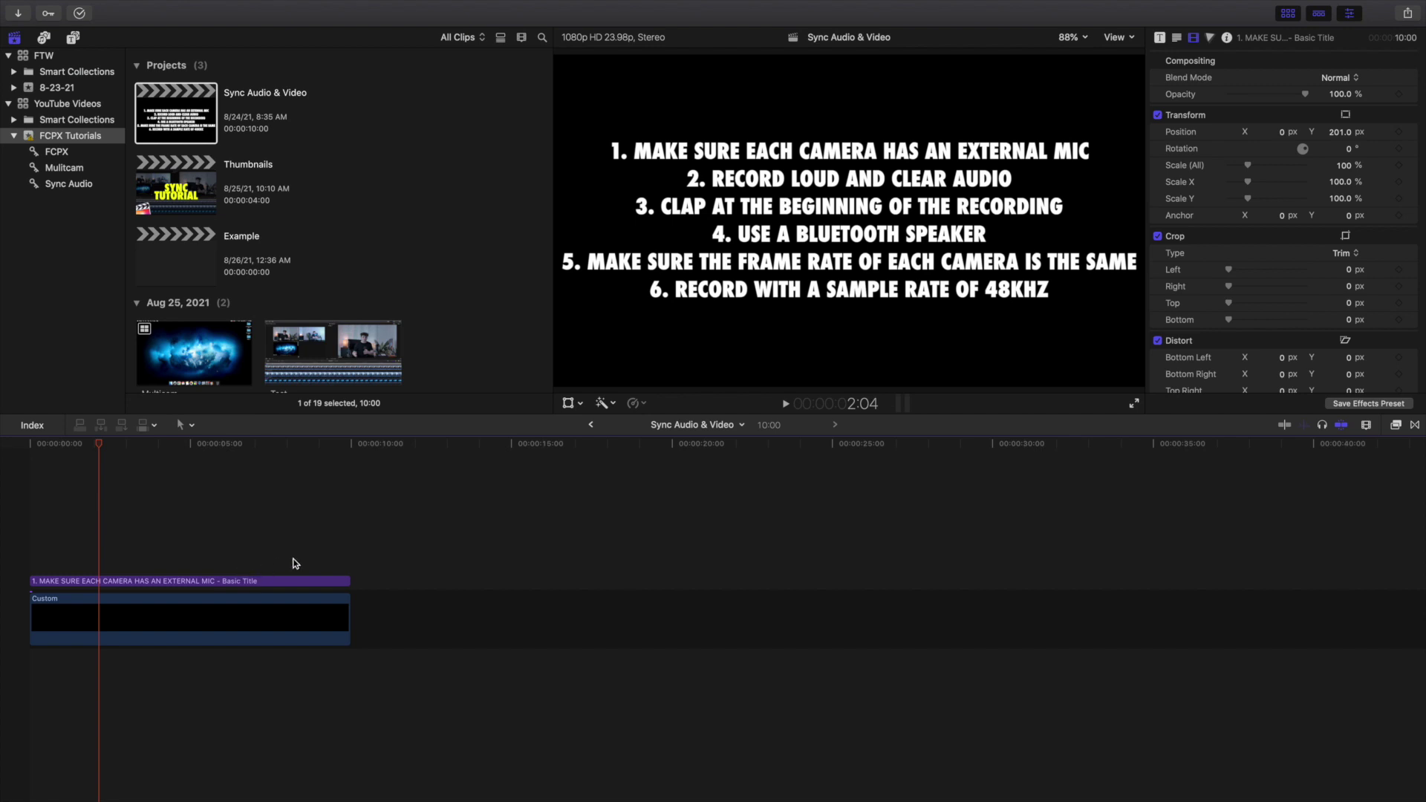
Step: Try to insert a gap clip at the end of the timeline, at 10:00, and undo the insertion
left_click(351, 544)
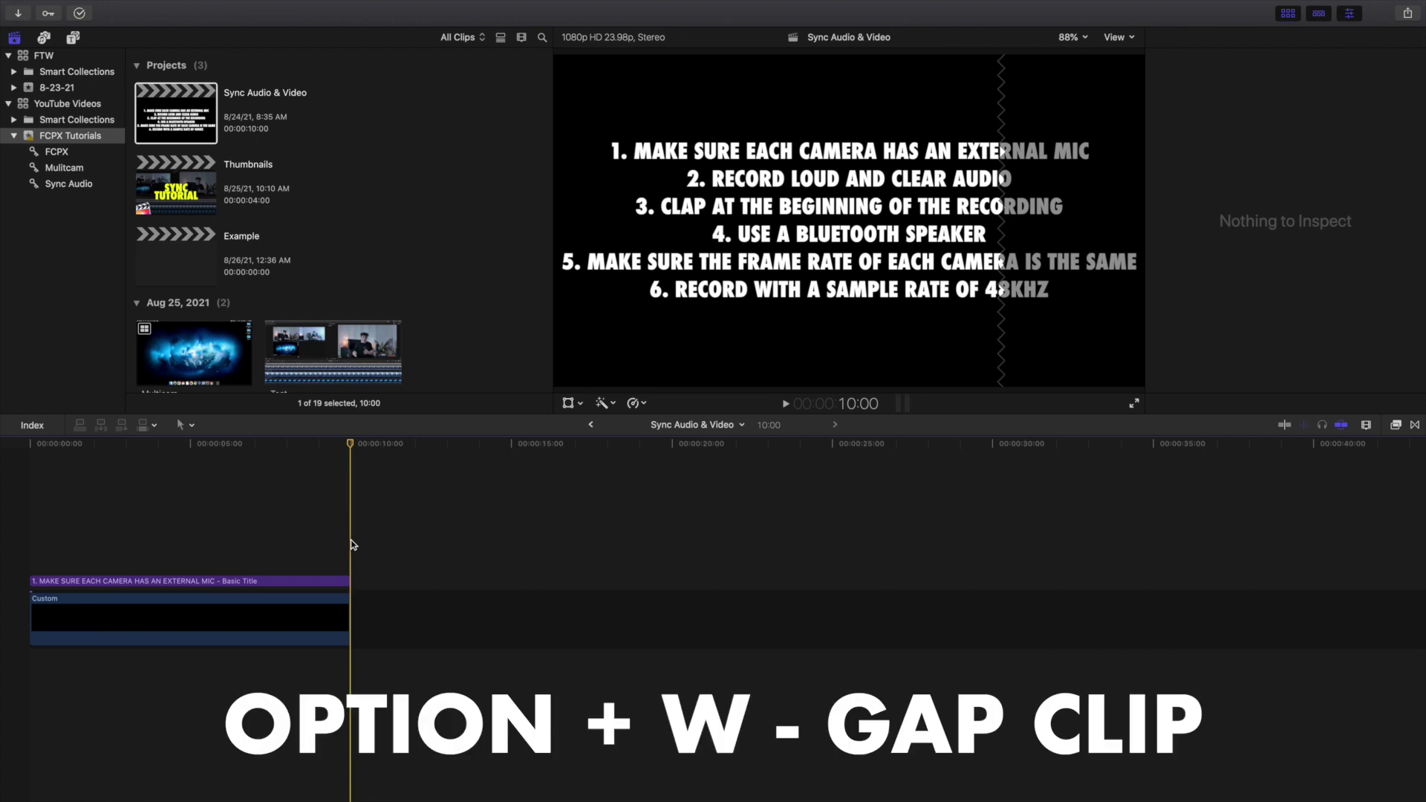
key("alt+w")
key("super+z")
Step: Try lifting the black Custom clip out of the primary storyline and undo the lift
left_click(235, 613)
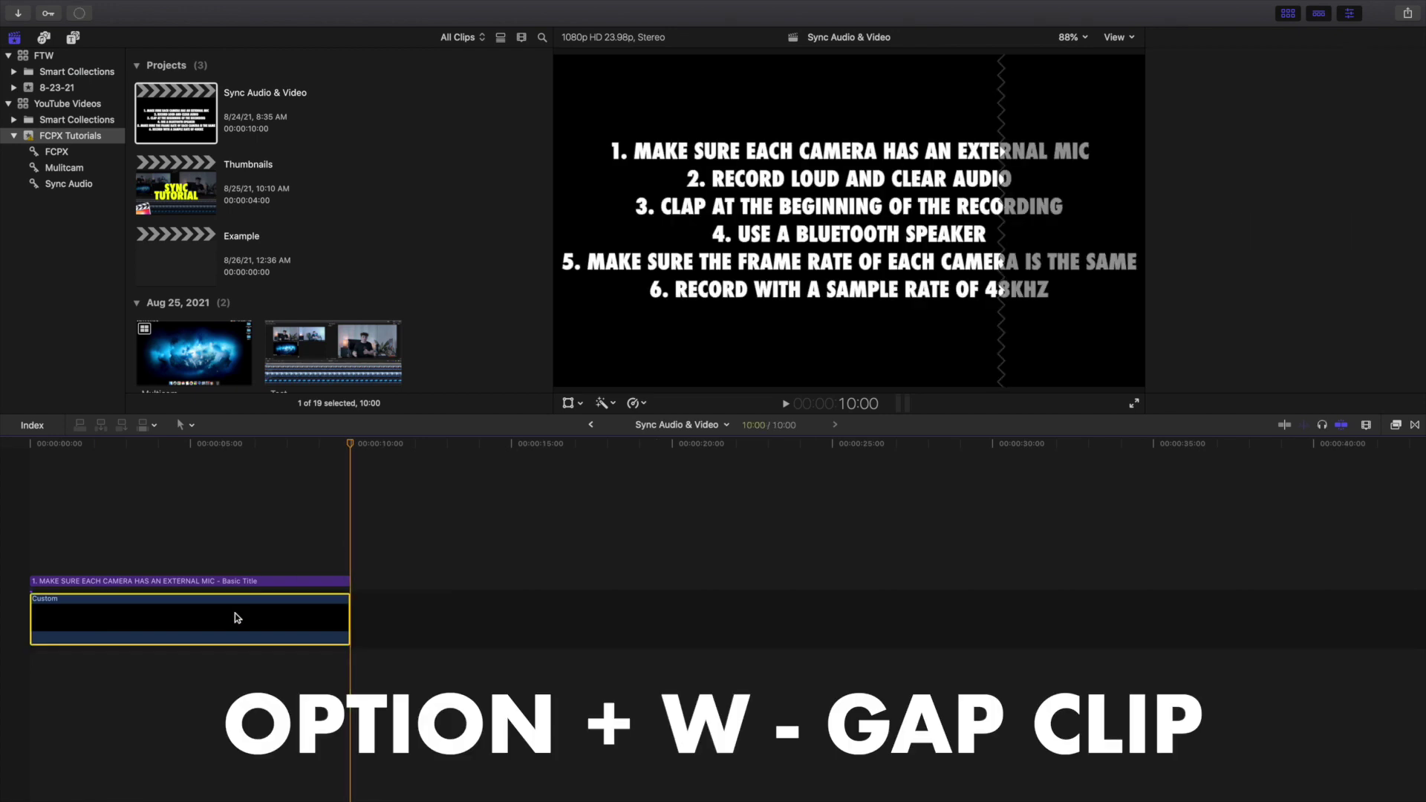
right_click(241, 613)
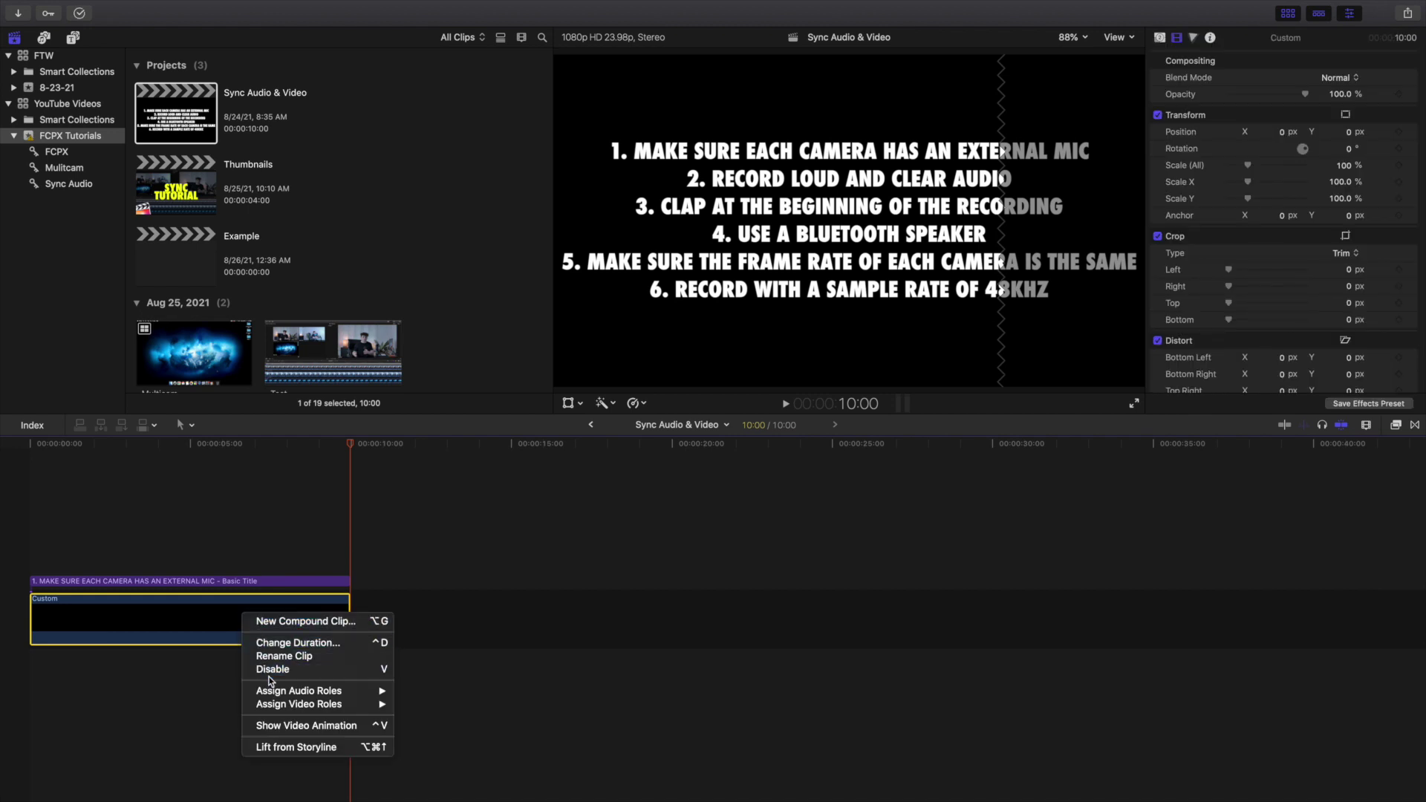
left_click(279, 746)
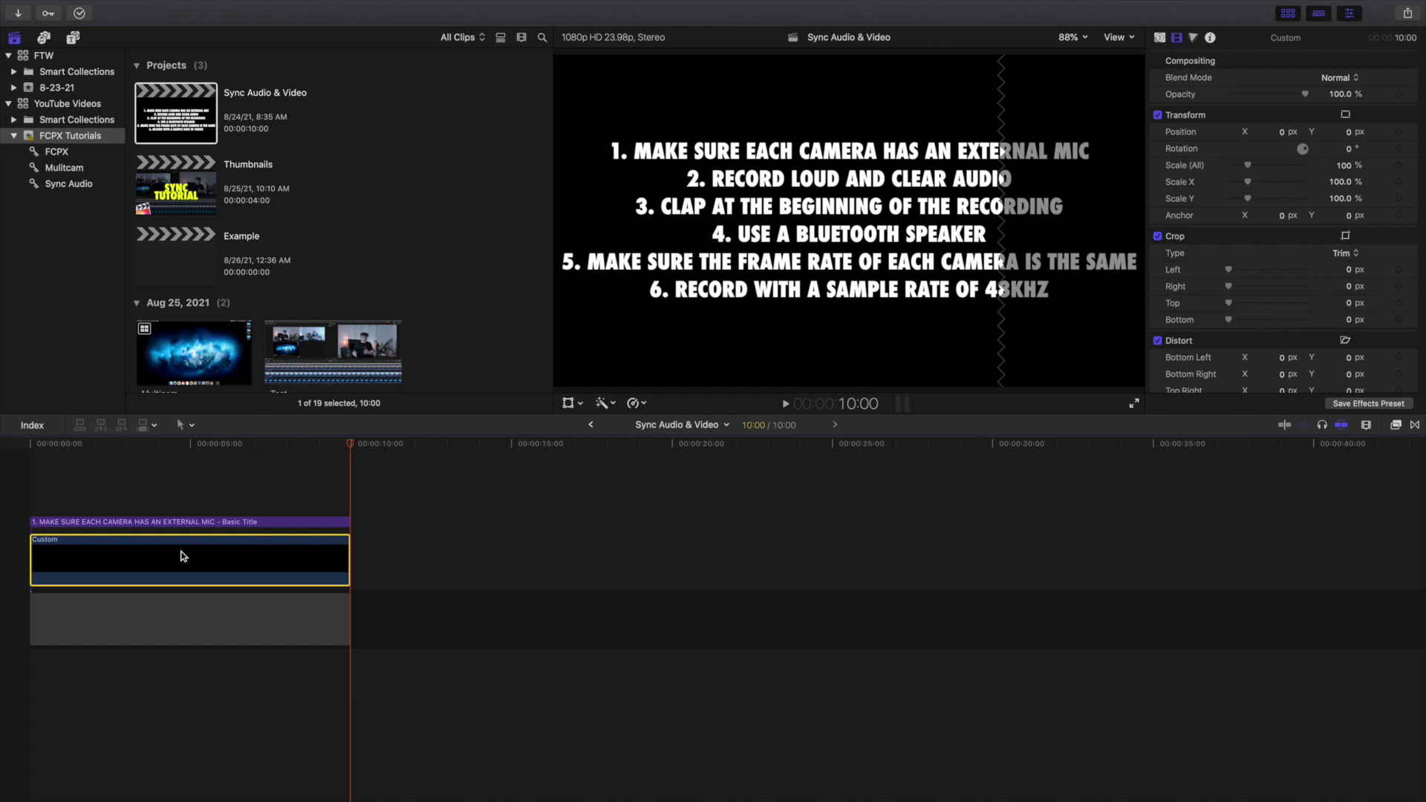
key("super+z")
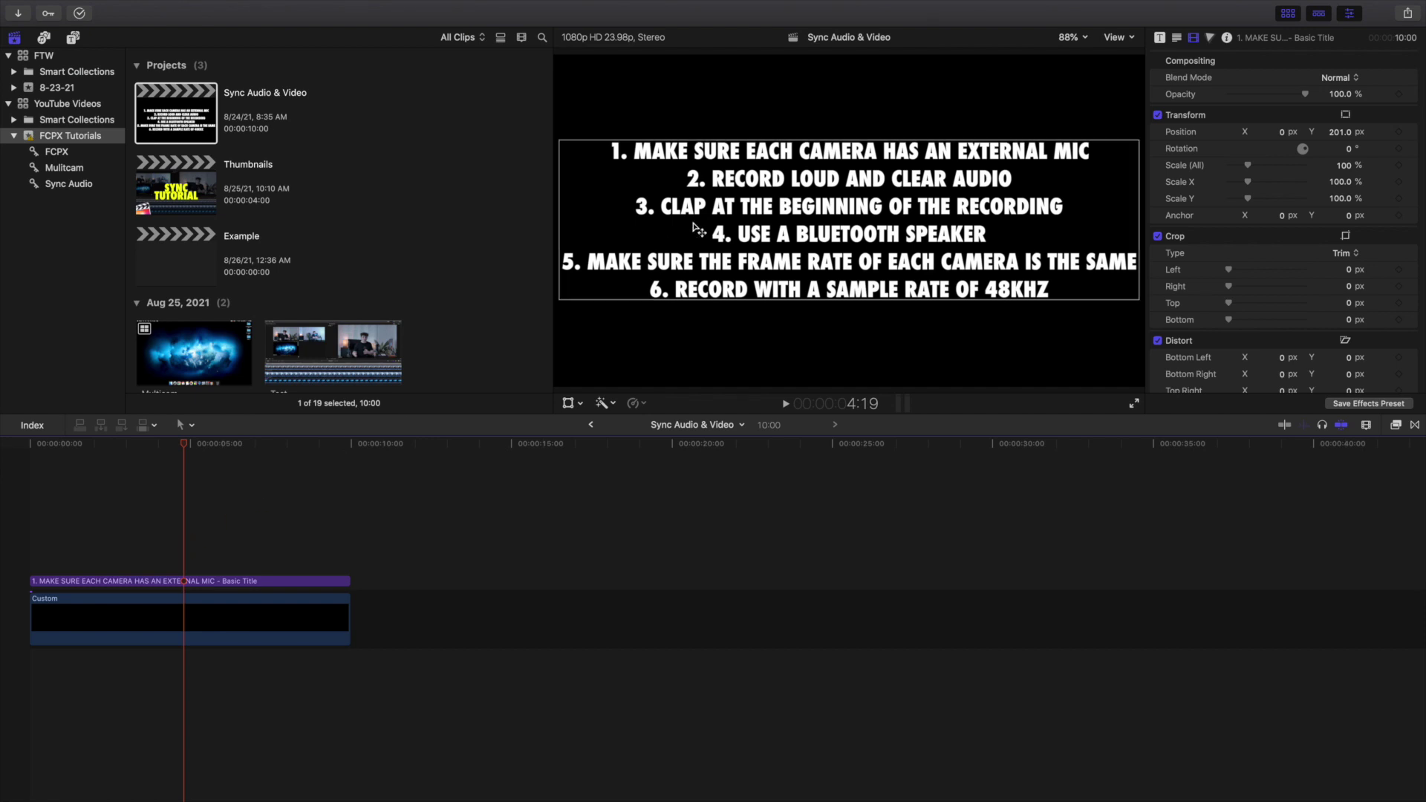
left_click(1113, 41)
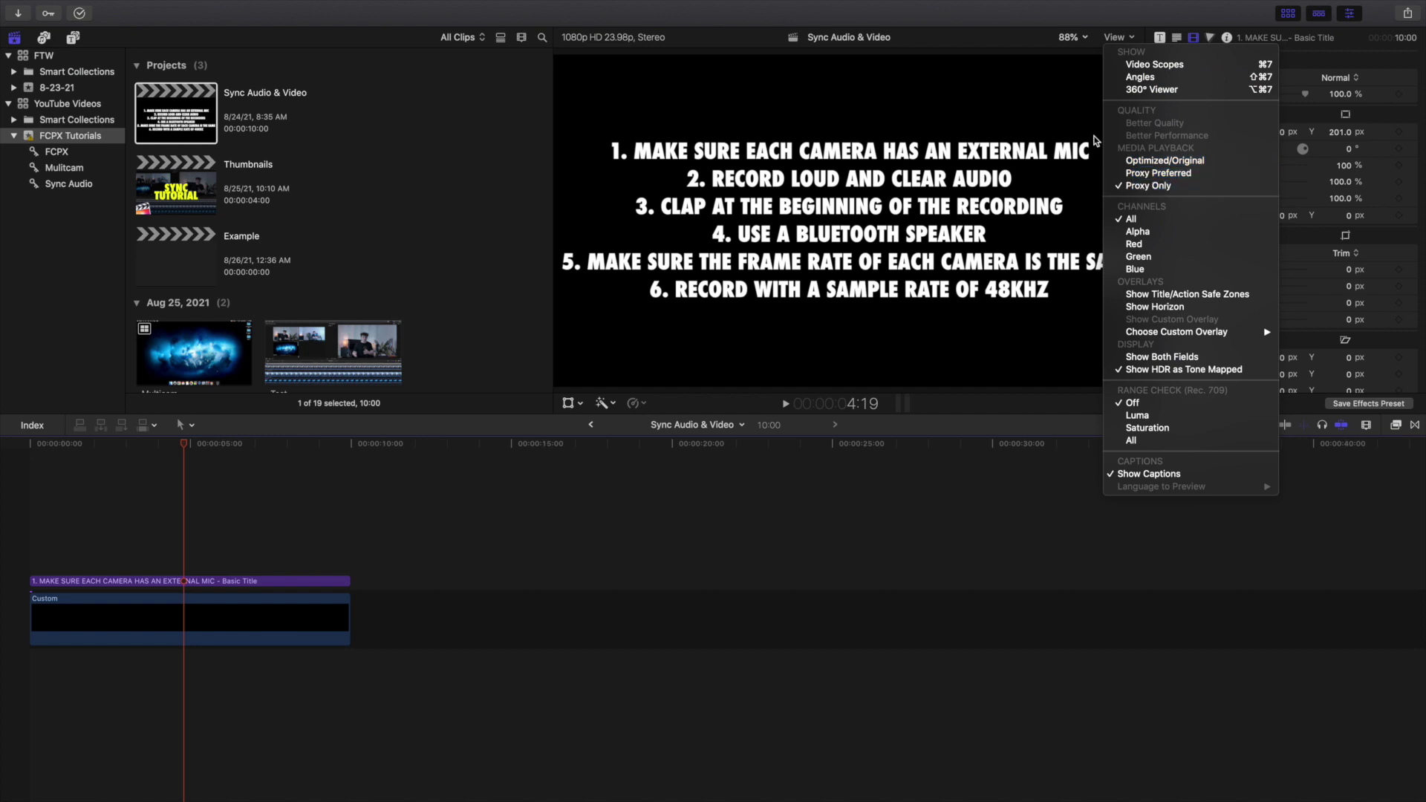
left_click(1014, 43)
Step: Open the empty Example project and preview the Performance Shot 1 and Performance Shot 2 clips in the browser
left_click(182, 522)
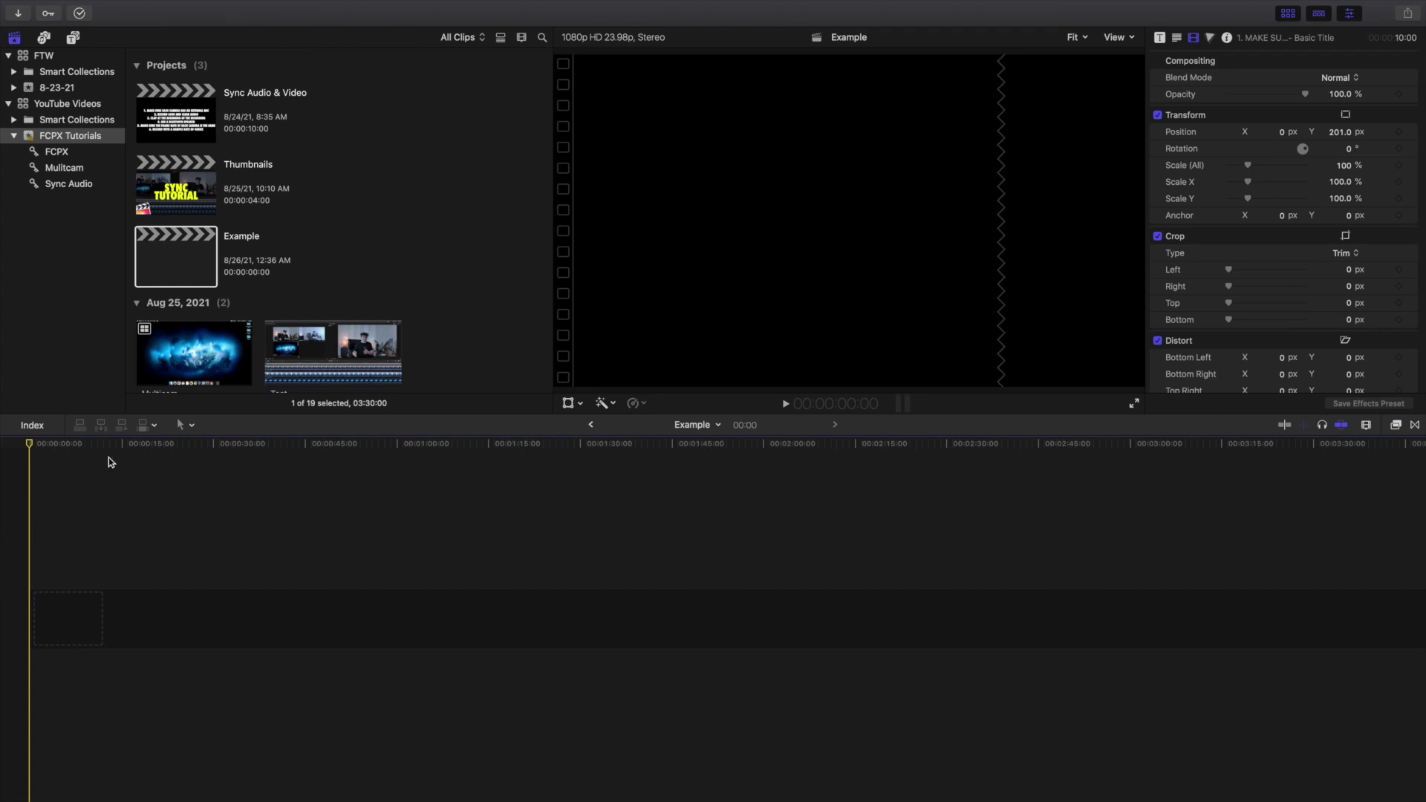
scroll(366, 267, "down", 6)
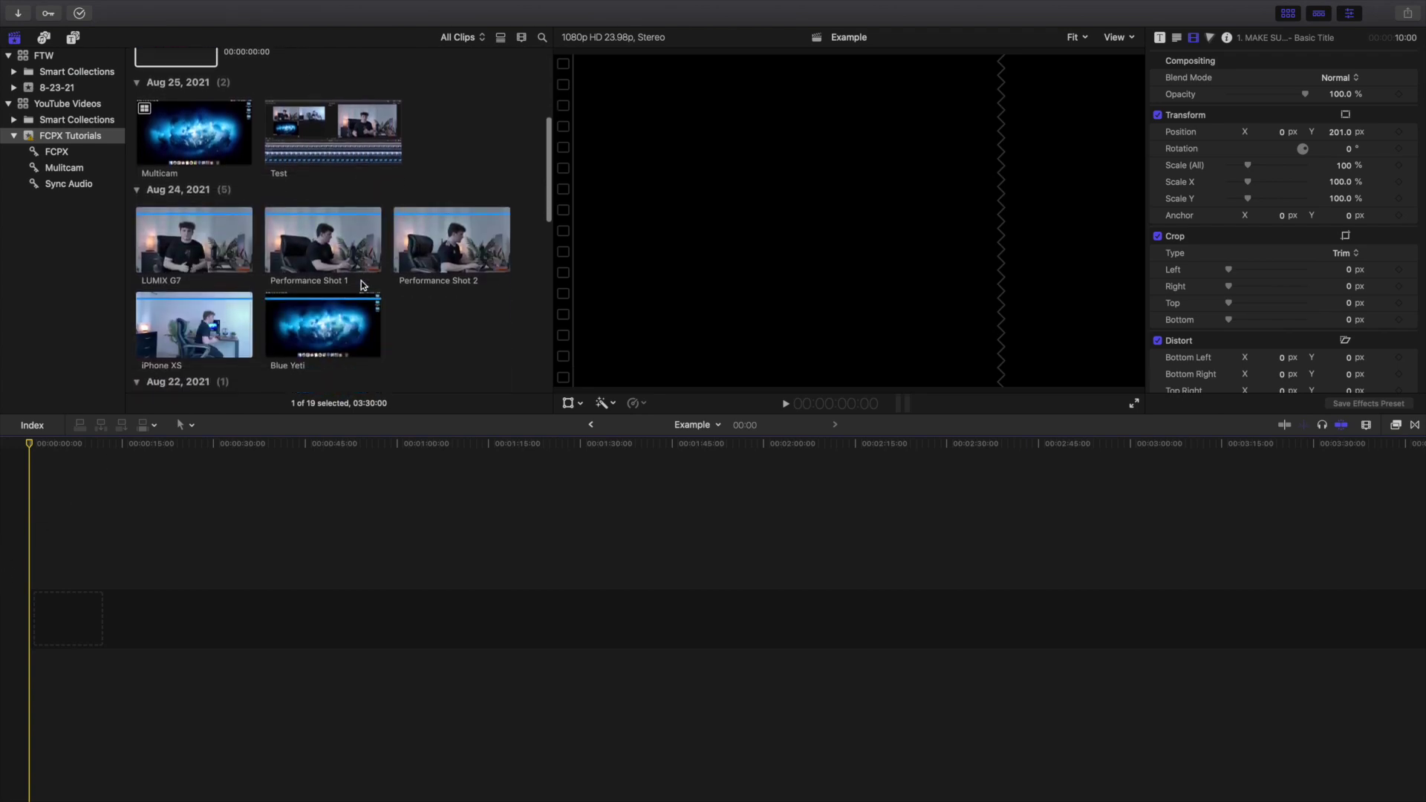
scroll(361, 296, "down", 4)
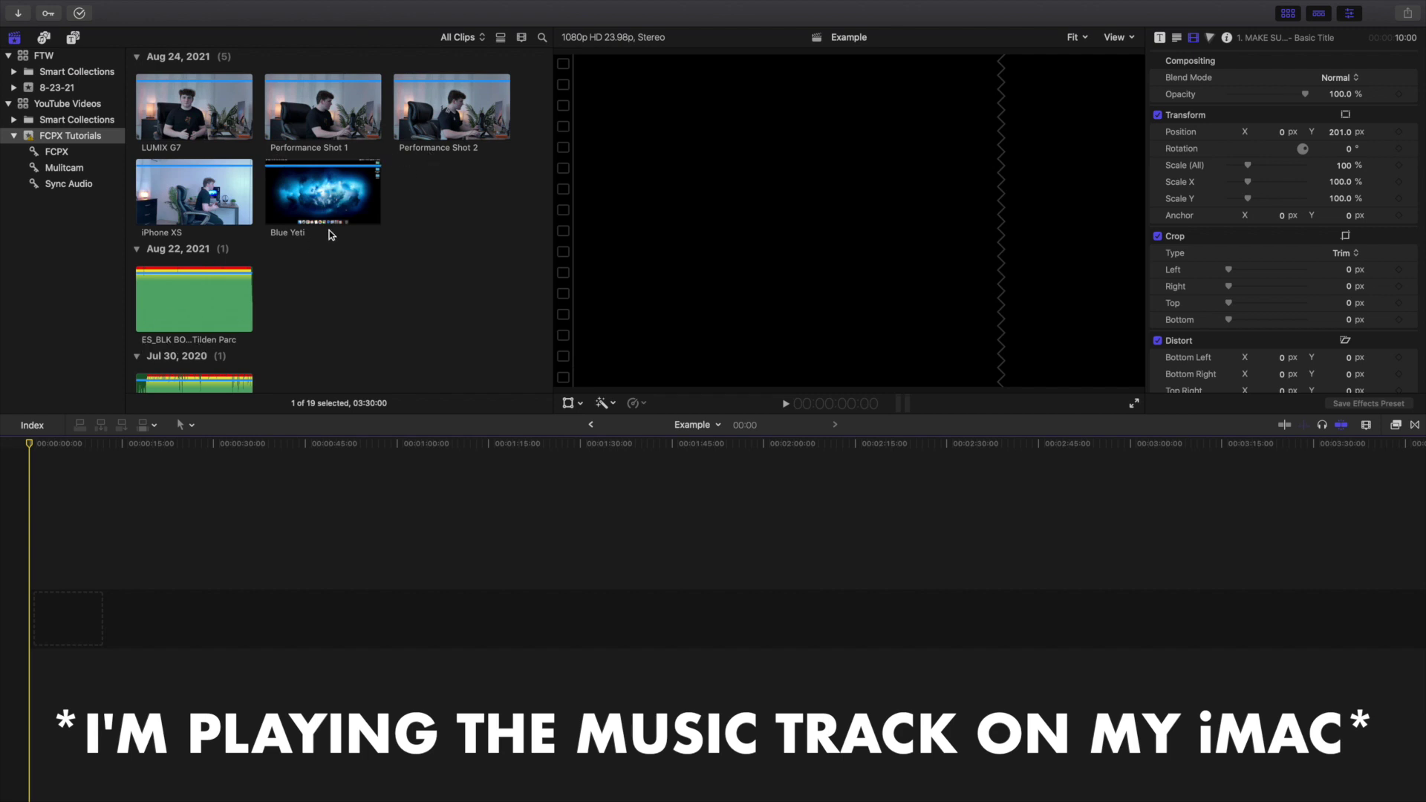
left_click(468, 110)
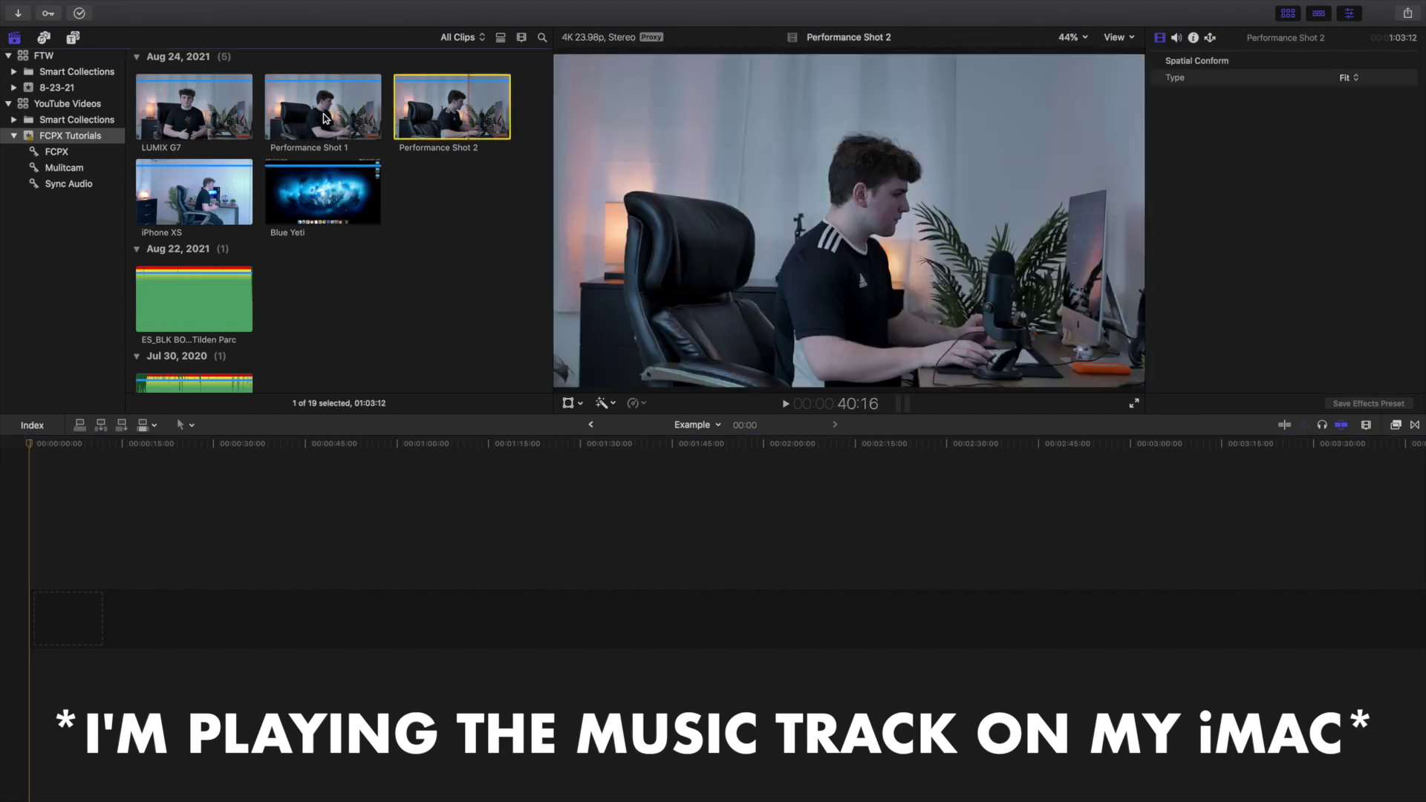
left_click(446, 119)
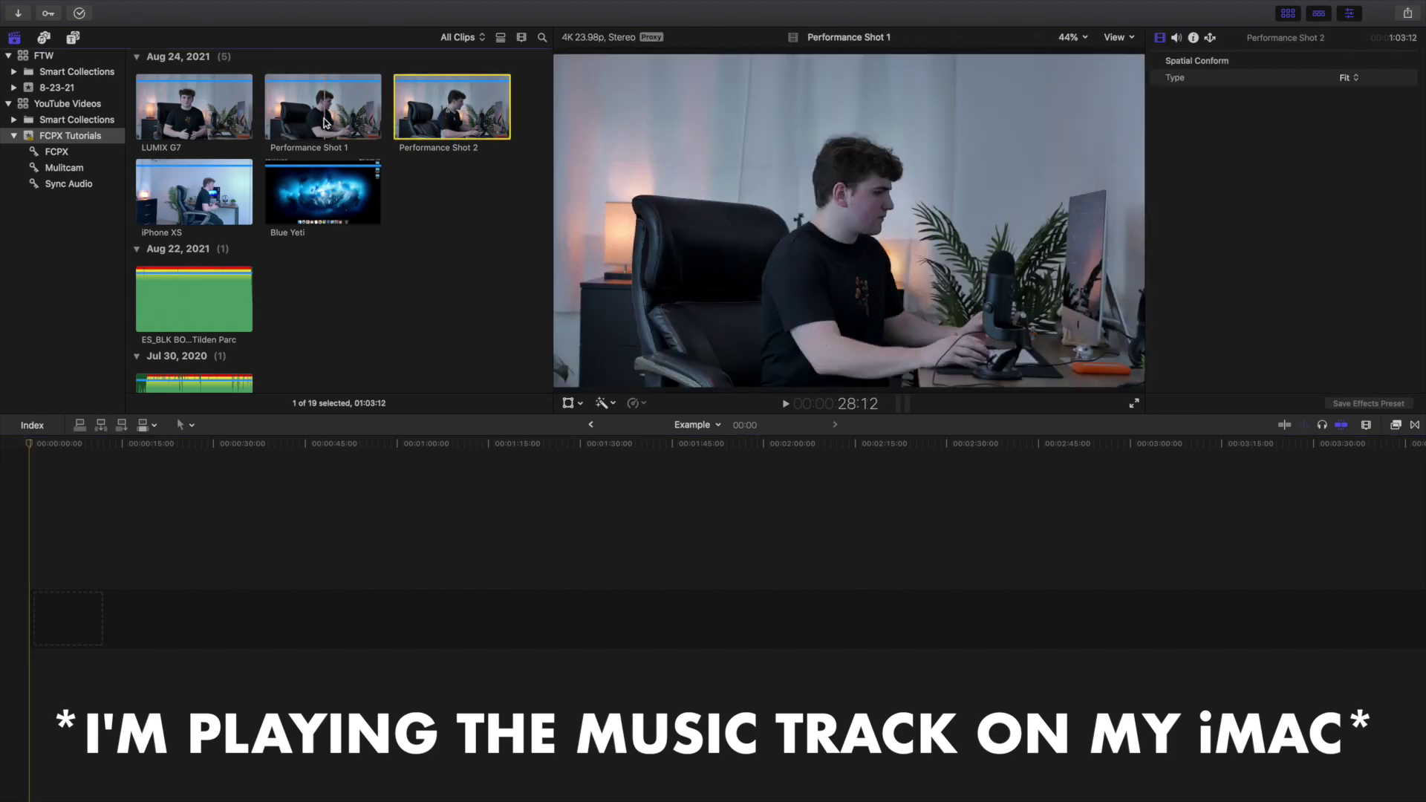
left_click(385, 338)
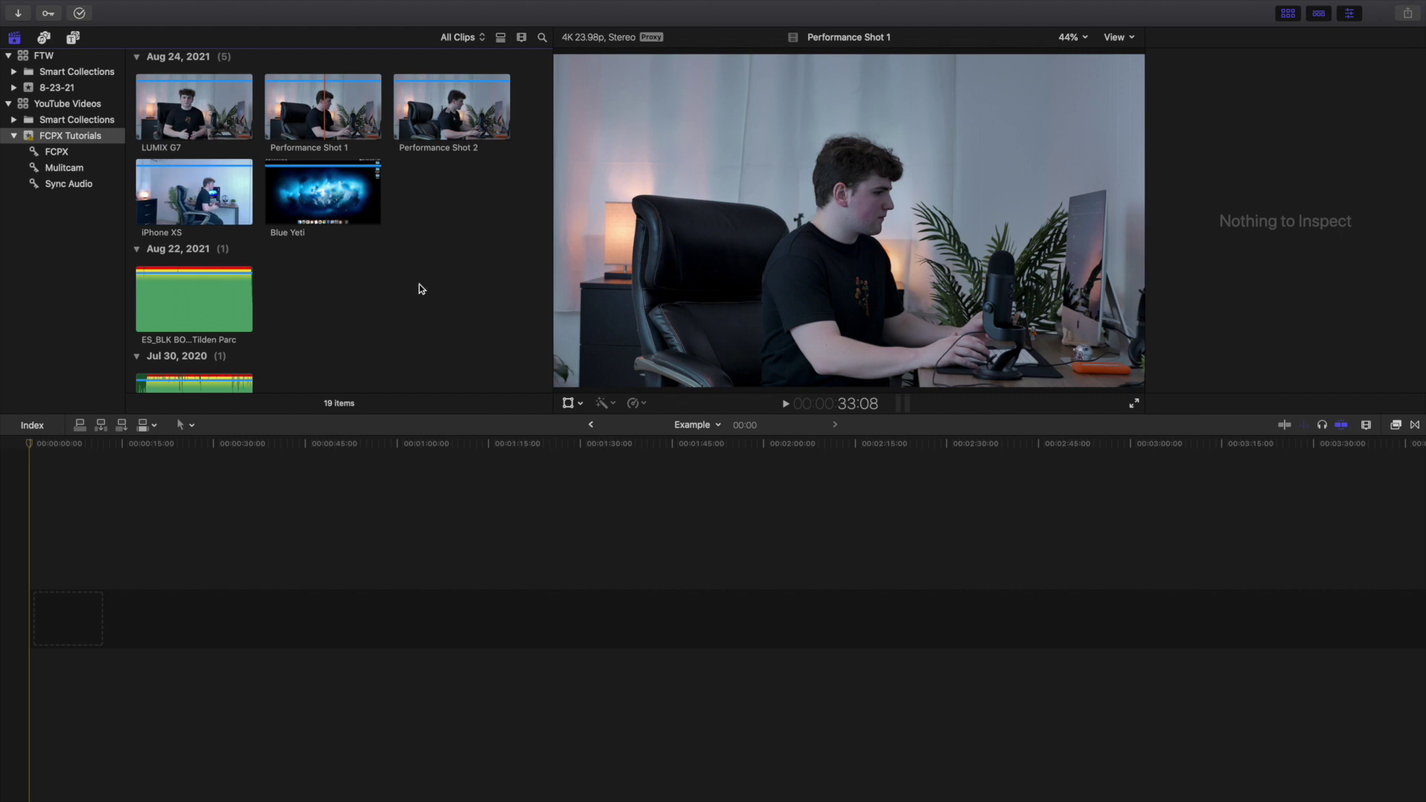
Step: Start a synchronized clip named Sync Audio from the ES_BLK BOY JOY music track, Performance Shot 1 and Performance Shot 2
left_click(198, 308)
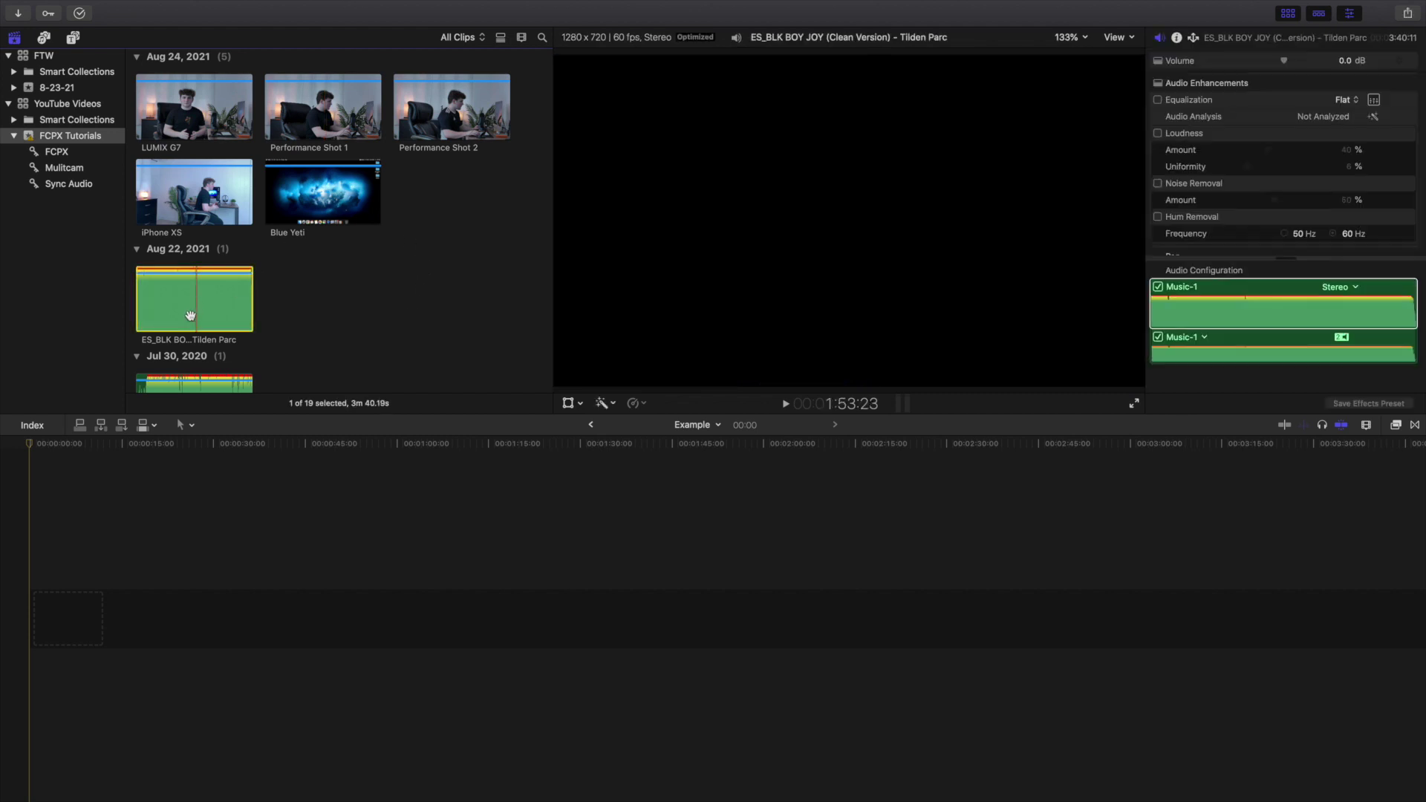
left_click(305, 114, "super")
left_click(439, 110, "super")
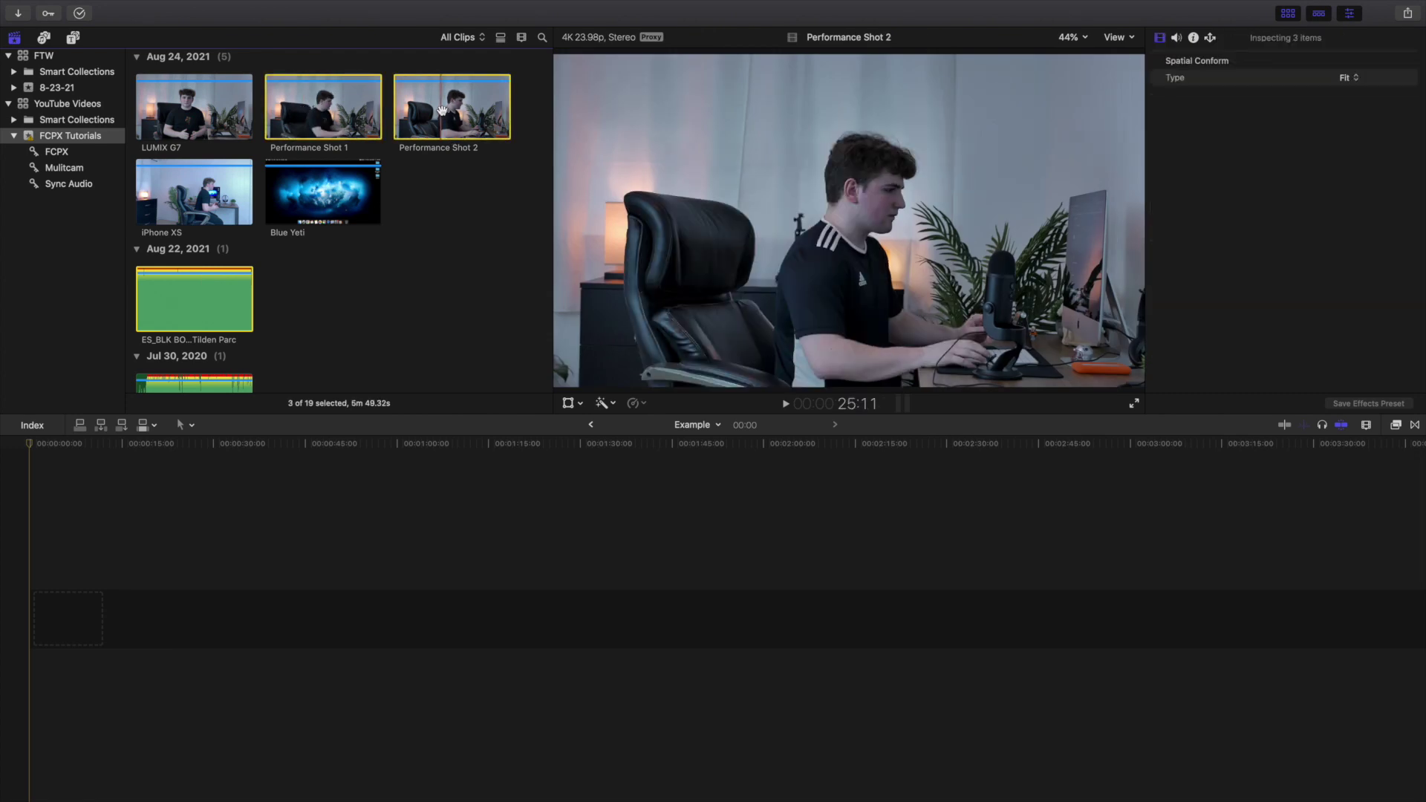
right_click(441, 110)
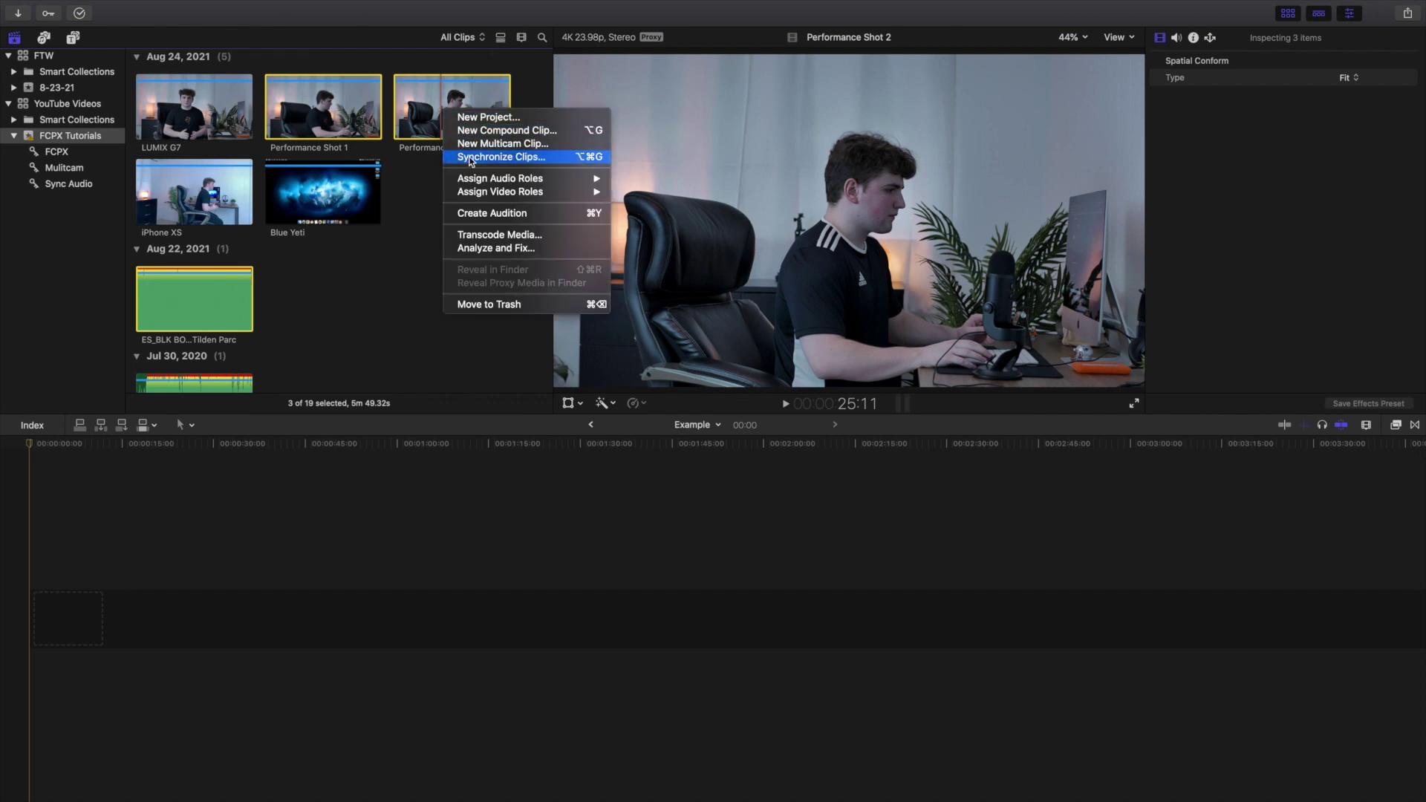
left_click(528, 158)
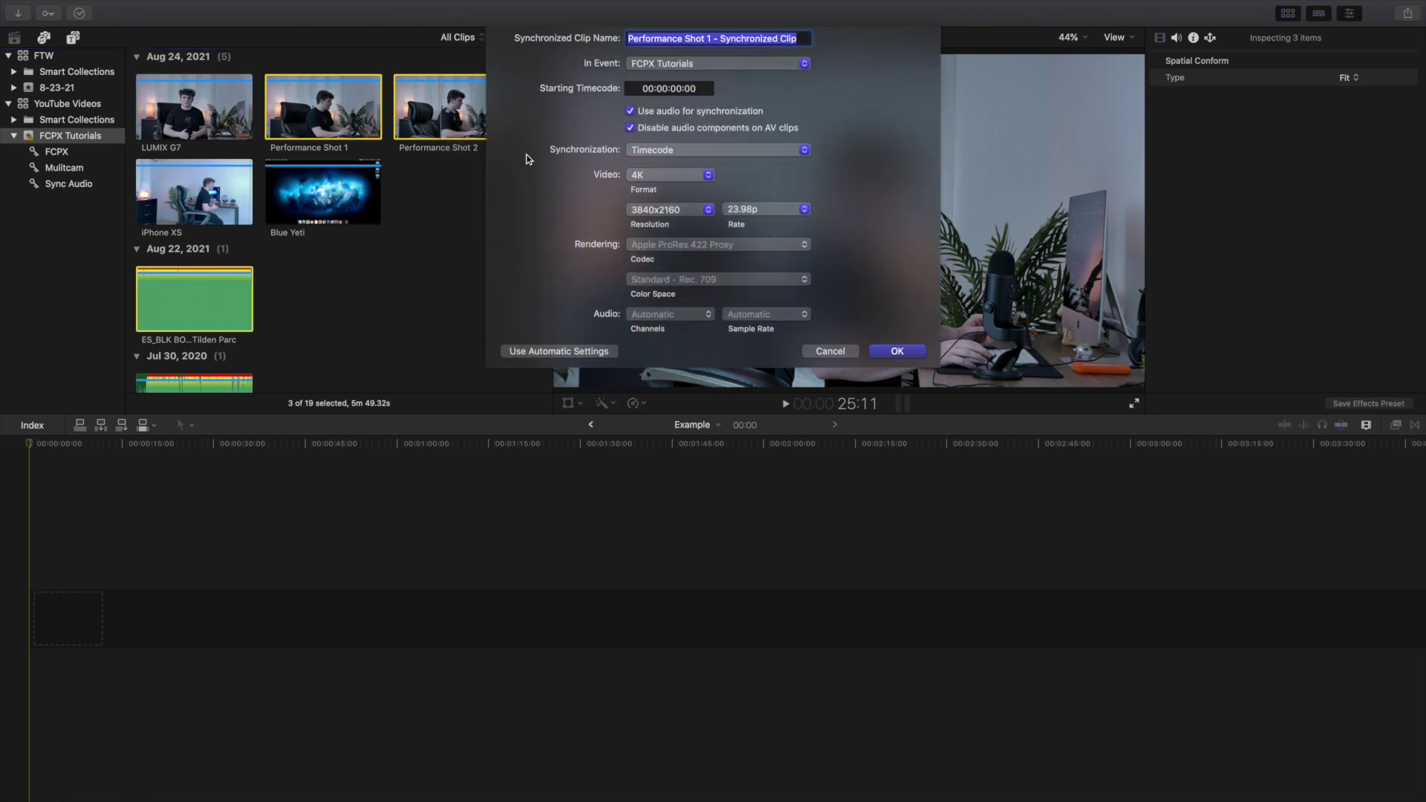
type("Sync Audoi")
key("BackSpace")
key("BackSpace")
type("io")
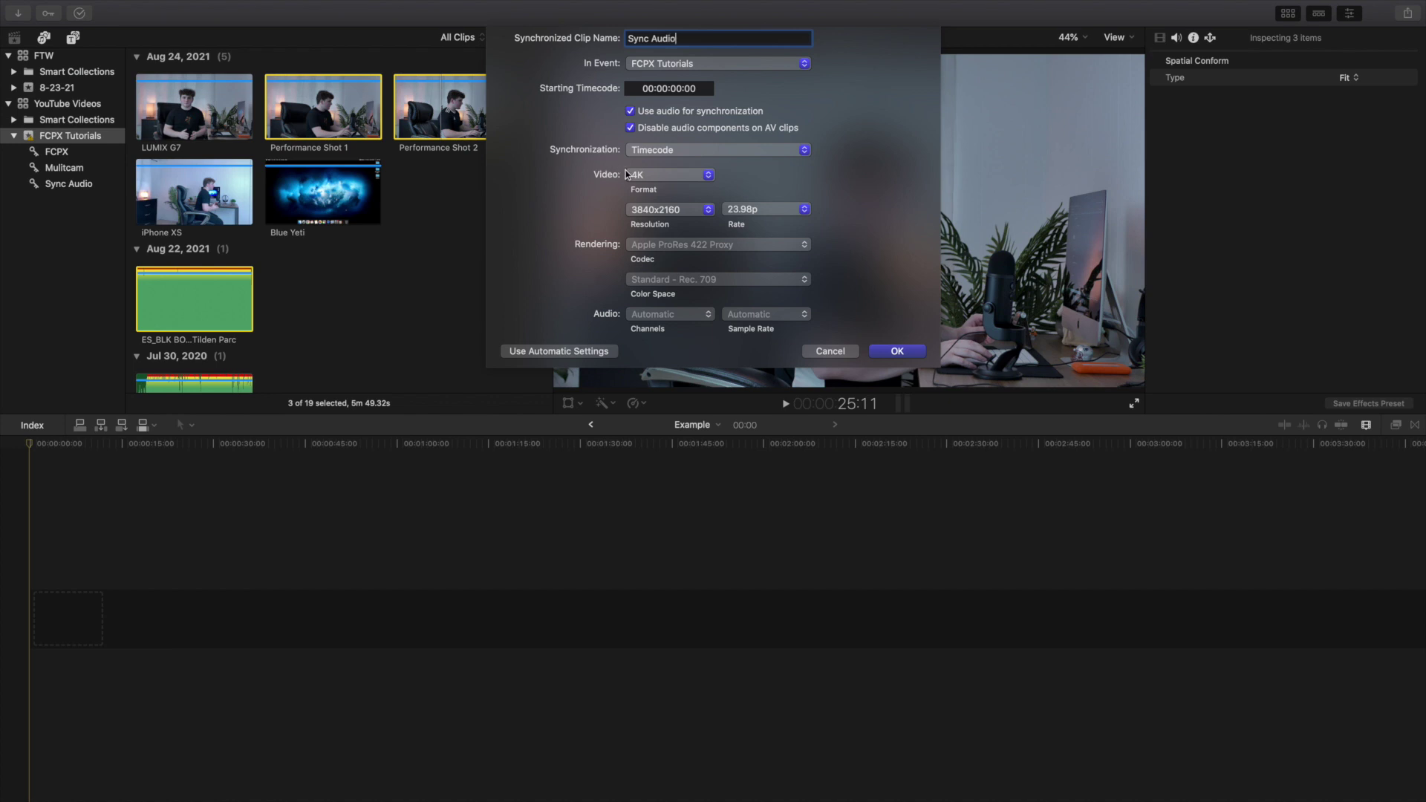
Step: Set the synchronized clip's video format to 1080p HD, keep Timecode synchronization, and create the clip
left_click(626, 174)
left_click(635, 111)
left_click(642, 151)
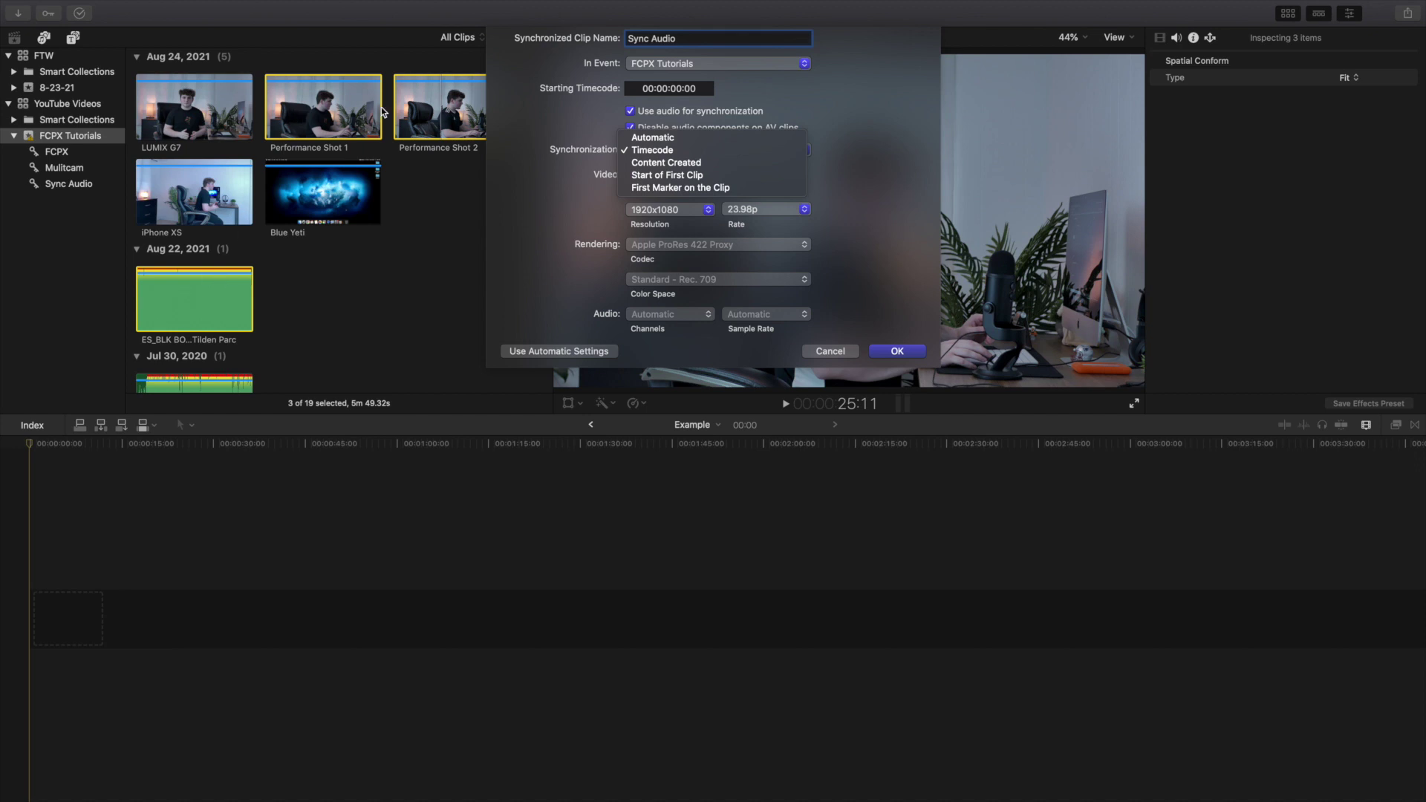
left_click(634, 152)
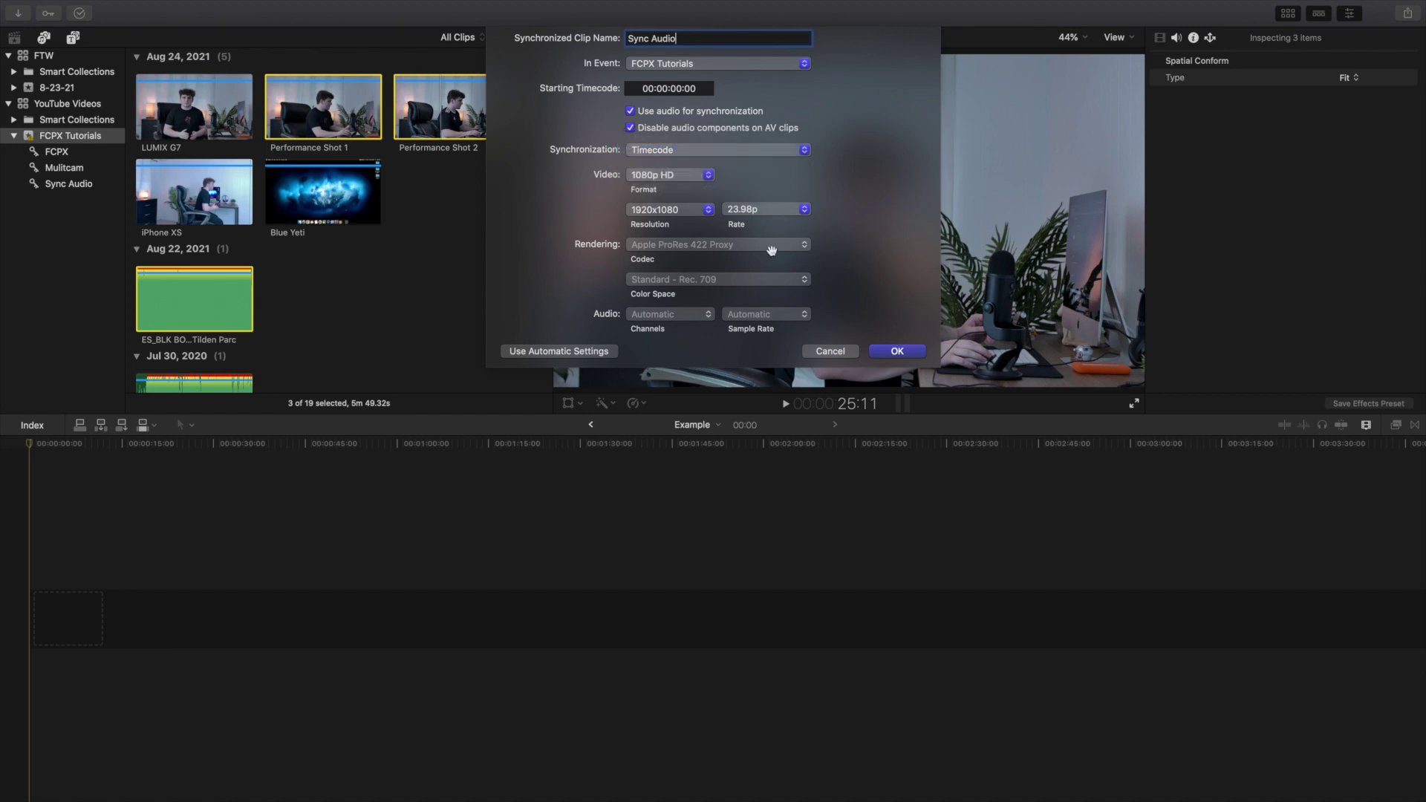
left_click(900, 350)
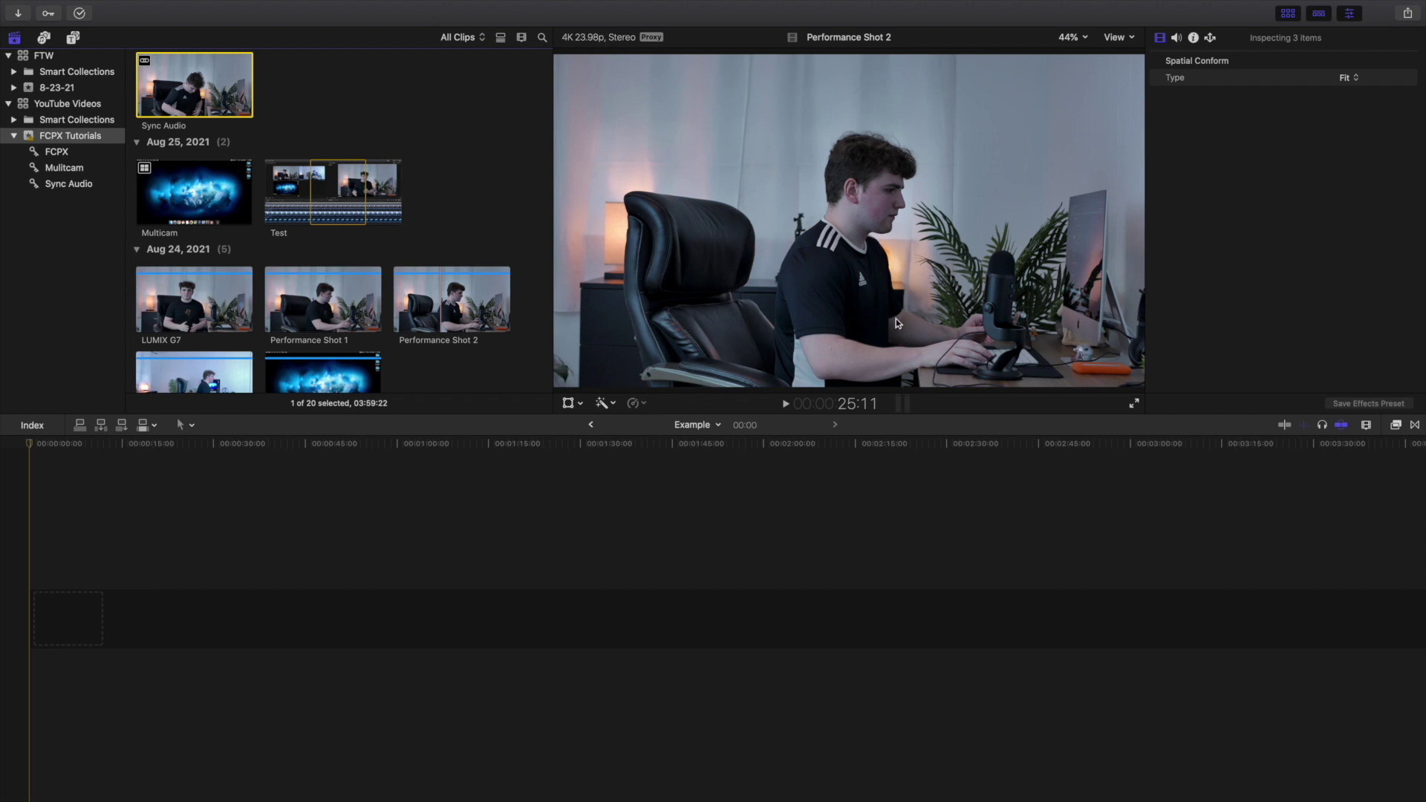
Step: Append the new Sync Audio synchronized clip to the Example project's timeline
scroll(512, 197, "down", 2)
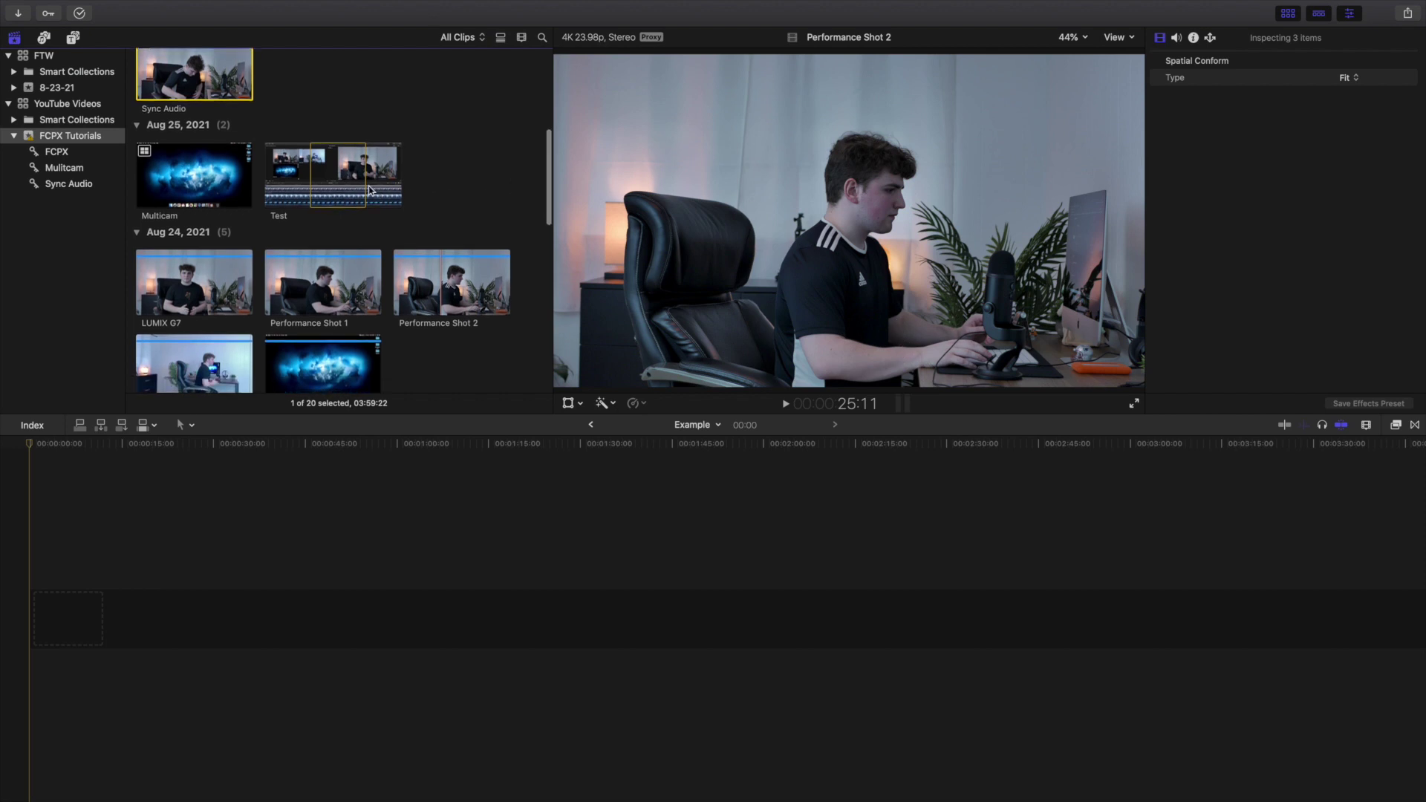
scroll(341, 176, "up", 4)
scroll(350, 181, "down", 2)
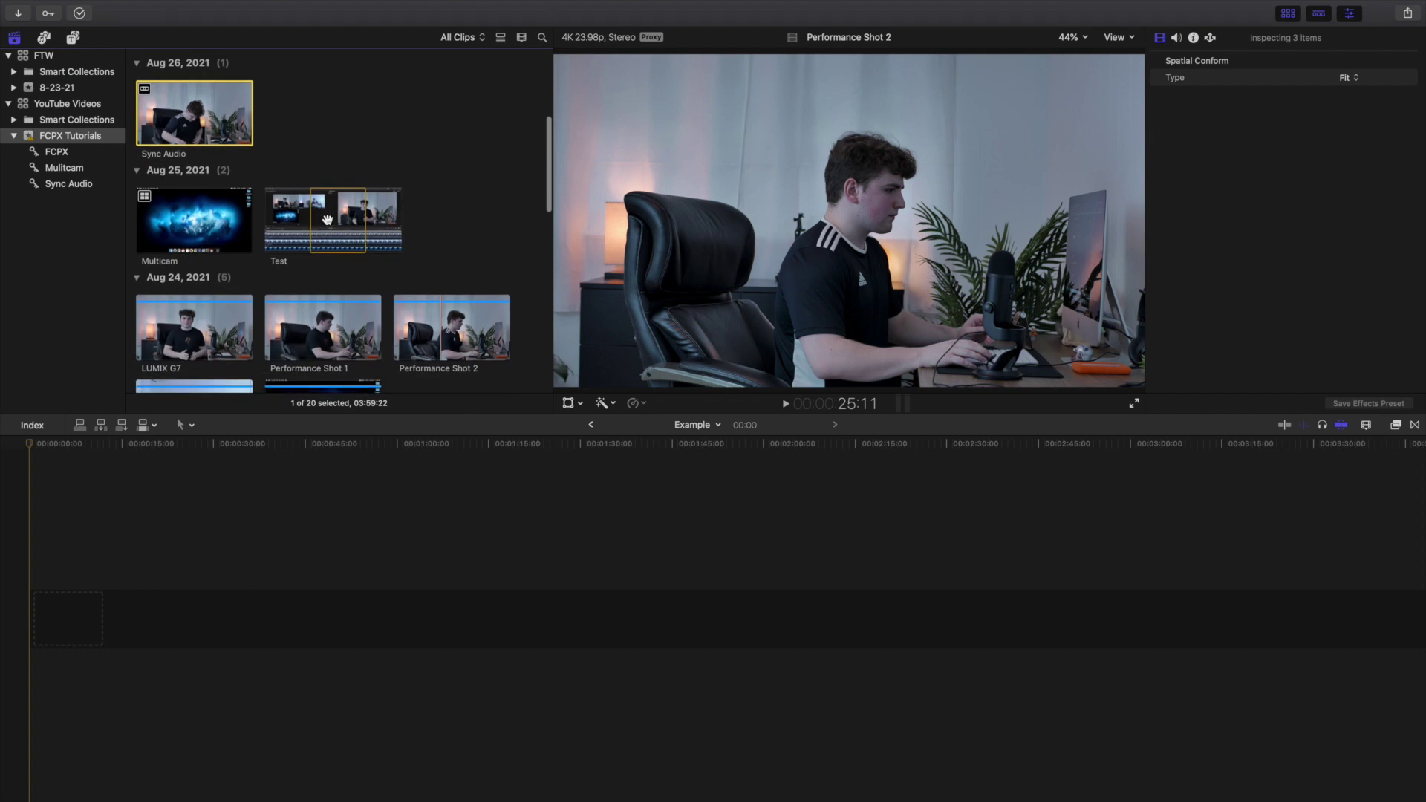
left_click(327, 219)
scroll(327, 223, "down", 5)
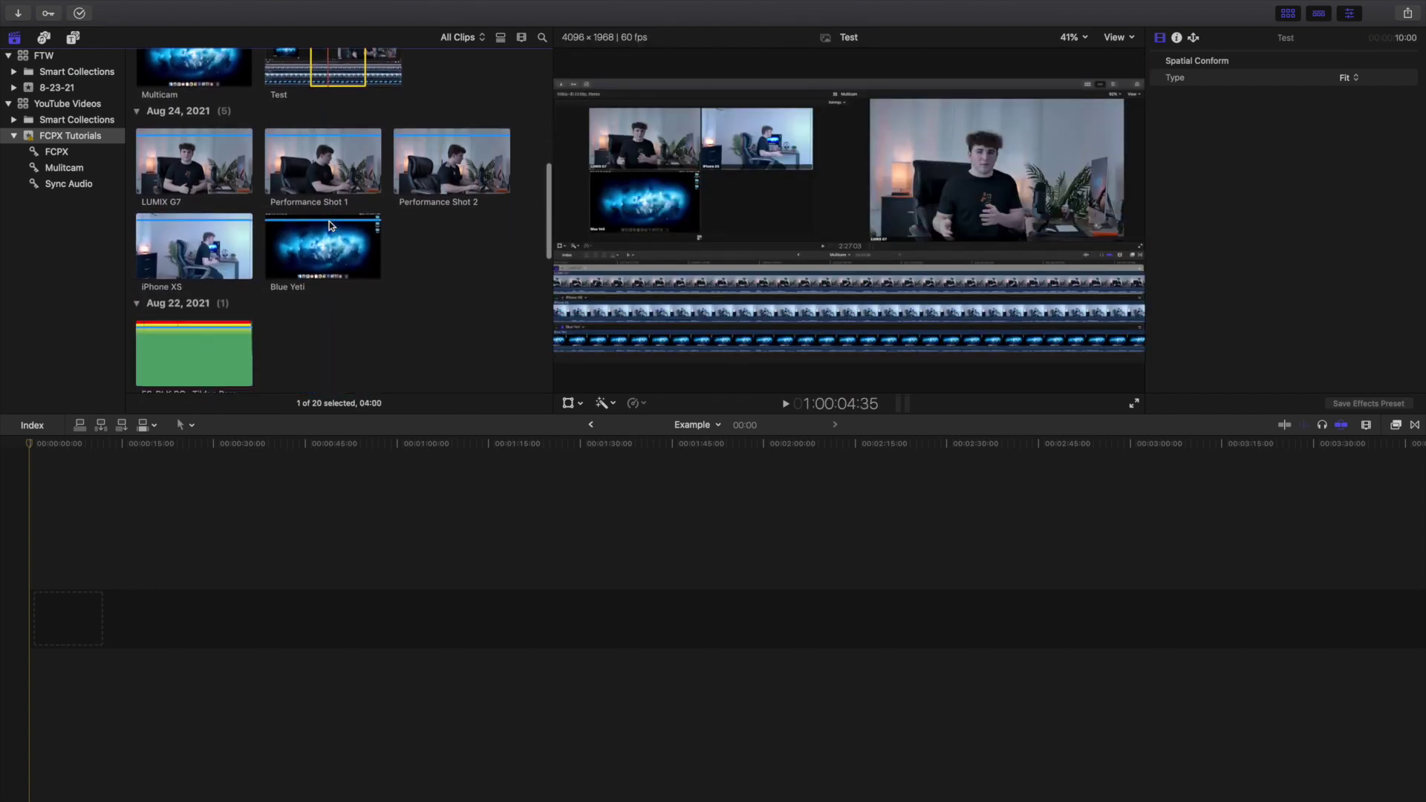
scroll(403, 241, "up", 3)
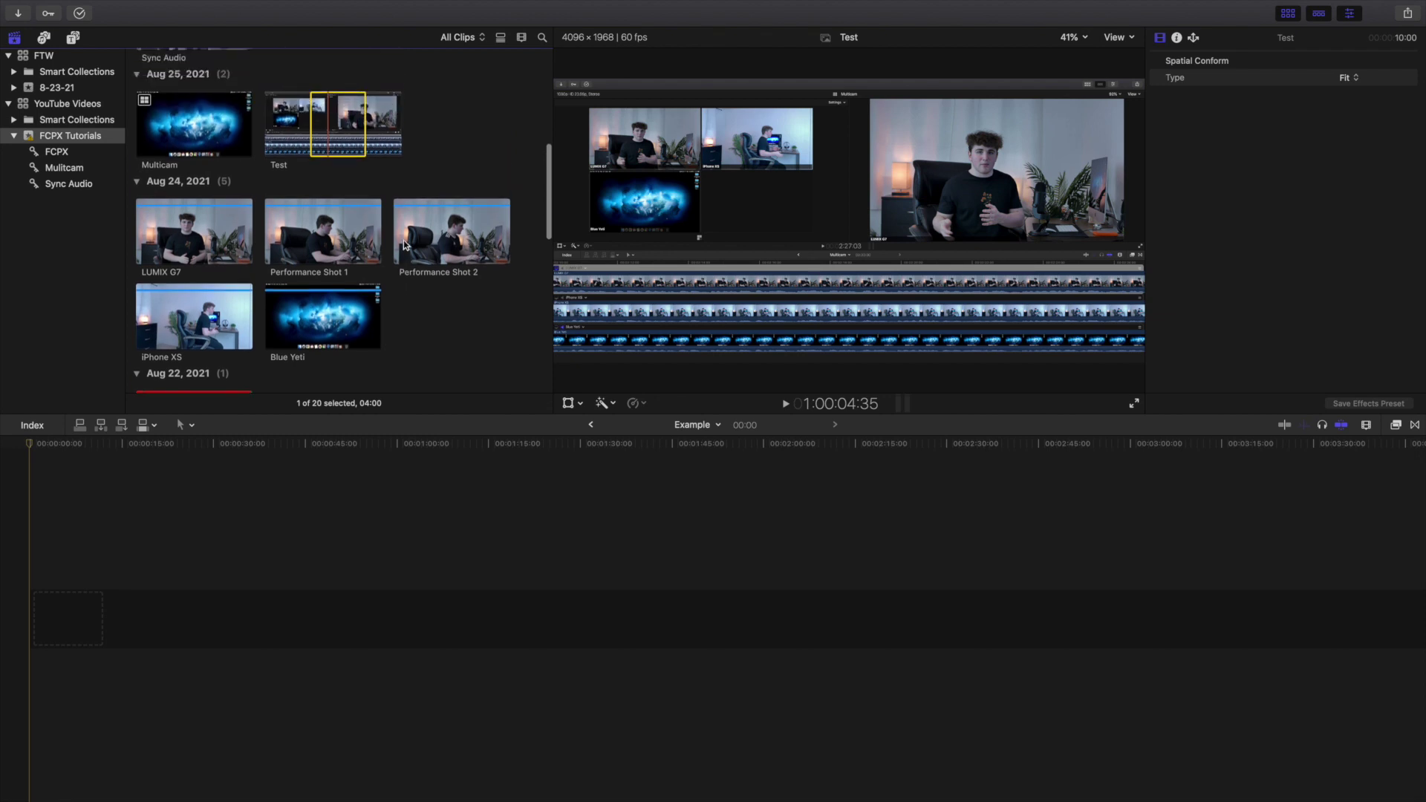
scroll(403, 244, "up", 1)
scroll(407, 222, "up", 2)
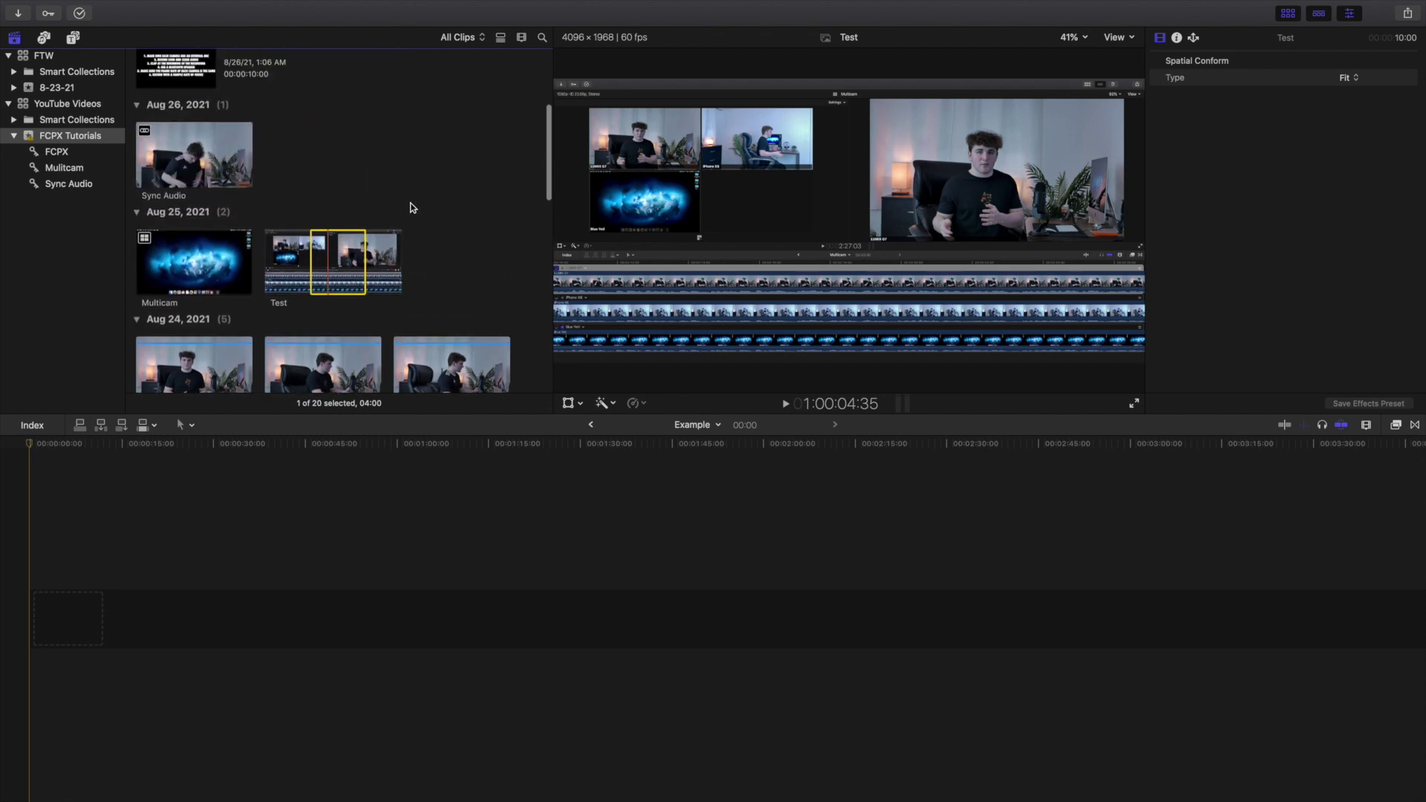
left_click(189, 165)
scroll(185, 186, "up", 2)
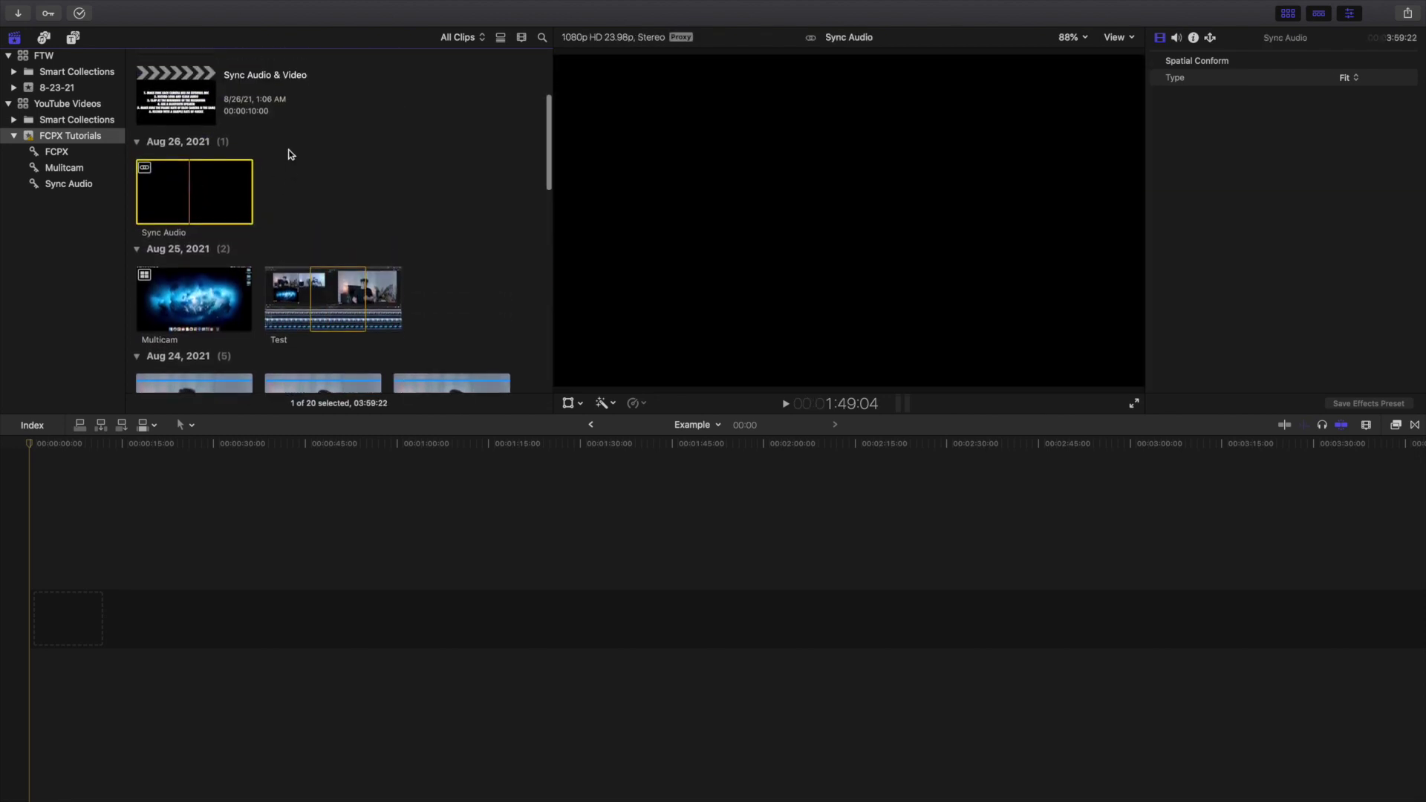
scroll(183, 210, "up", 1)
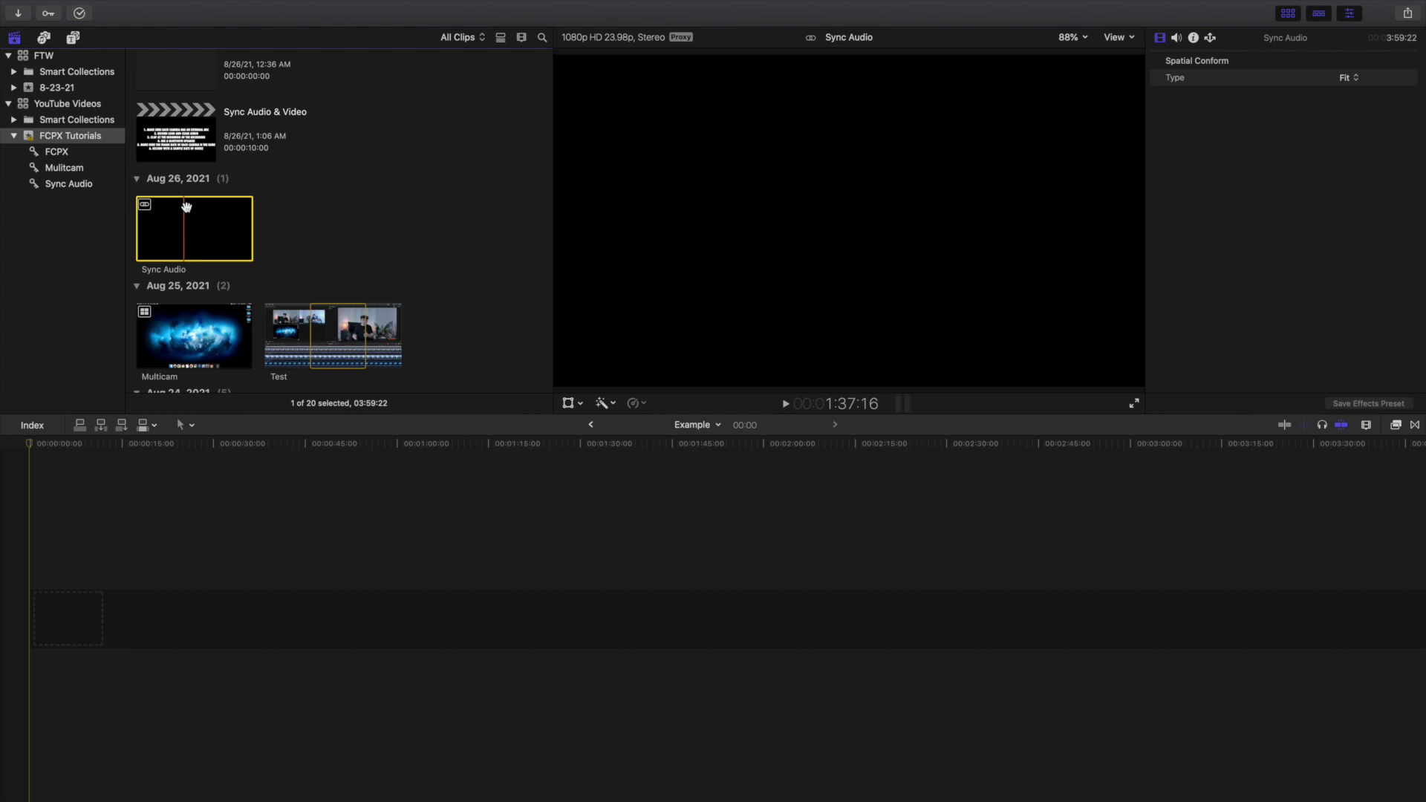
key("e")
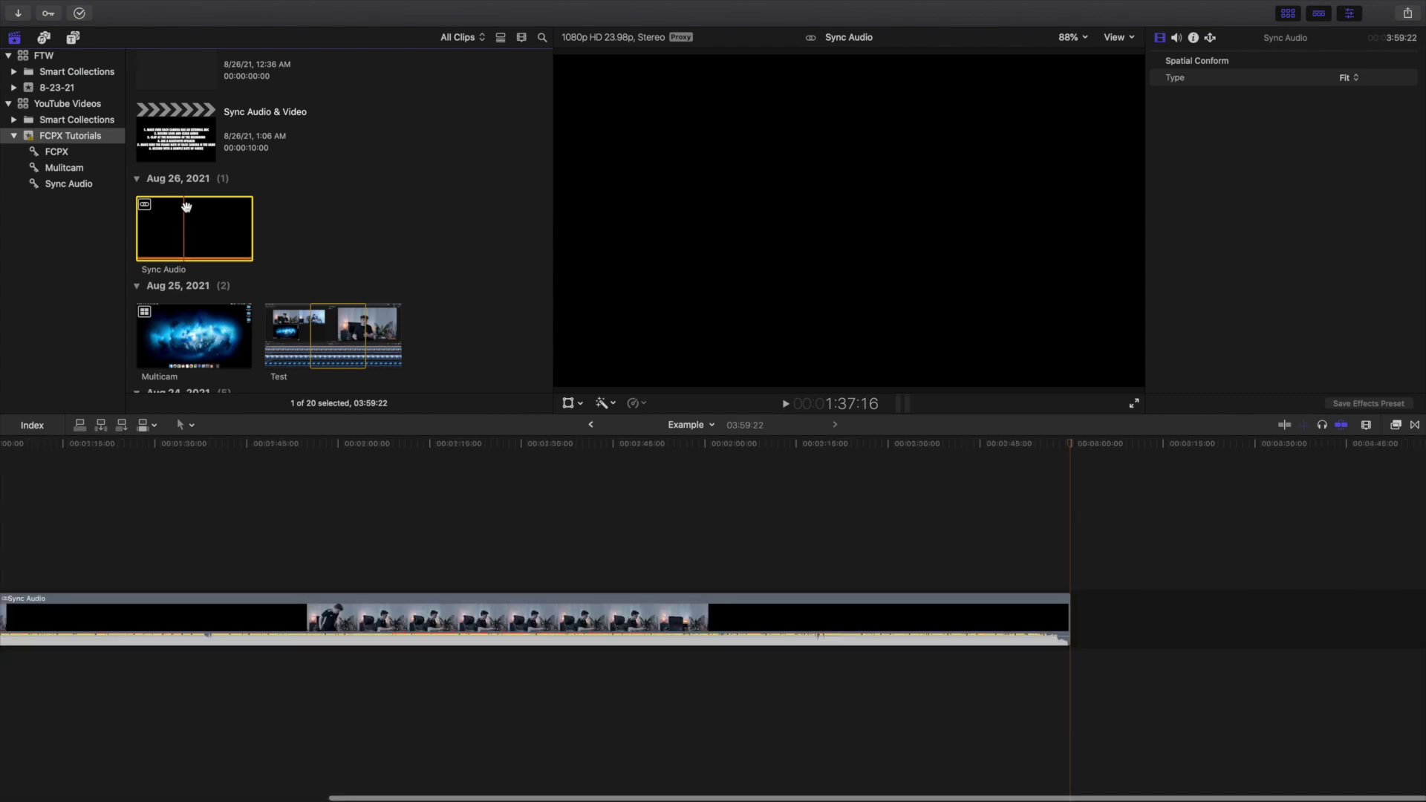
Step: Open the Sync Audio clip from the Example timeline to access its separate video and music components
left_click(395, 525)
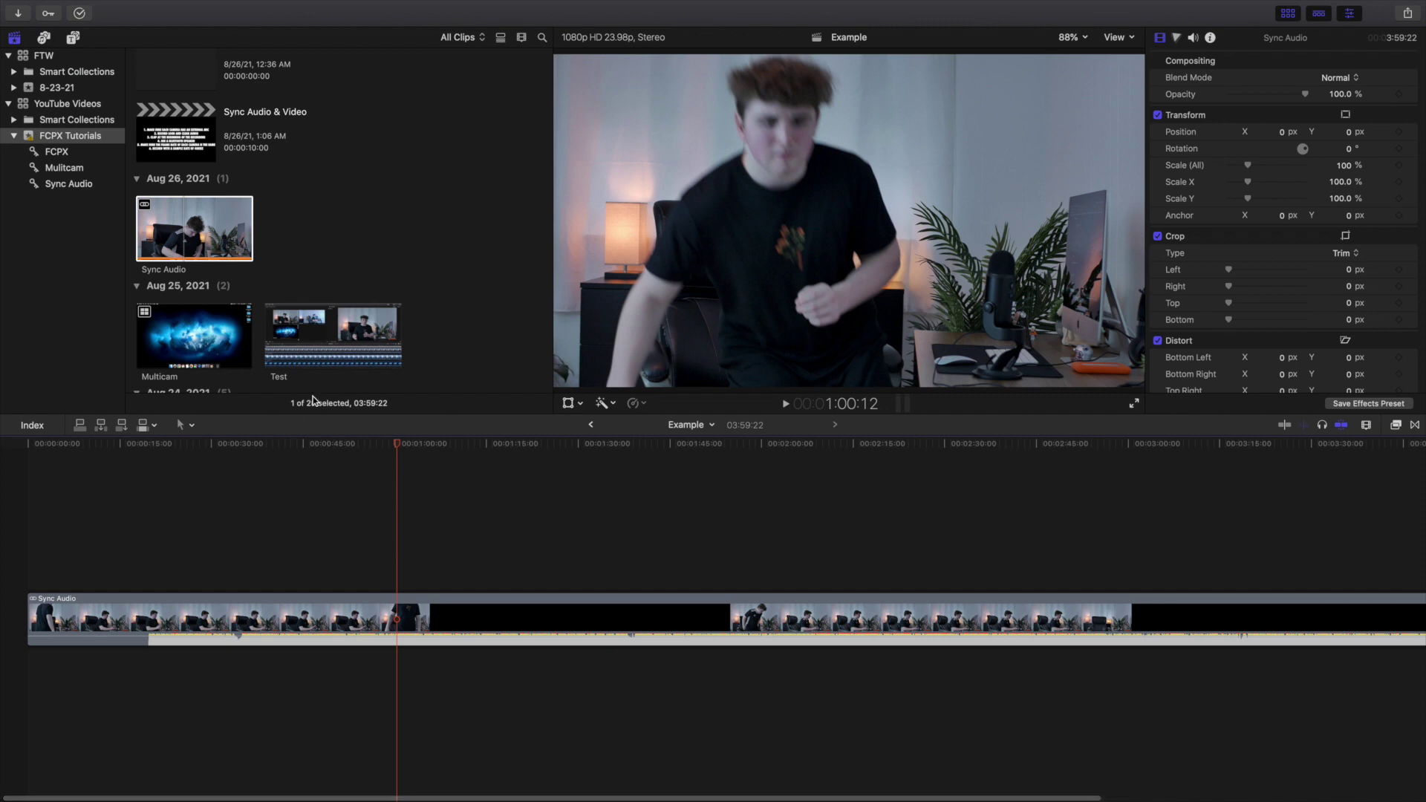
scroll(185, 194, "up", 4)
left_click(418, 610)
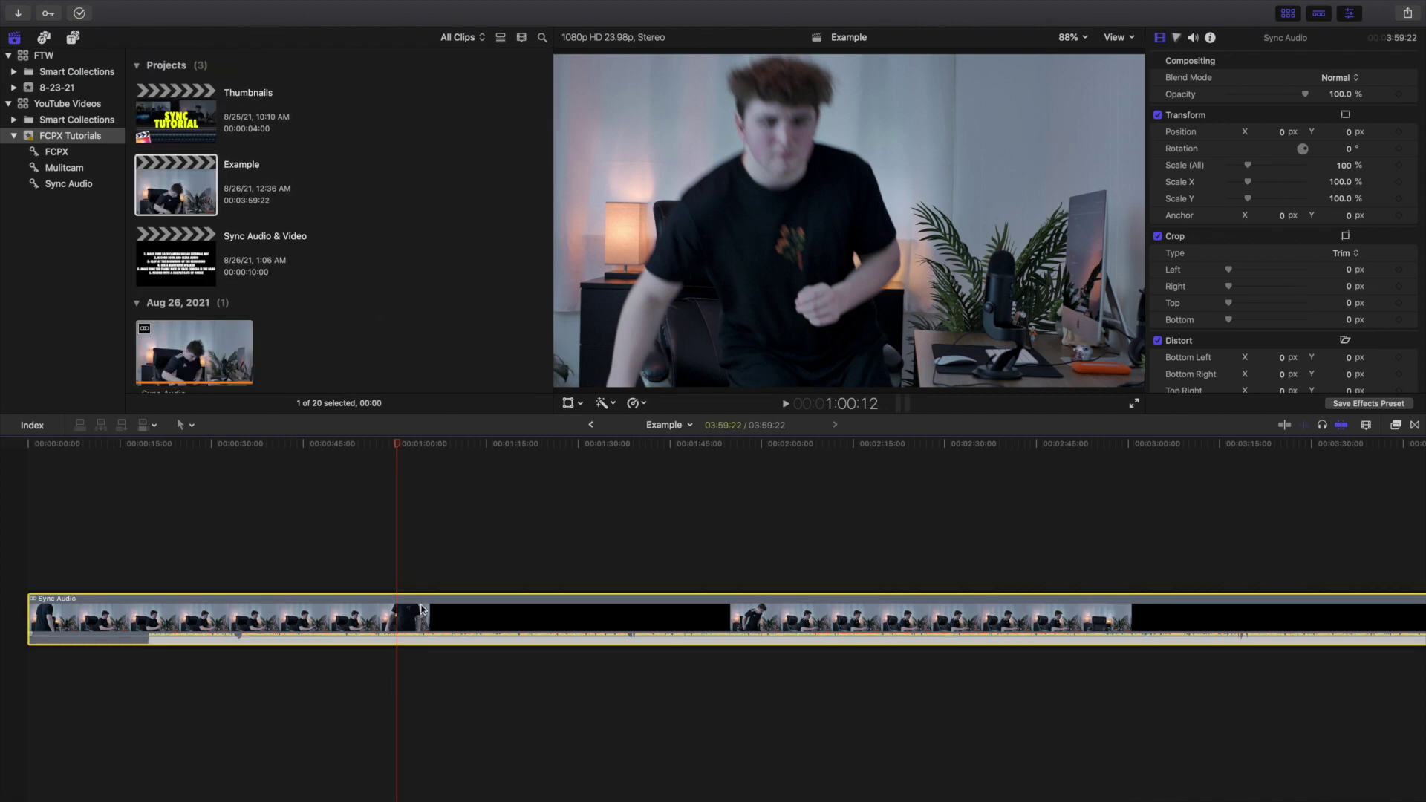
double_click(430, 609)
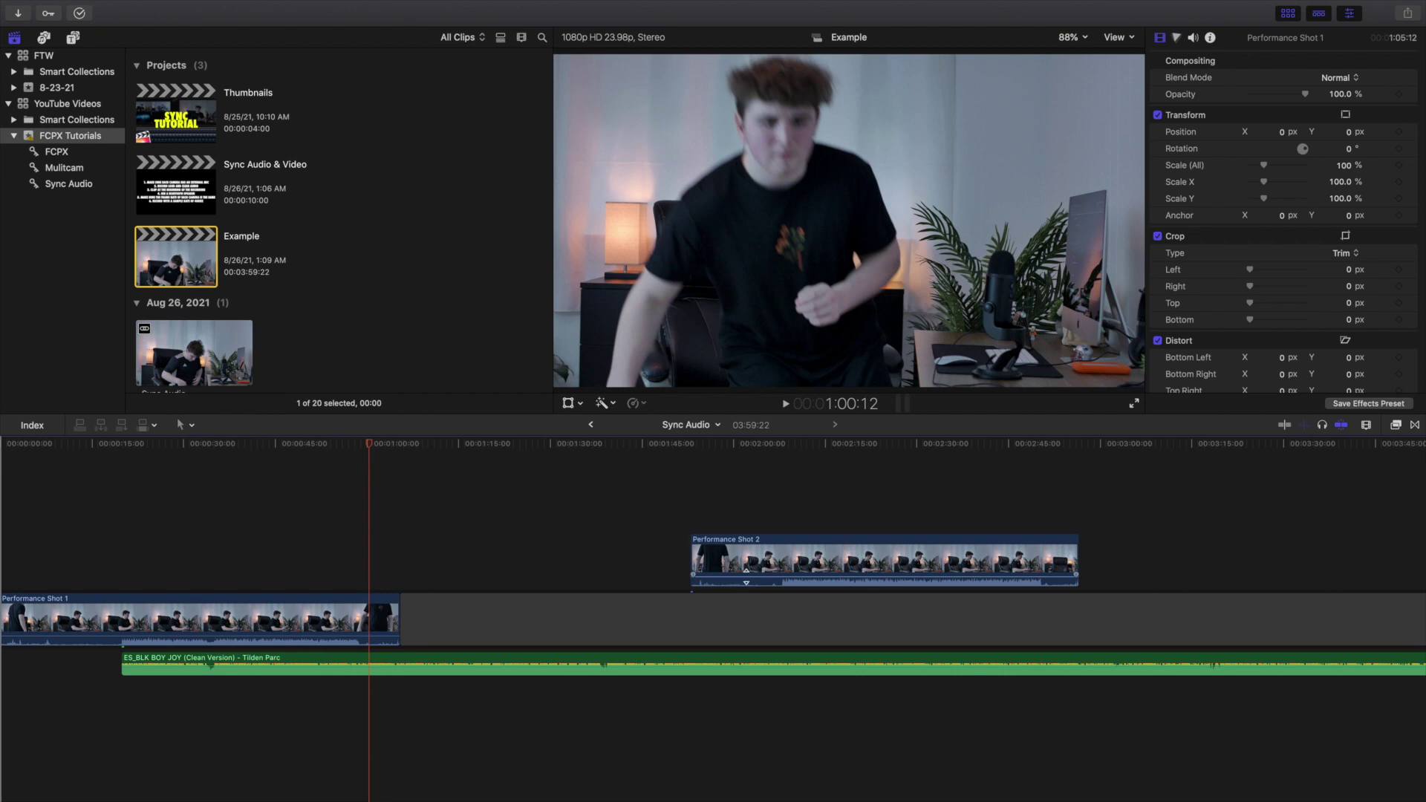
Step: Try cutting Performance Shot 2 at 2:13:21 and trimming the second part's start to 2:20:17, and undo both edits
left_click(817, 530)
left_click(817, 563)
key("super+b")
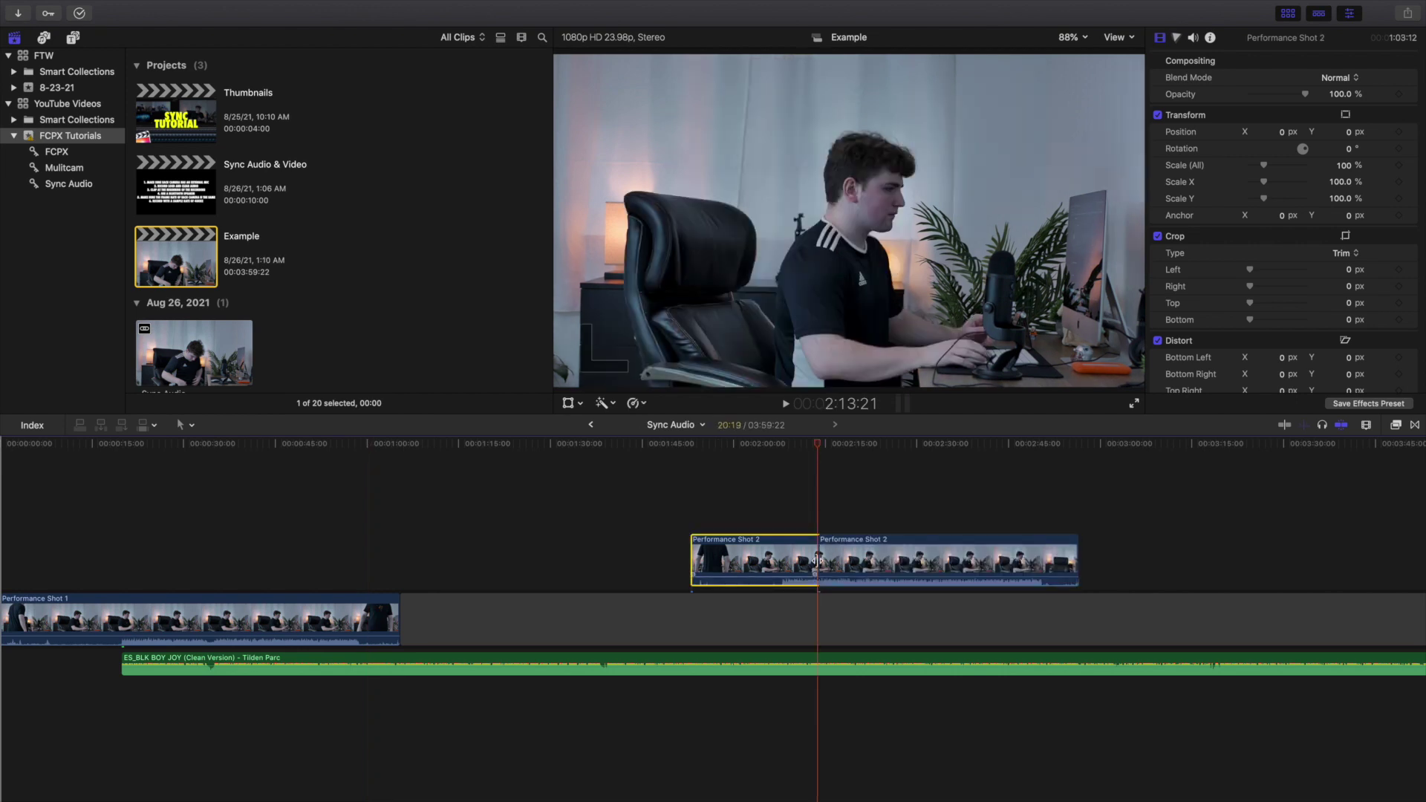
left_click(859, 559)
key("alt+bracketleft")
left_click(859, 559)
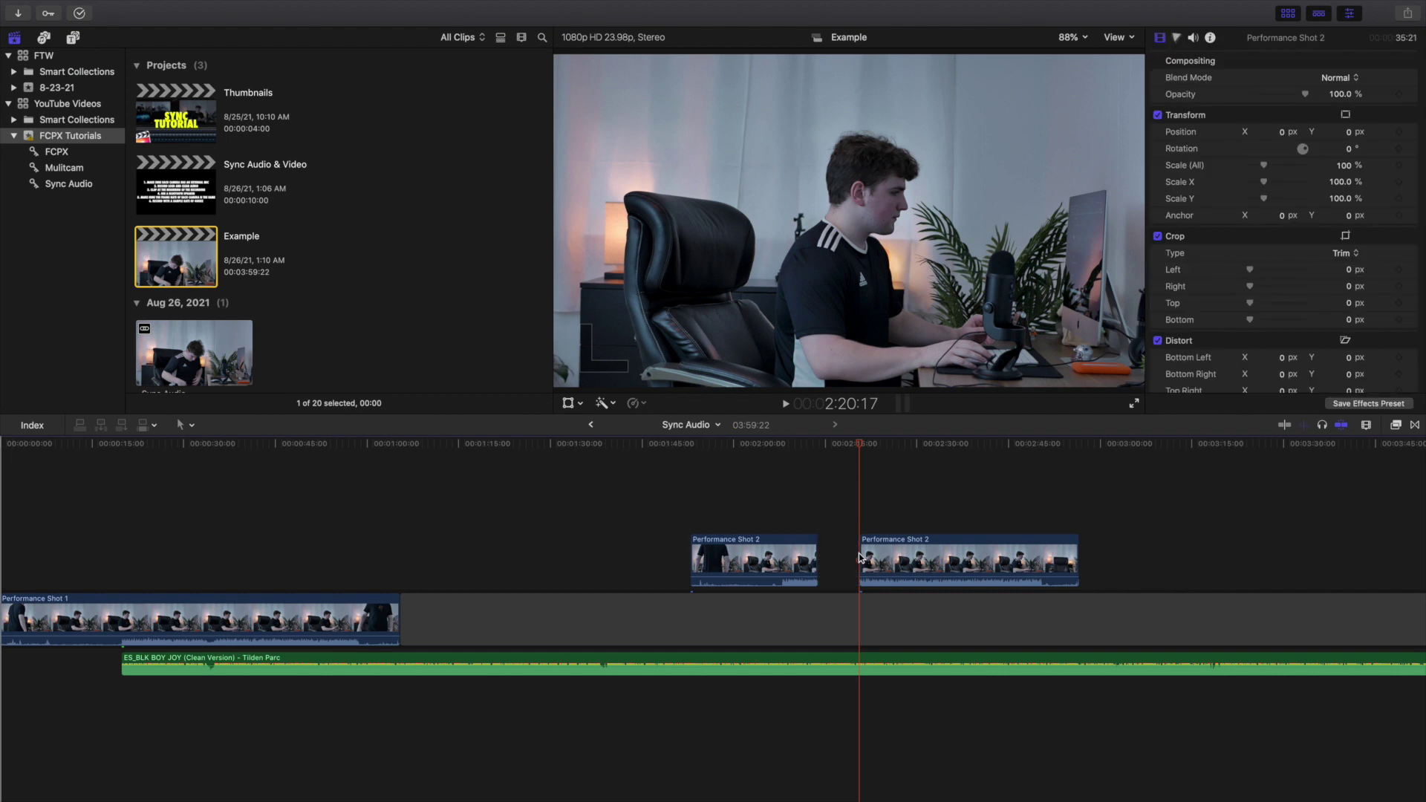
key("super+z")
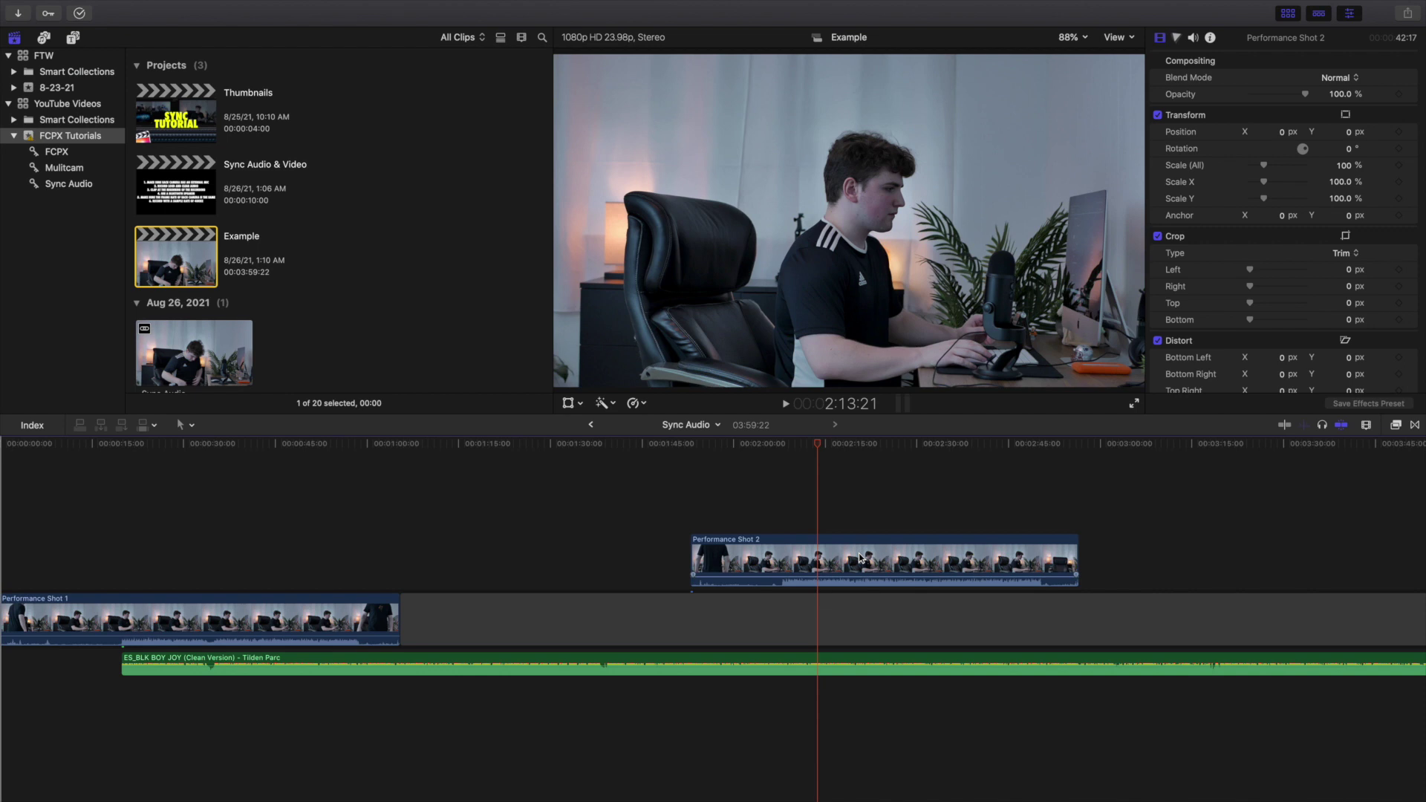
Step: Add markers to Performance Shot 2 at 2:13:21 and 2:27:17
key("super+equal")
scroll(816, 556, "right", 5)
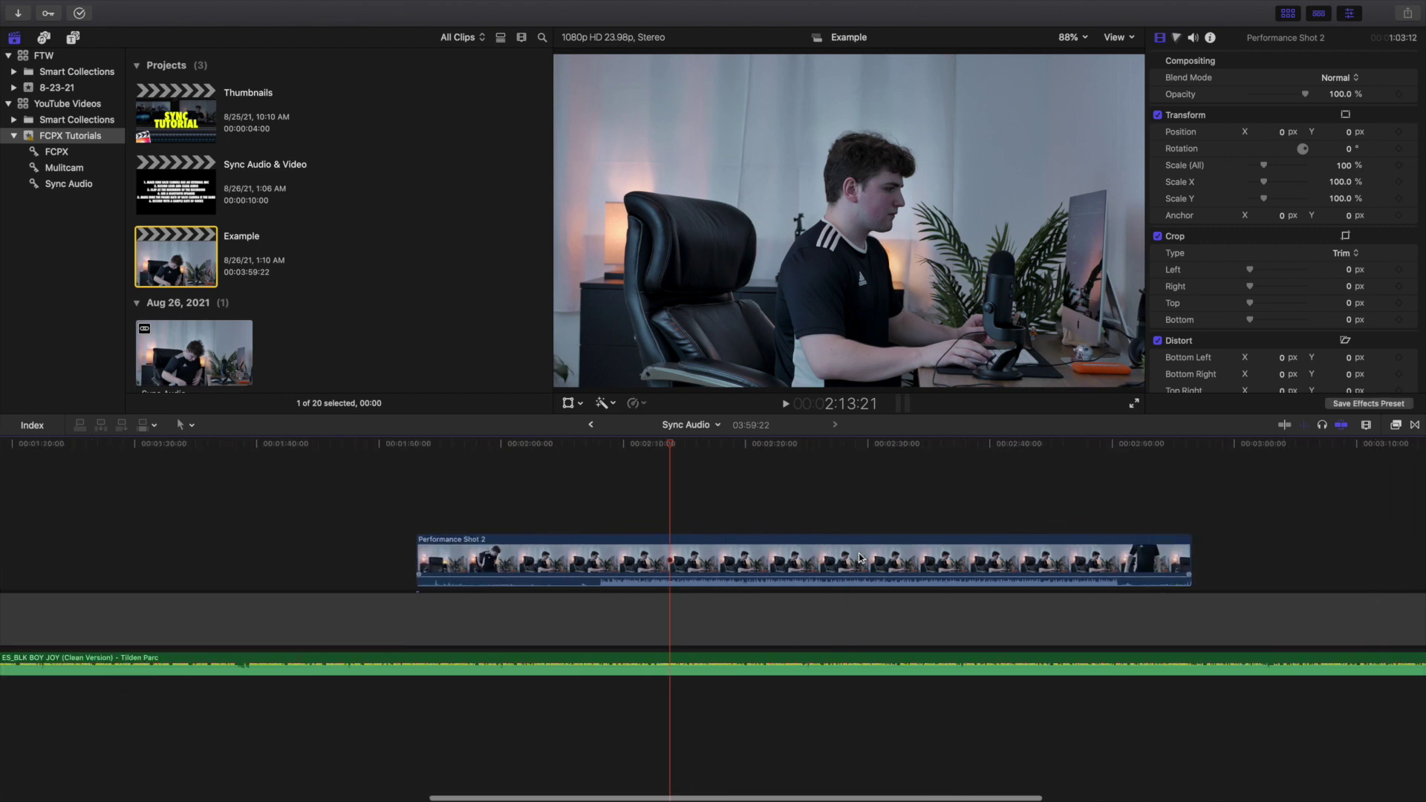
left_click(588, 546)
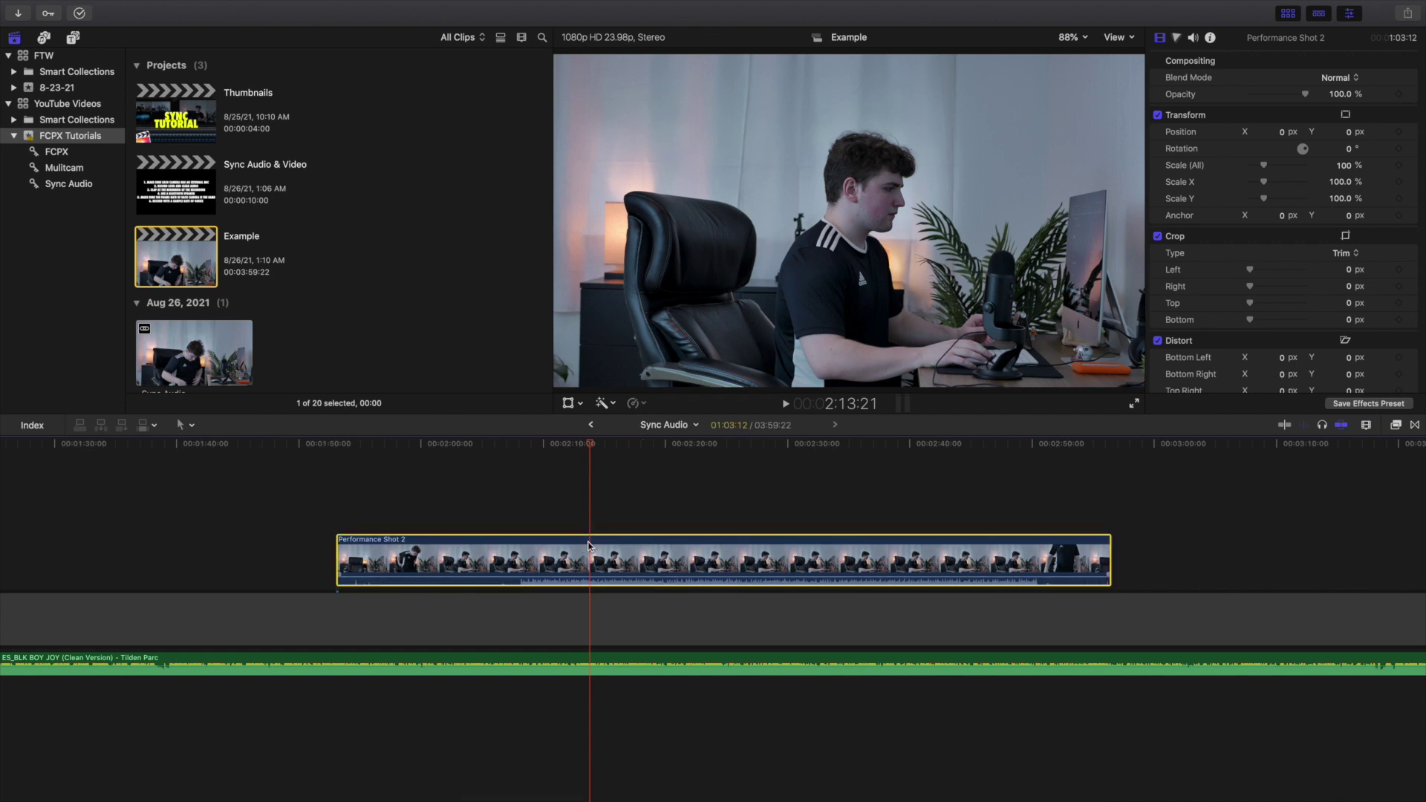
left_click(758, 529)
key("m")
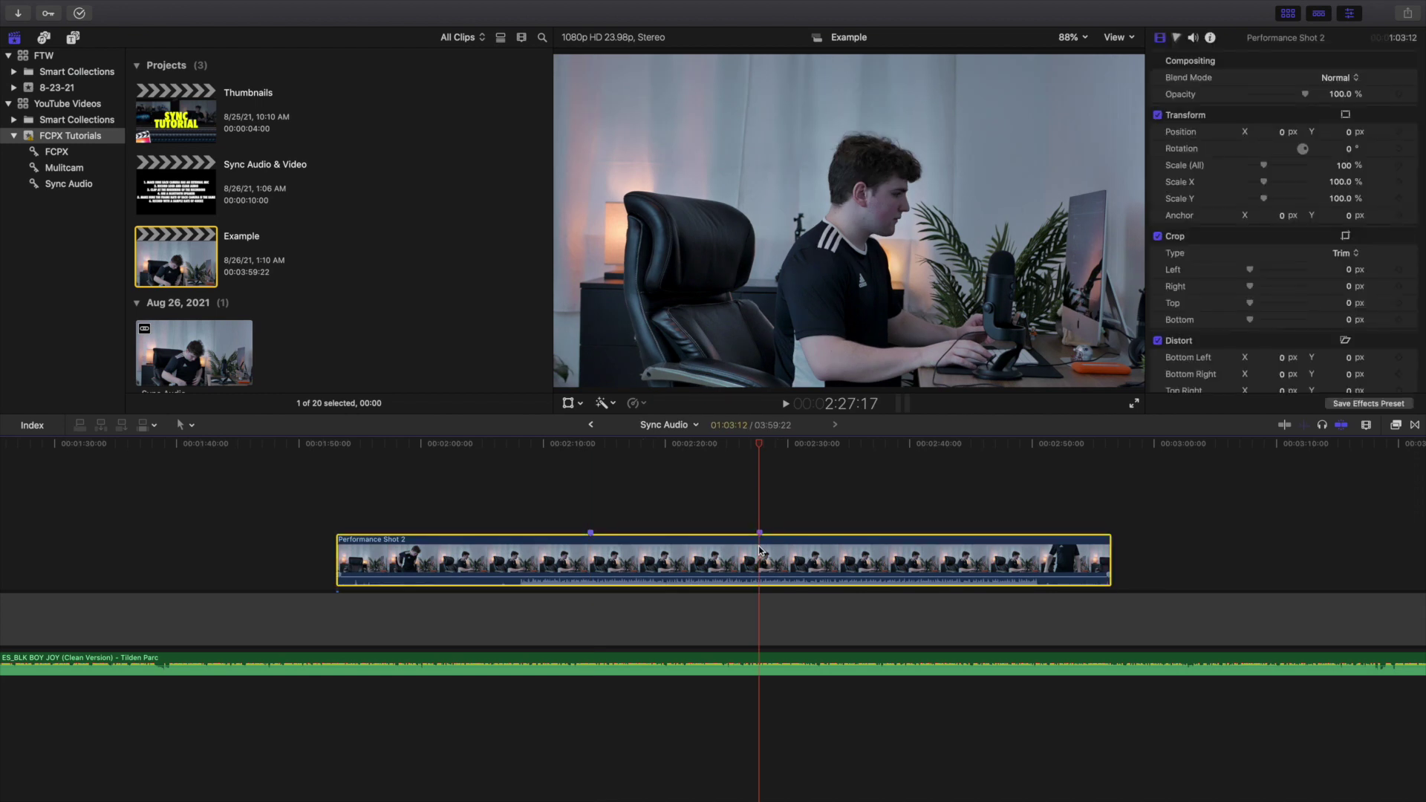
Step: Solo Performance Shot 2, play it from the 2:13:21 marker, and return the playhead to that marker
left_click(590, 532)
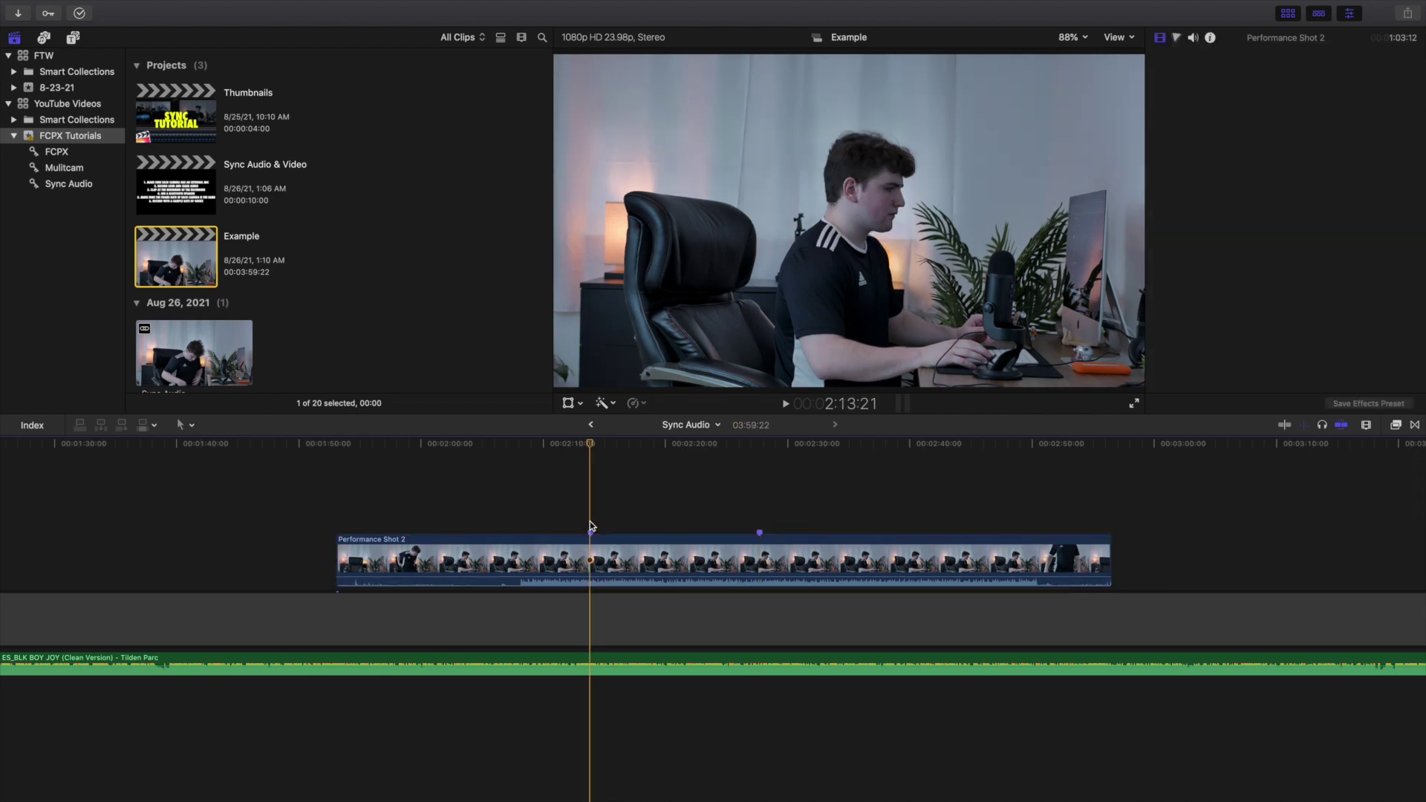
left_click(1321, 425)
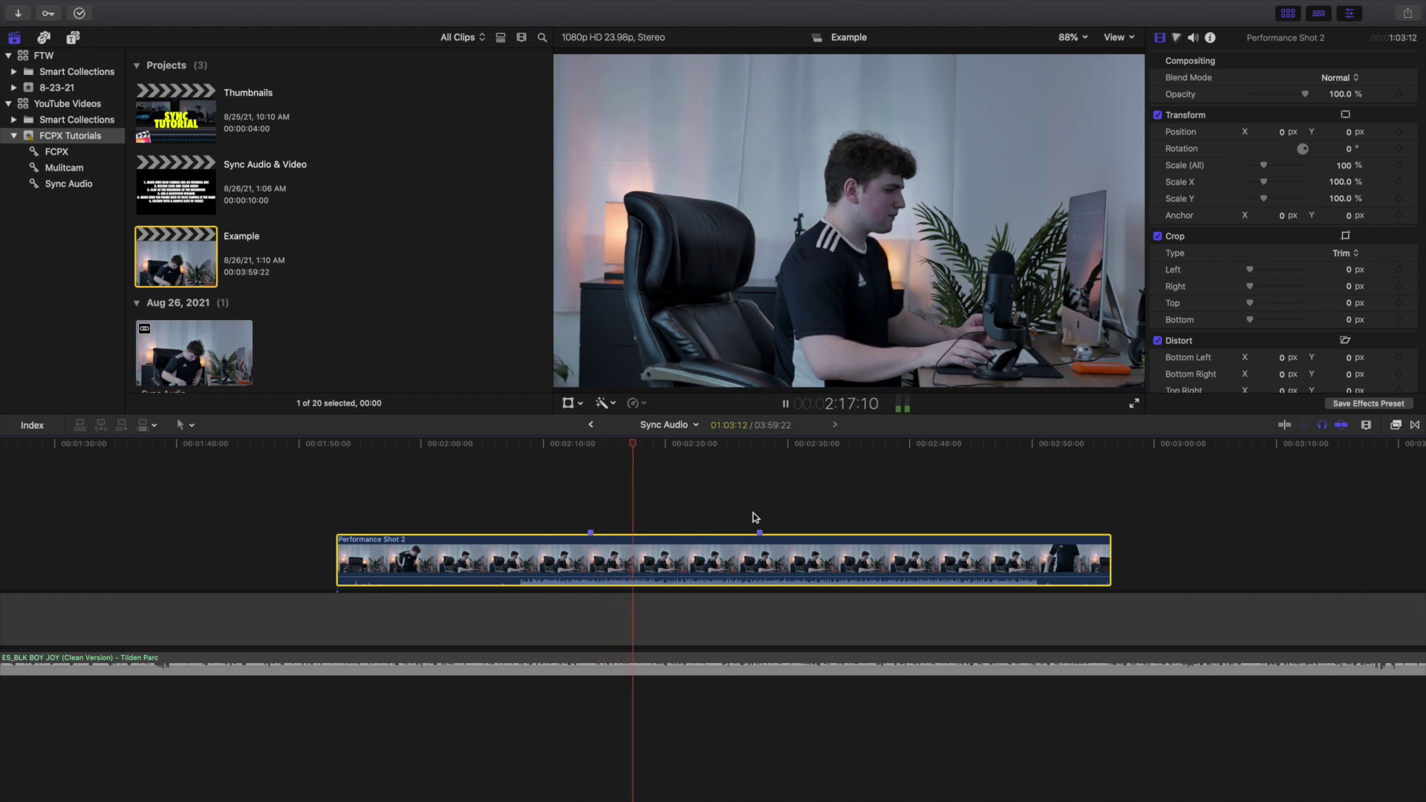
left_click(586, 518)
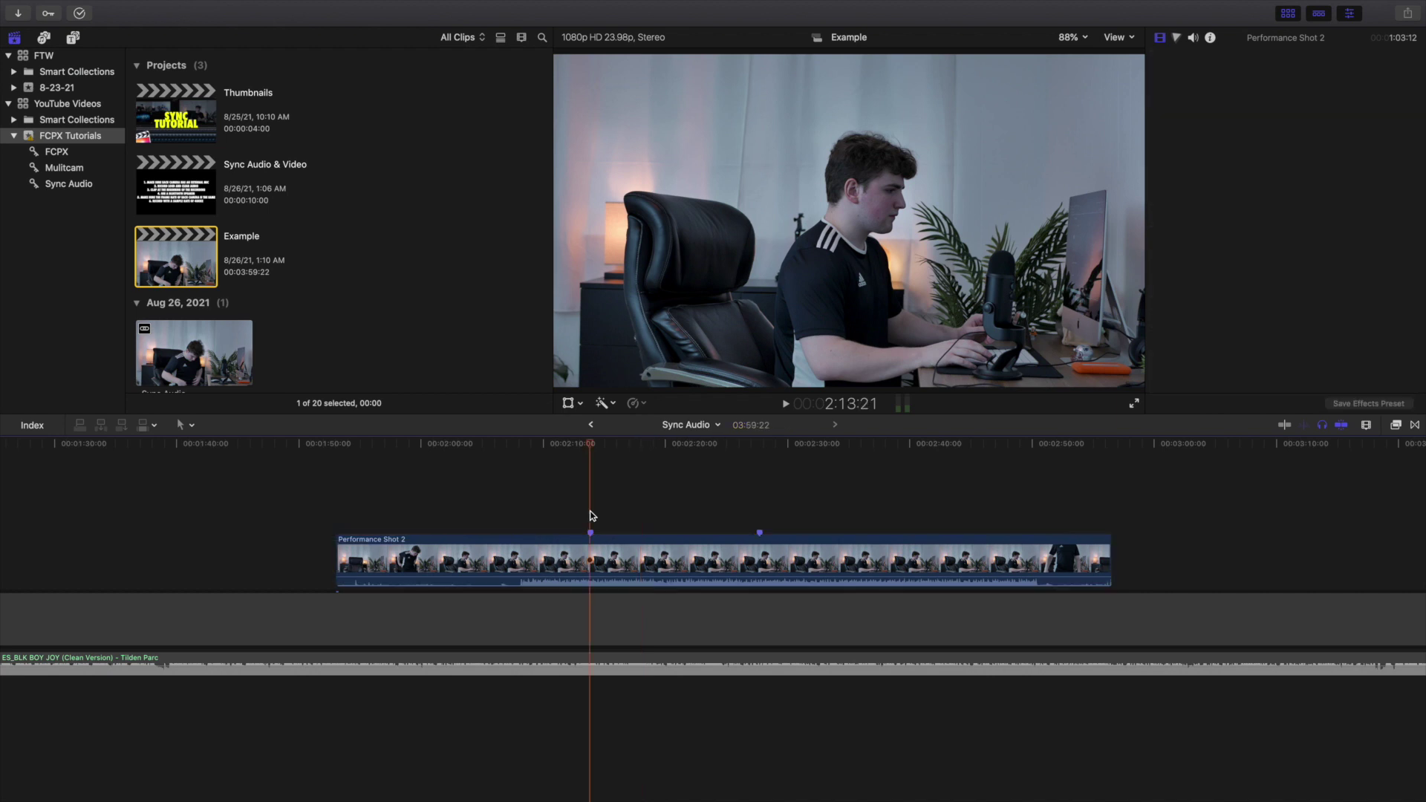
Step: Solo the music track and play it from 2:13:21 for comparison, and turn soloing off
left_click(585, 663)
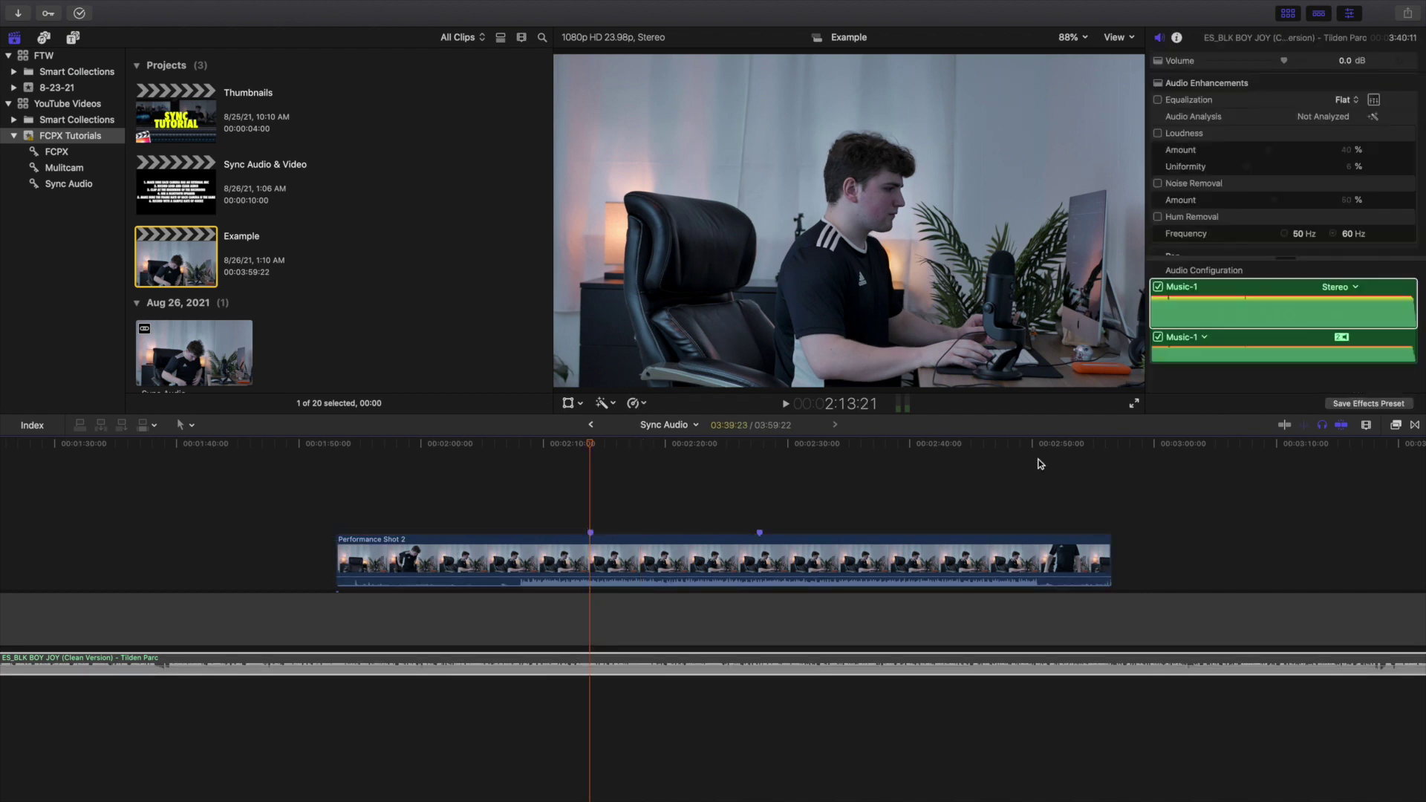
left_click(1322, 426)
key("space")
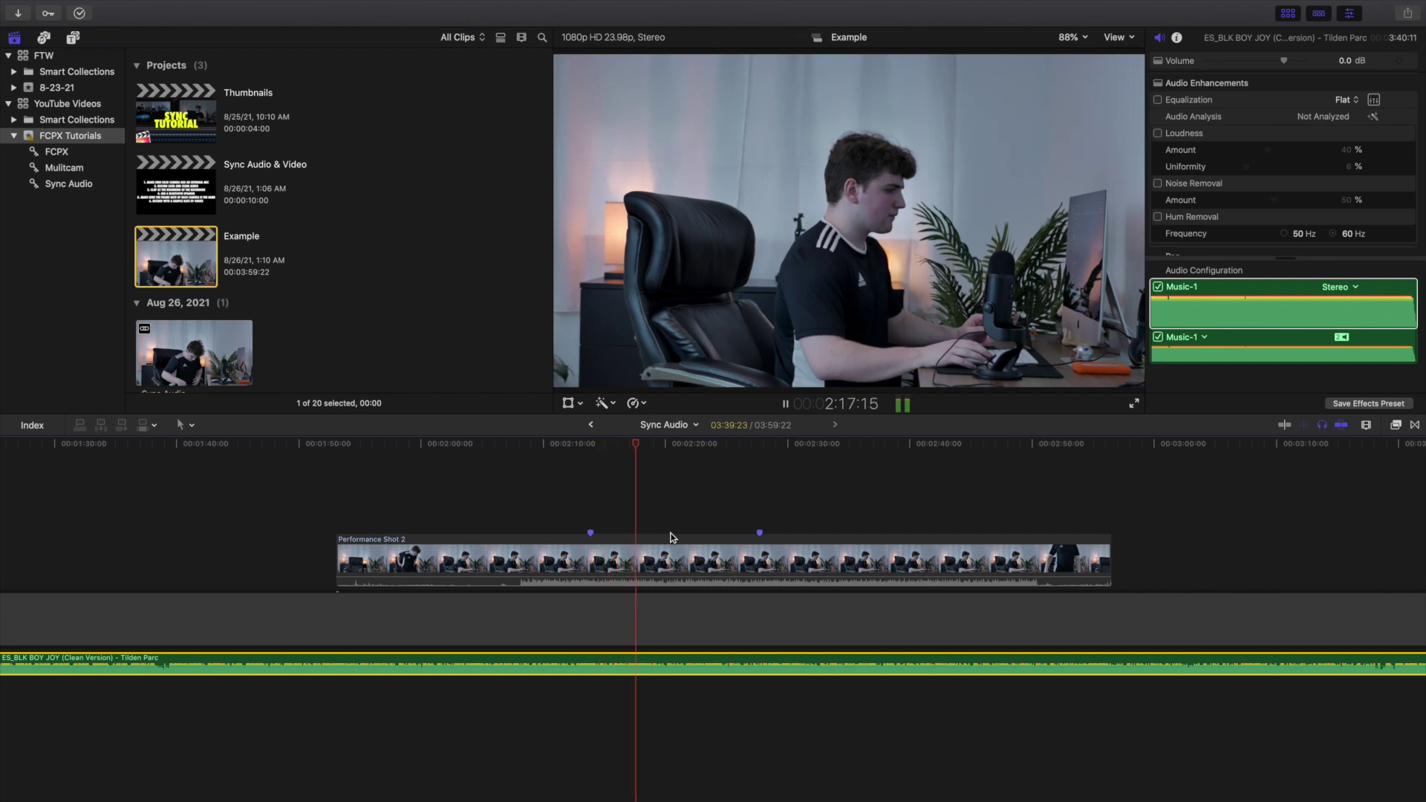
key("space")
left_click(1322, 425)
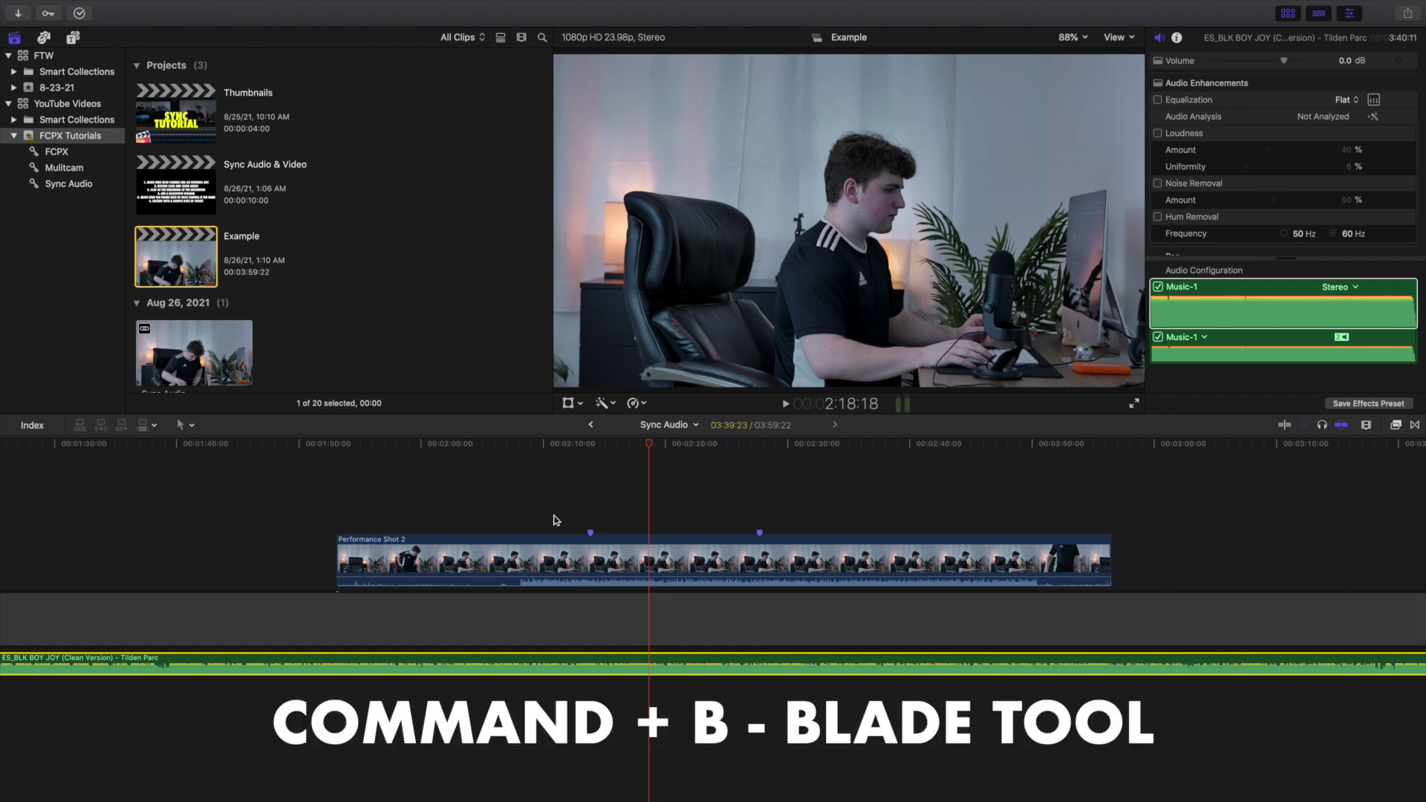
Step: Try cutting a segment of Performance Shot 2 from 2:10:22 to 2:13:21 and disabling it, and undo the edits
left_click(555, 546)
key("super+b")
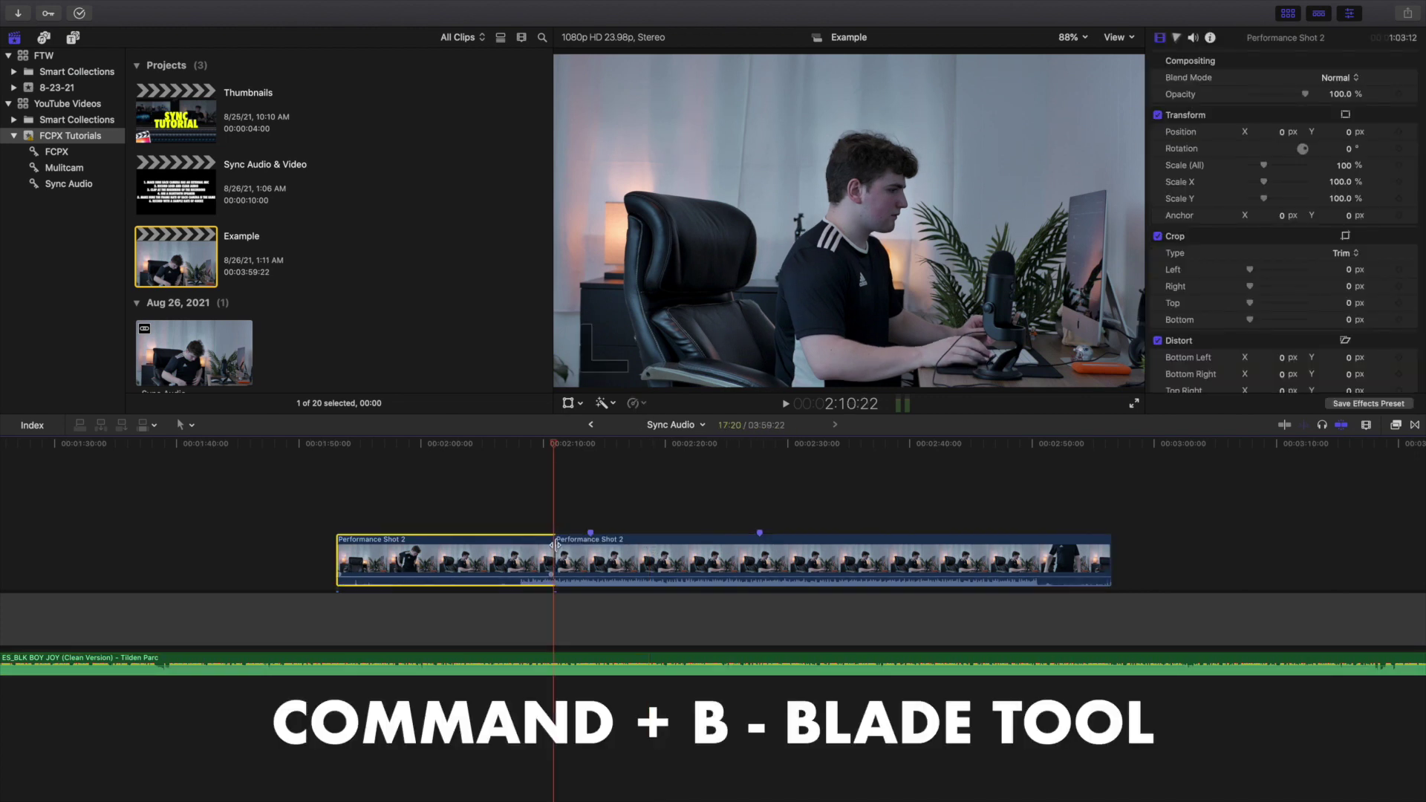
left_click(589, 546)
key("super+b")
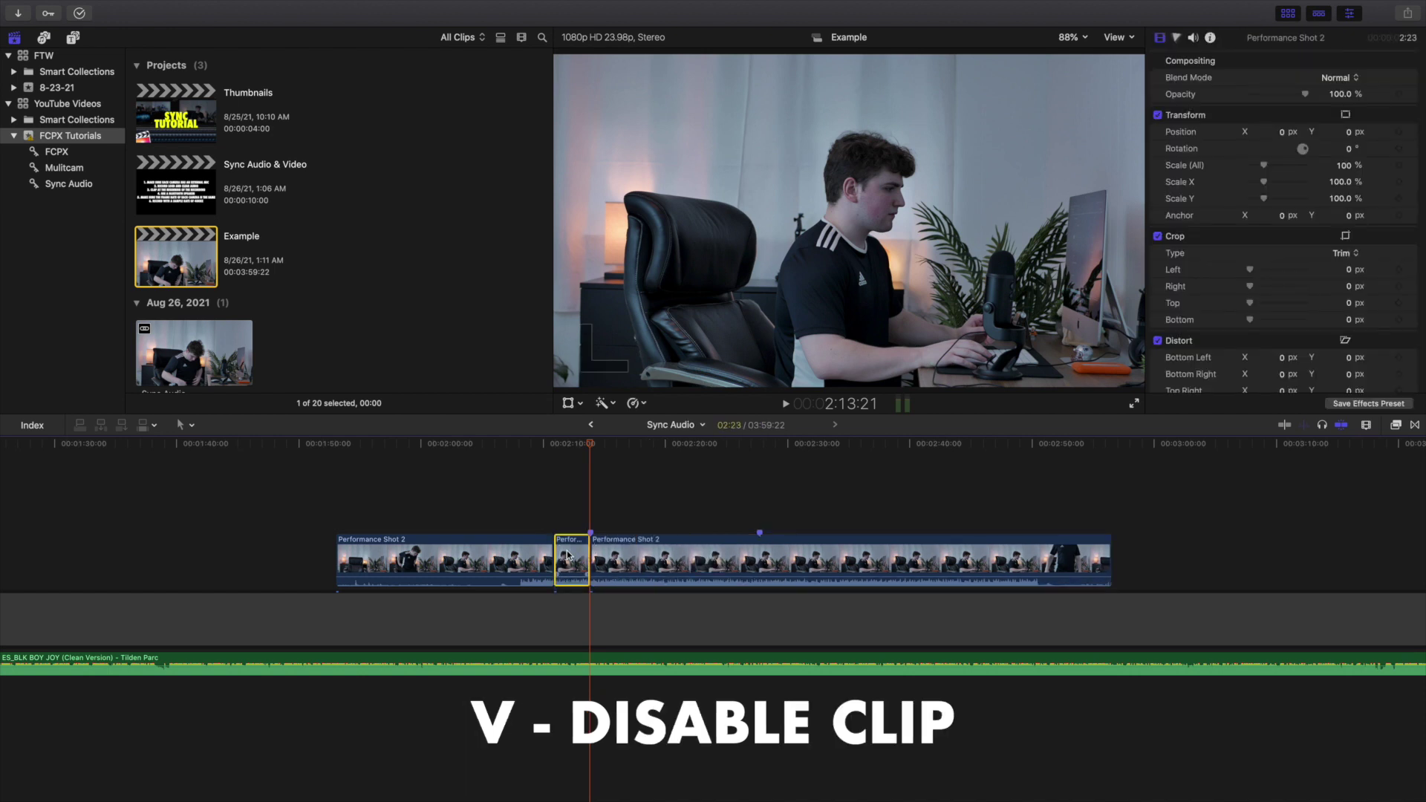
key("v")
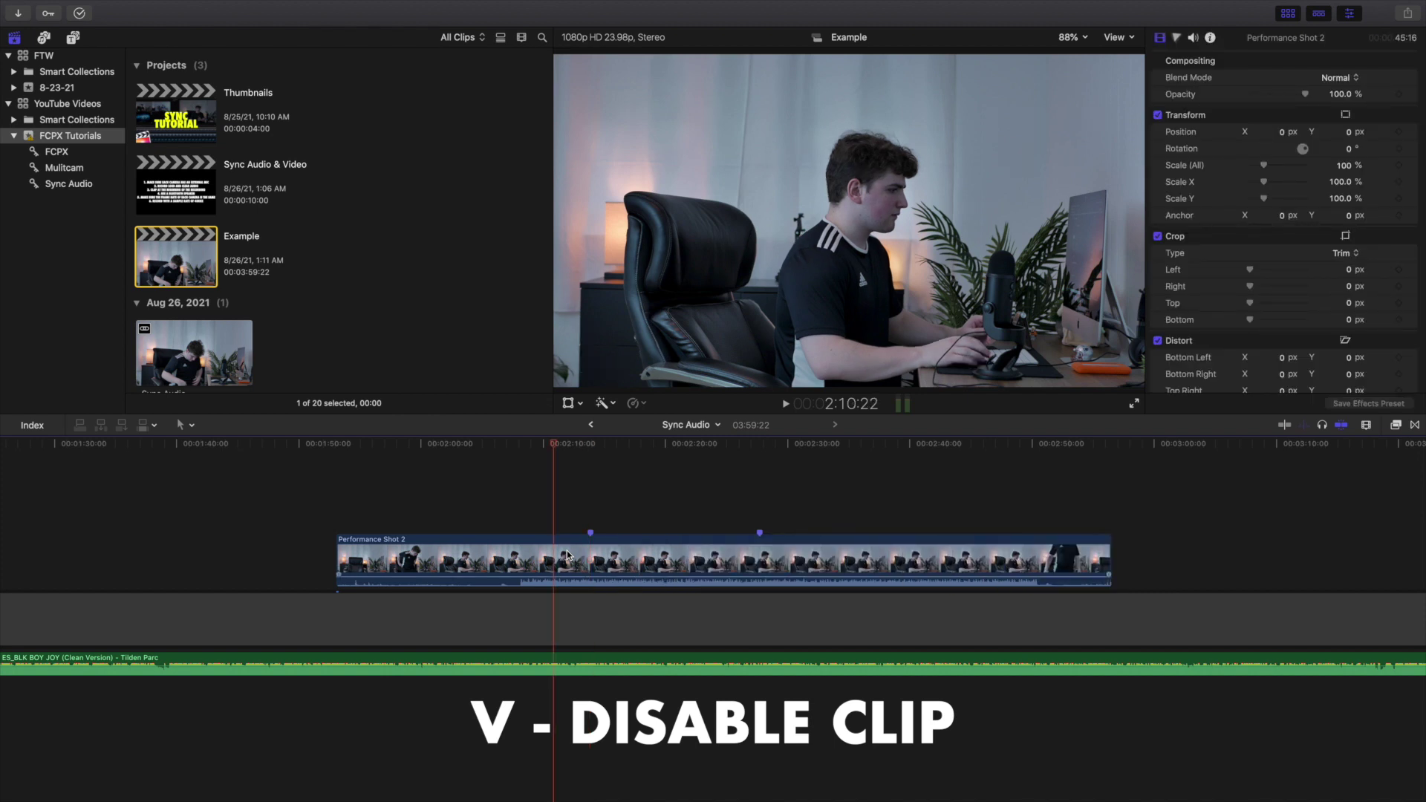
Step: Try turning off the Dialogue-1 audio of Performance Shot 2 and Performance Shot 1, and undo both changes
key("super+minus")
key("super+minus")
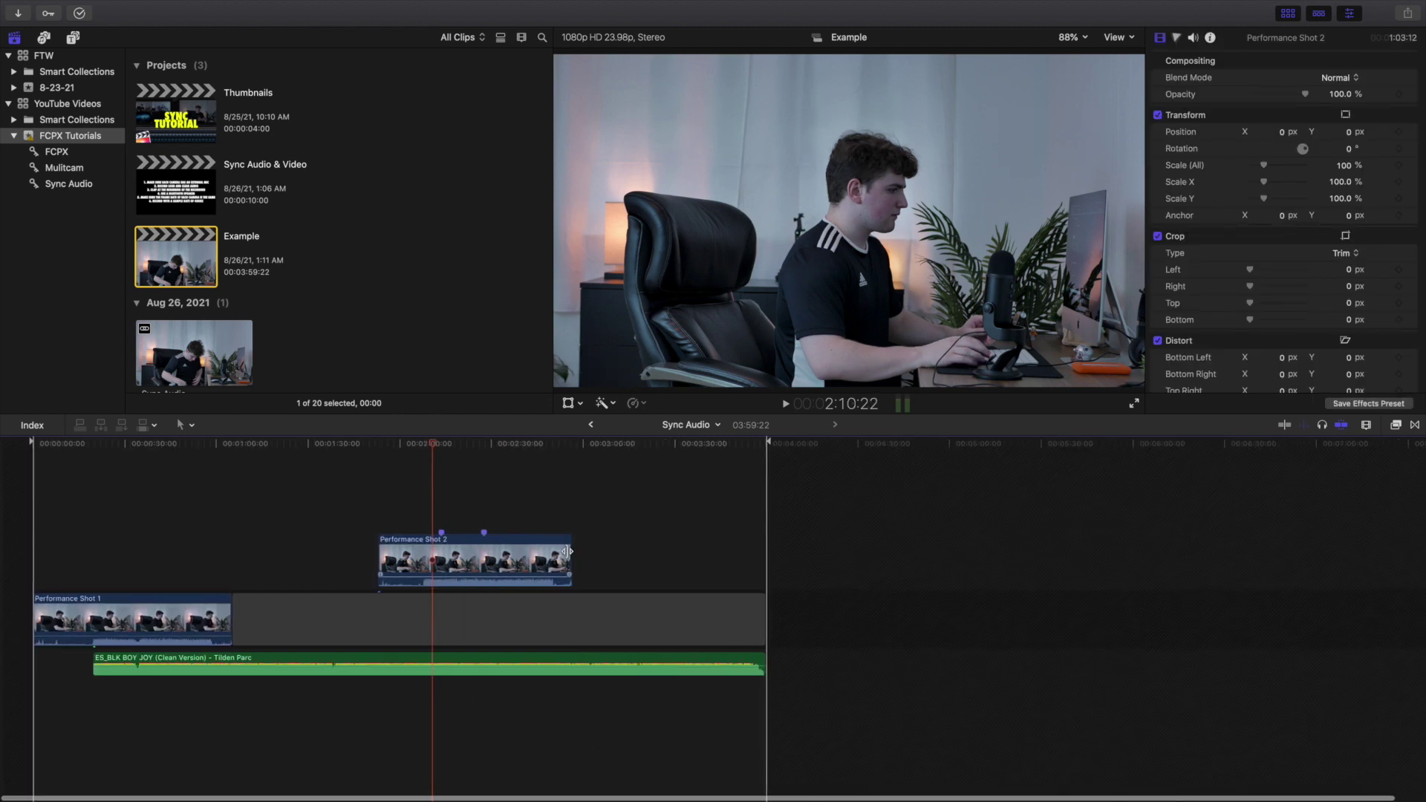
key("shift+z")
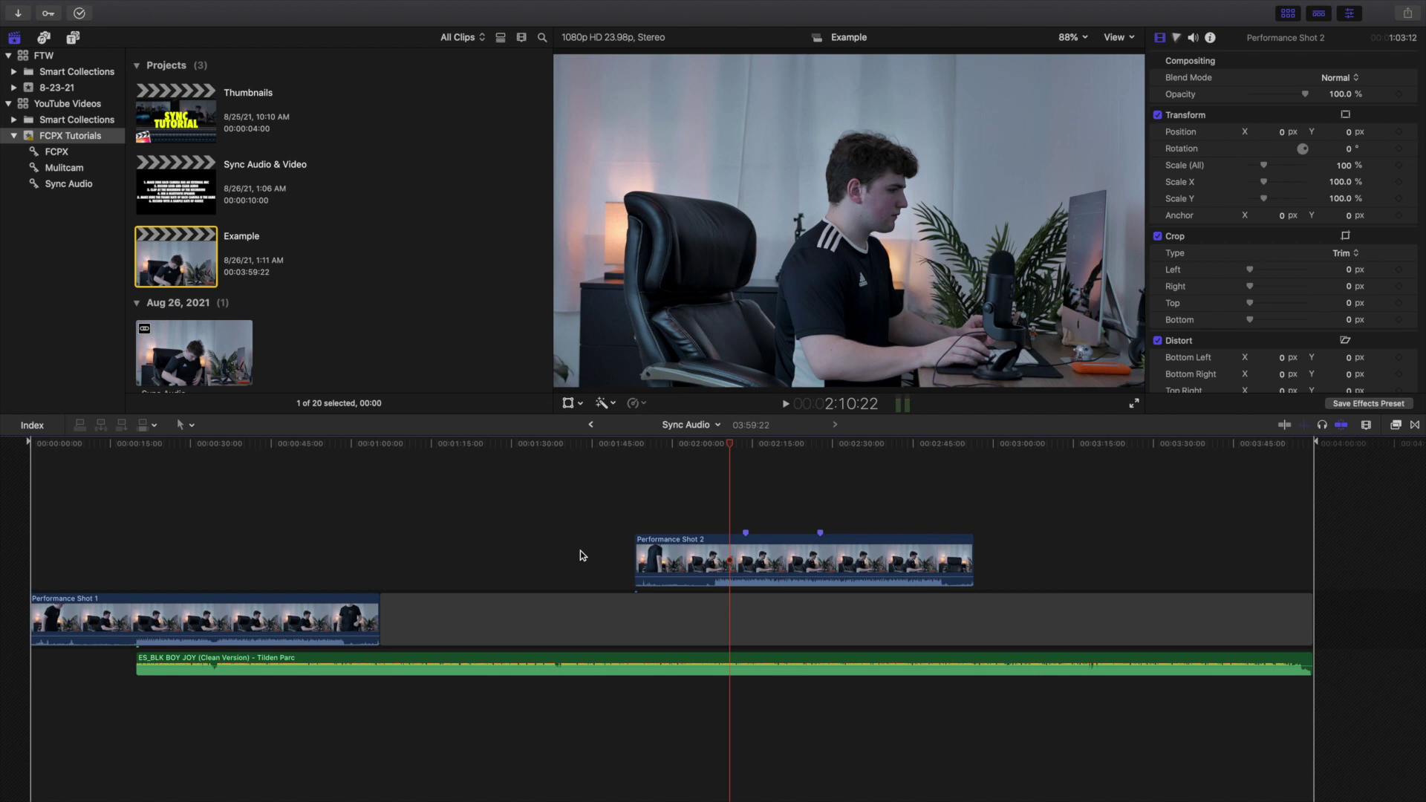
left_click(746, 564)
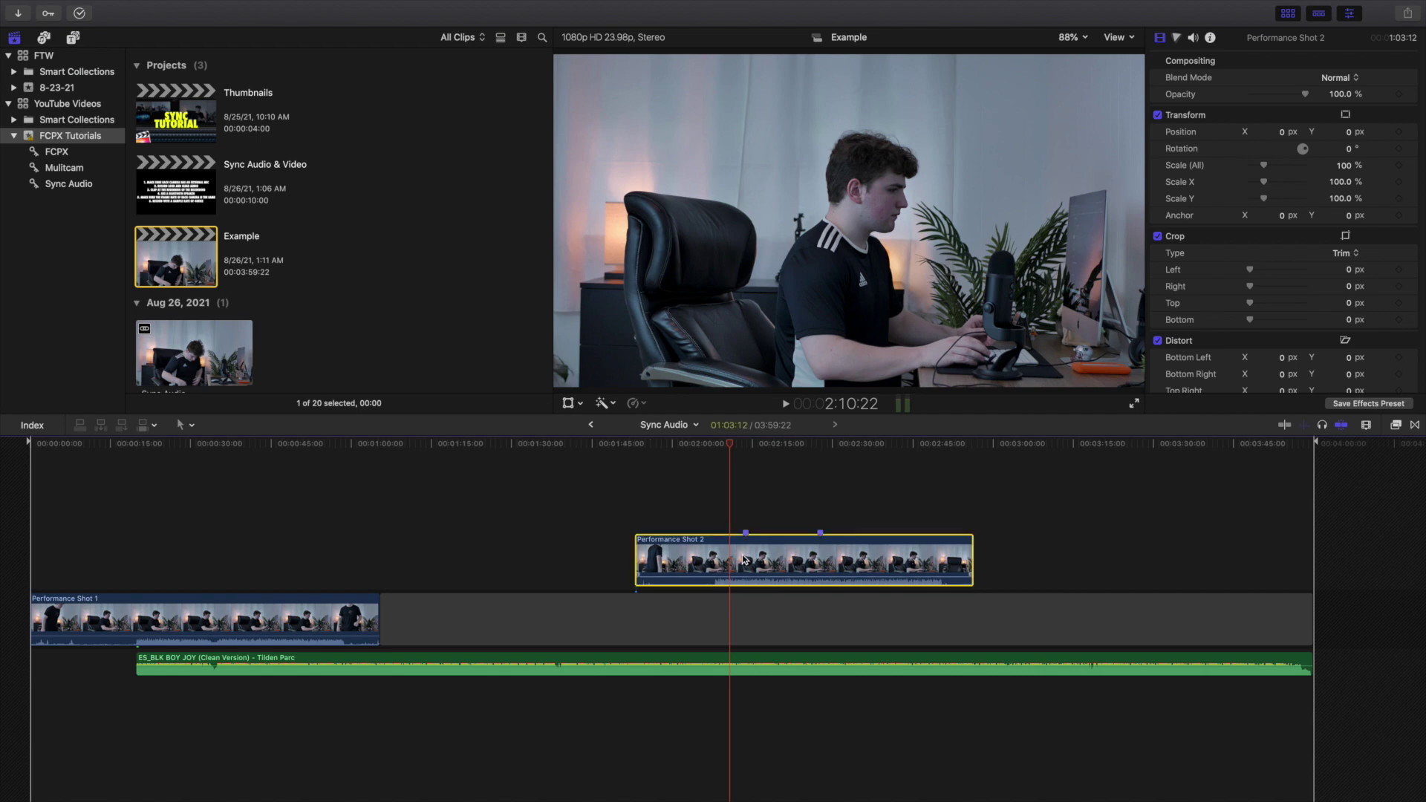
left_click(1192, 37)
left_click(1159, 289)
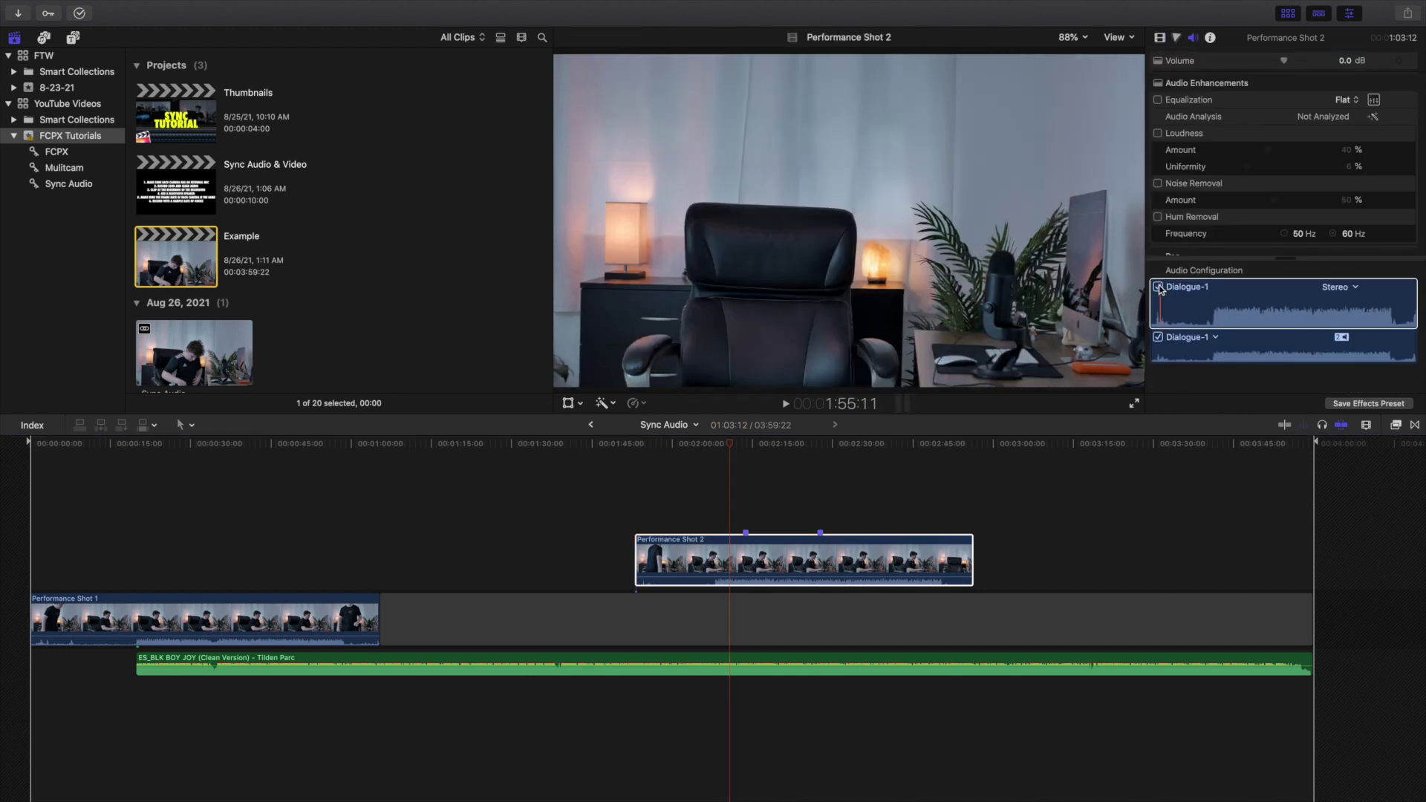
left_click(312, 534)
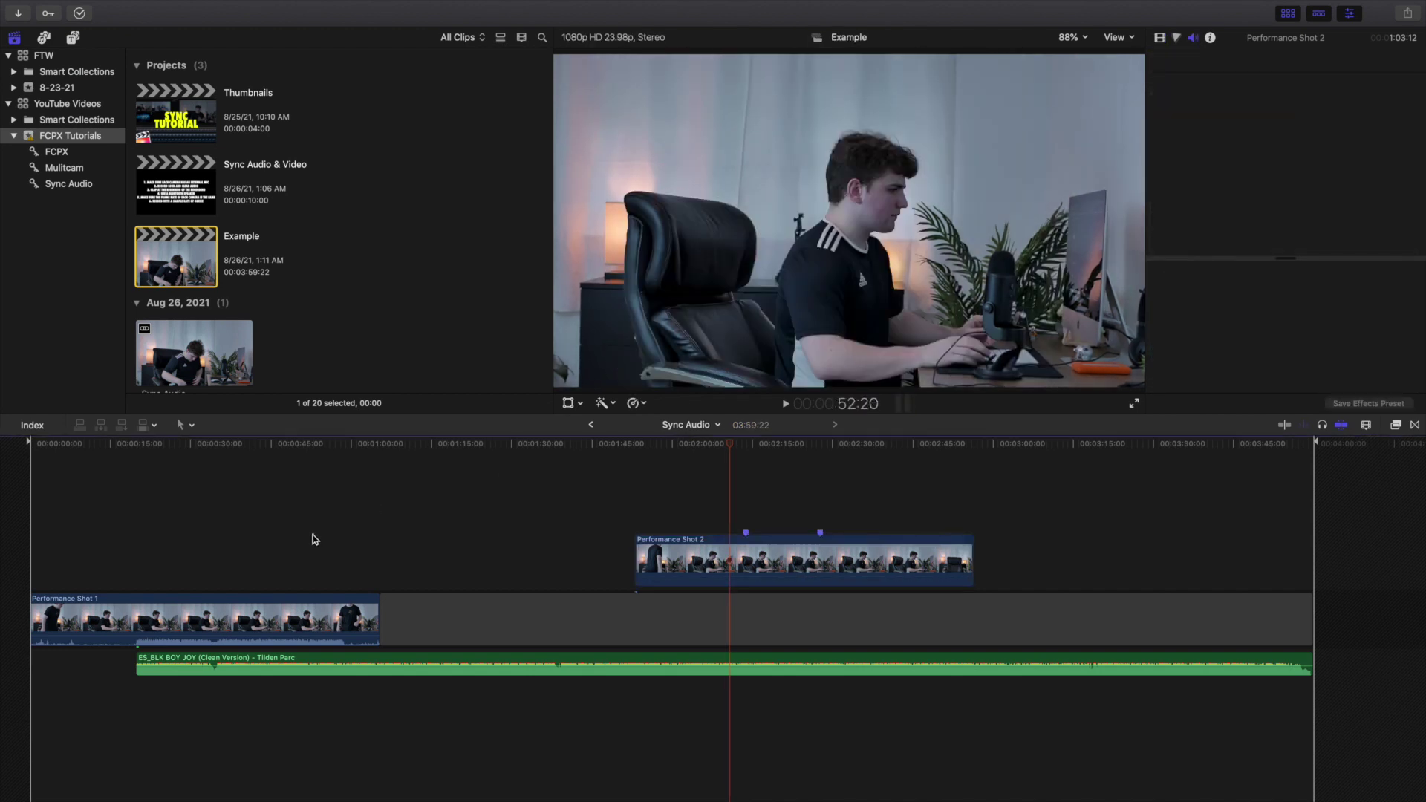
left_click(303, 615)
left_click(1158, 287)
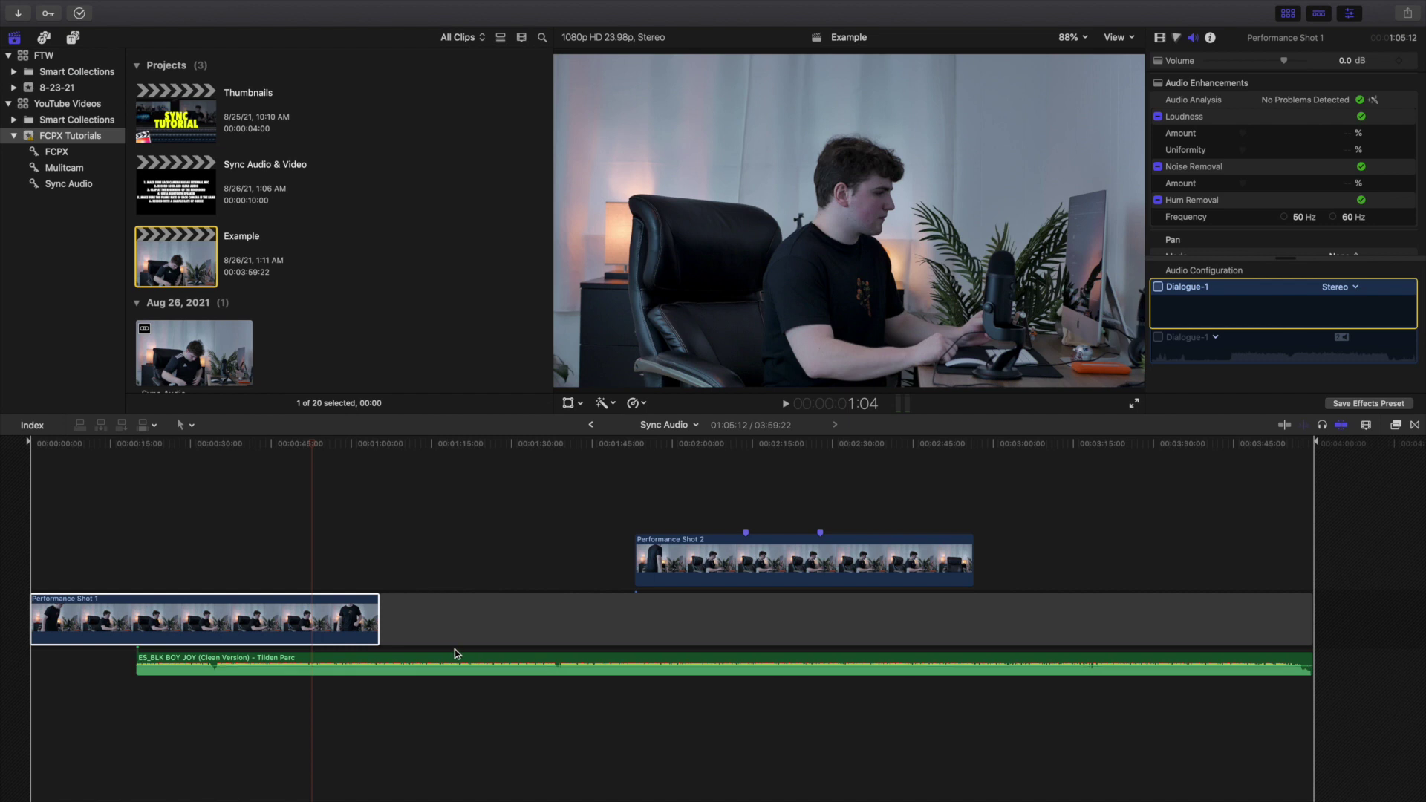
key("super+z")
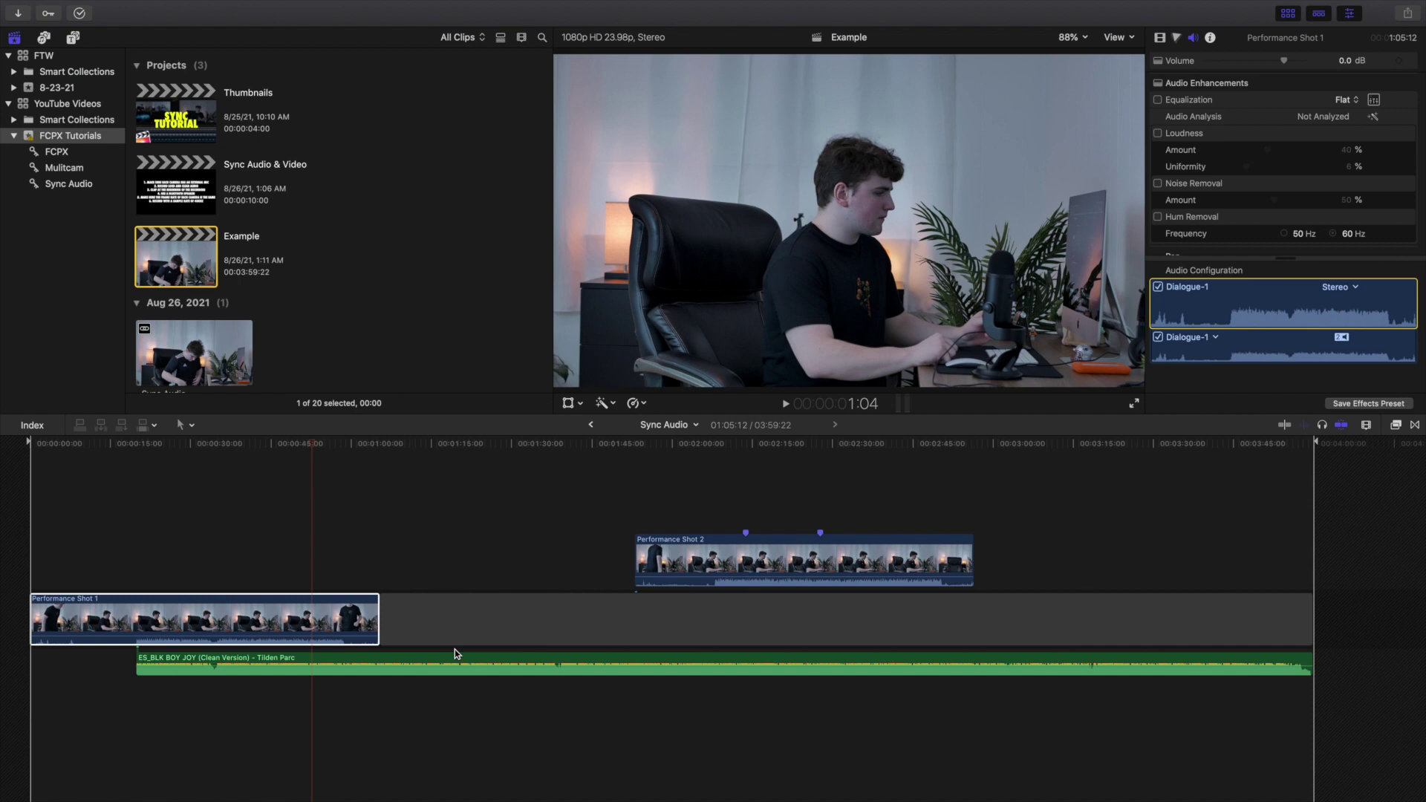
scroll(356, 605, "left", 2)
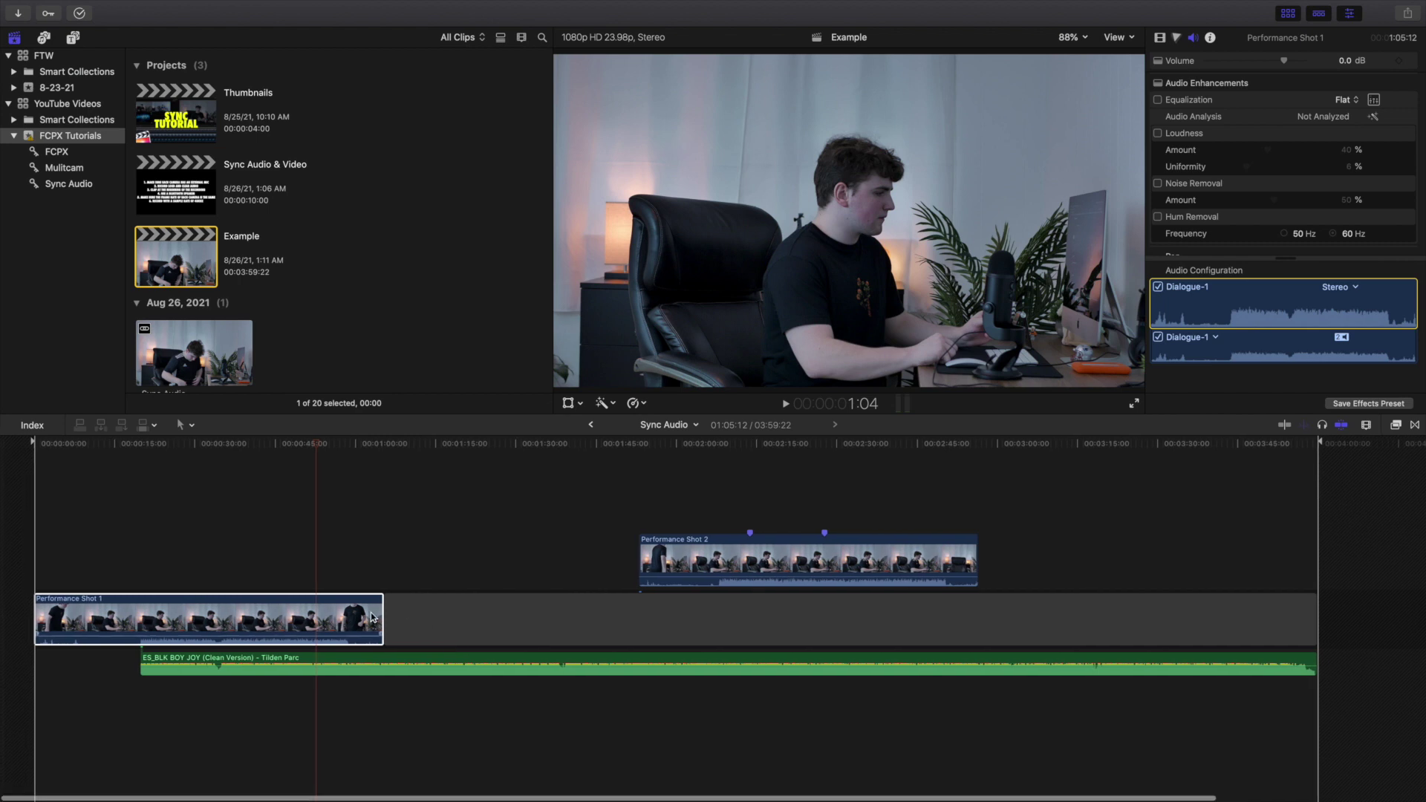
left_click(257, 562)
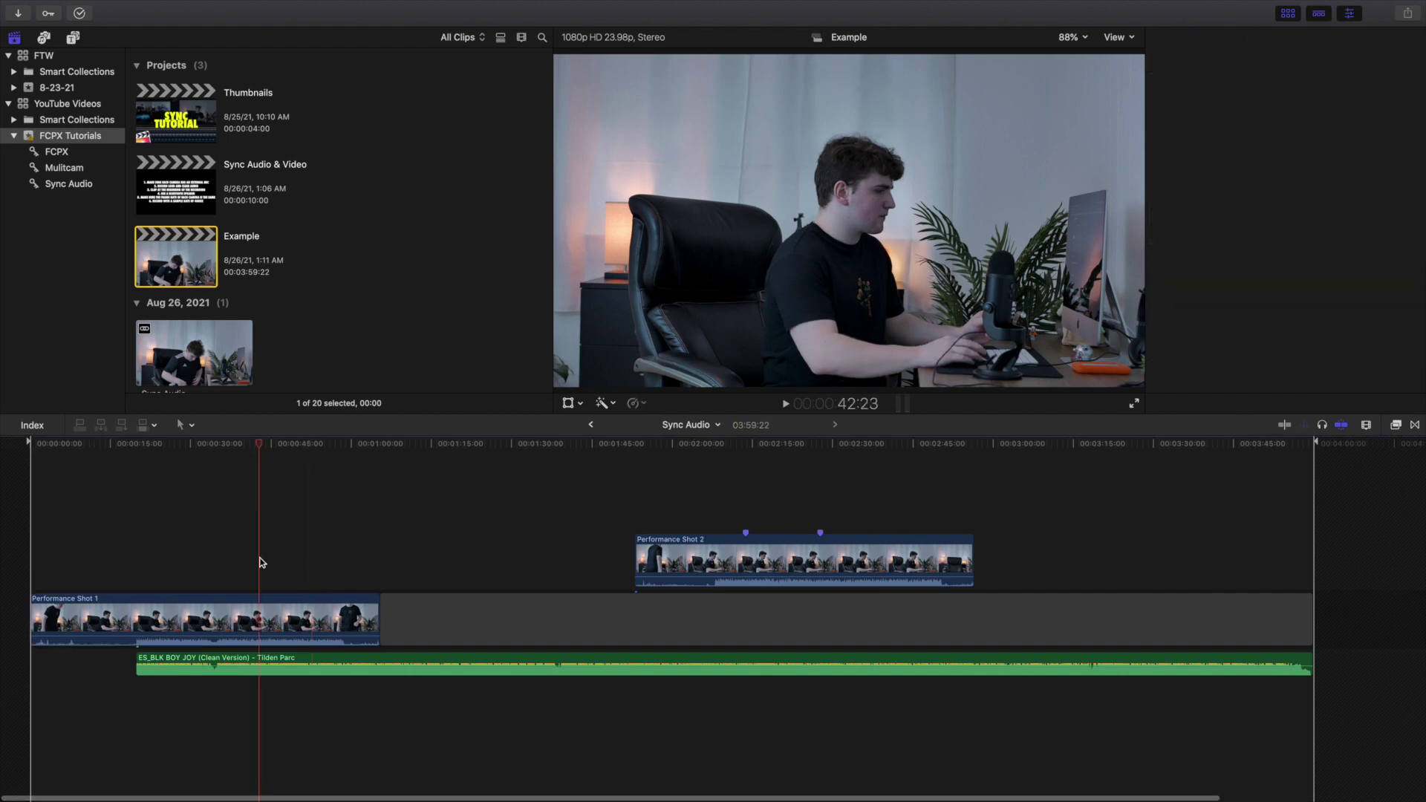
left_click(266, 604)
left_click_drag(259, 612, 259, 601)
left_click(249, 568)
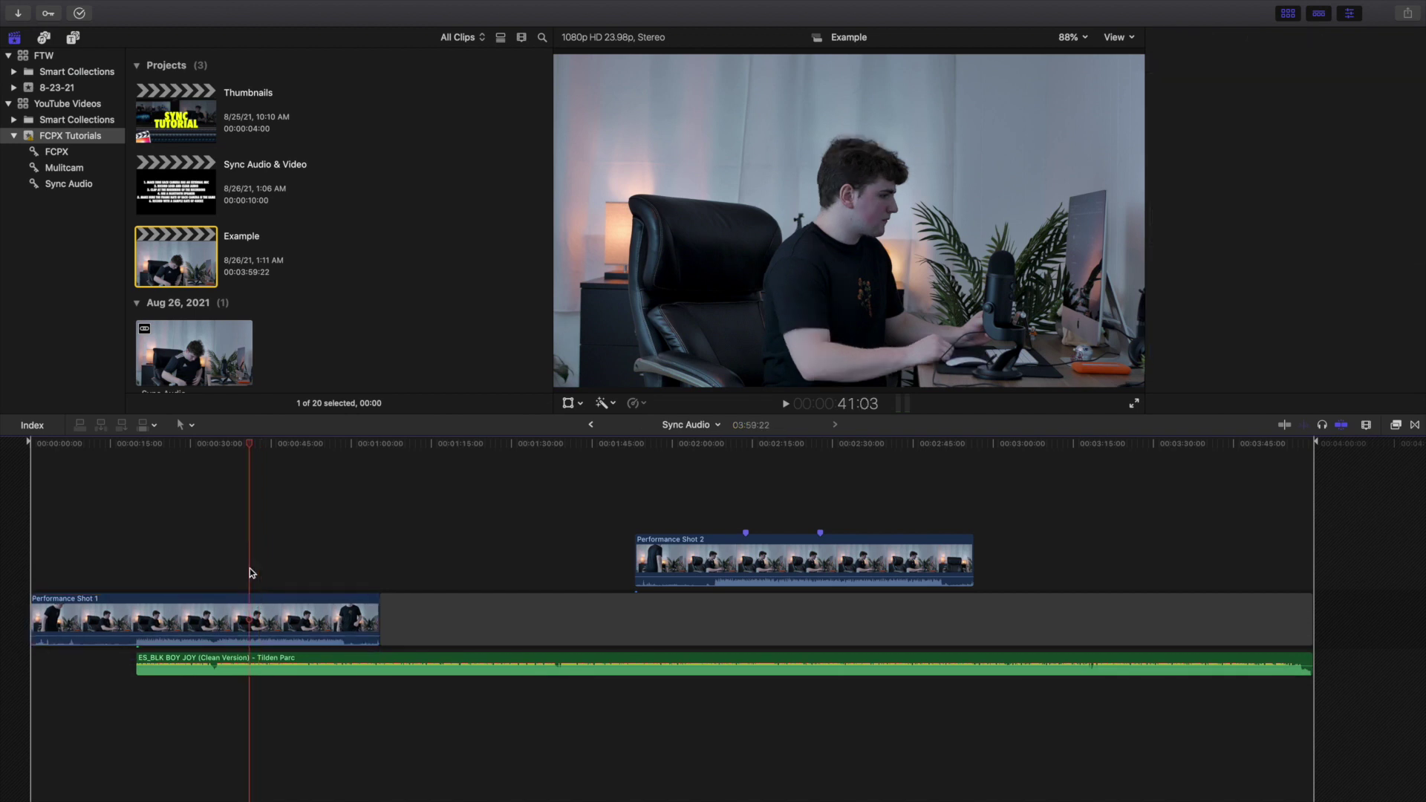
left_click(230, 575)
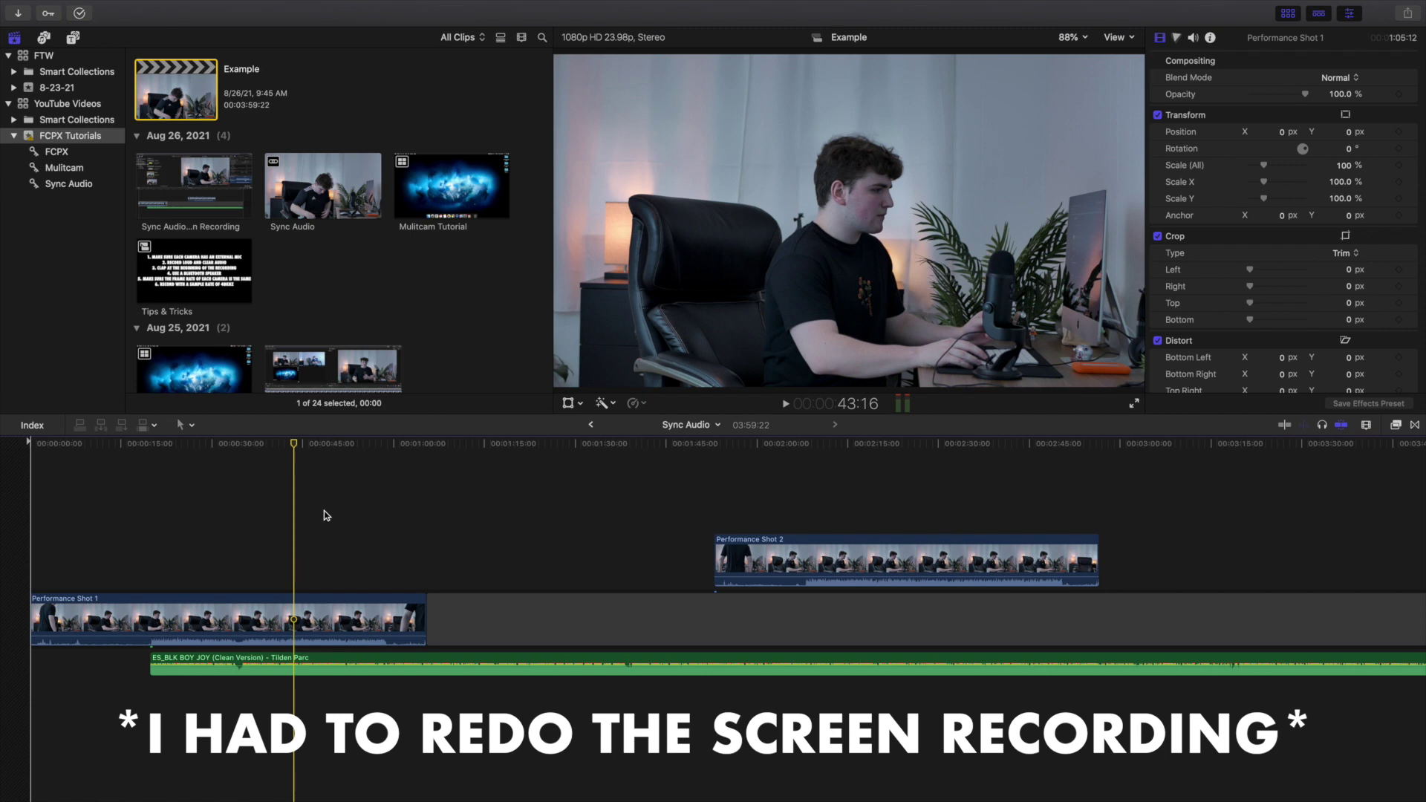
Step: Move the music track's connection point to 1:14:15, and add markers to Performance Shot 1 and the music at 44:09
left_click(481, 557)
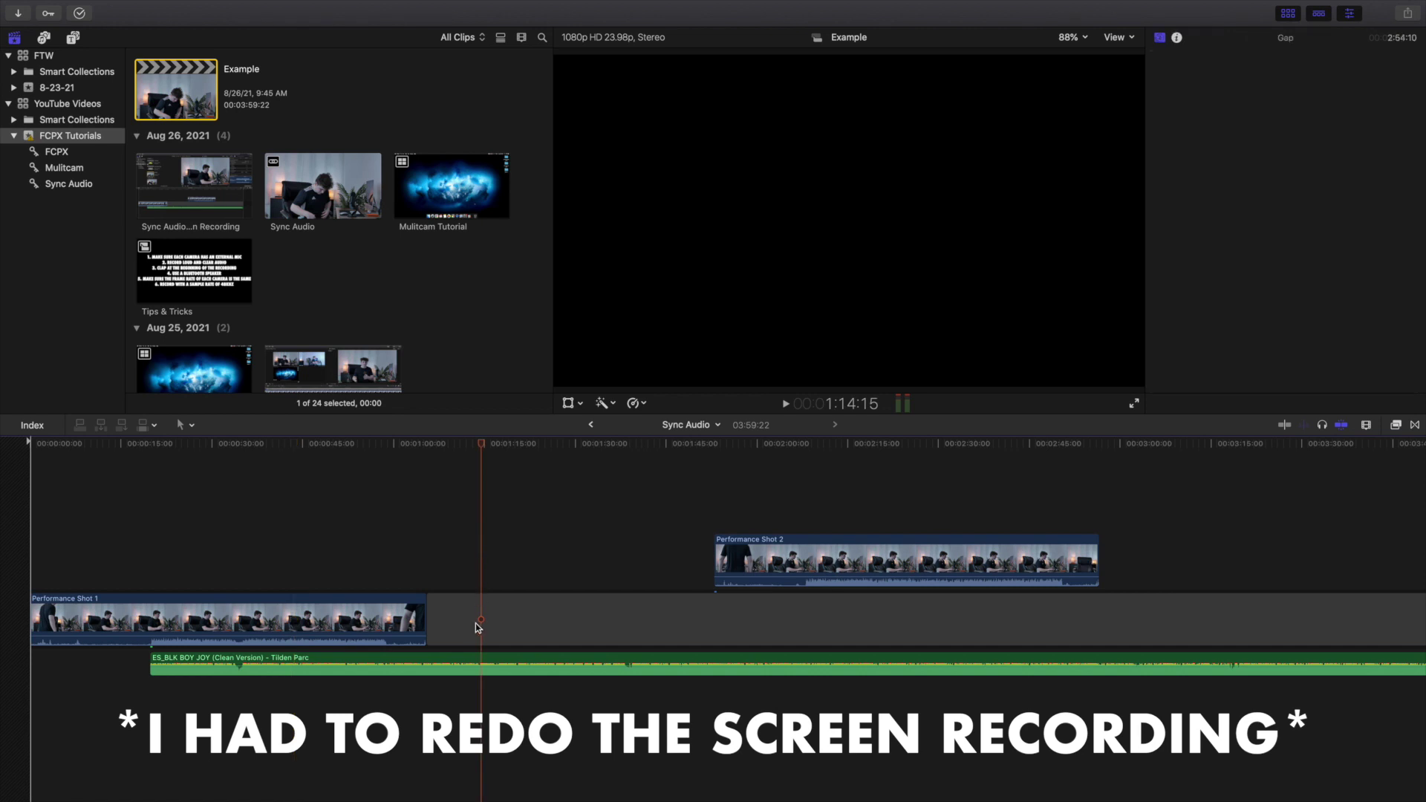
left_click(479, 665, "alt+super")
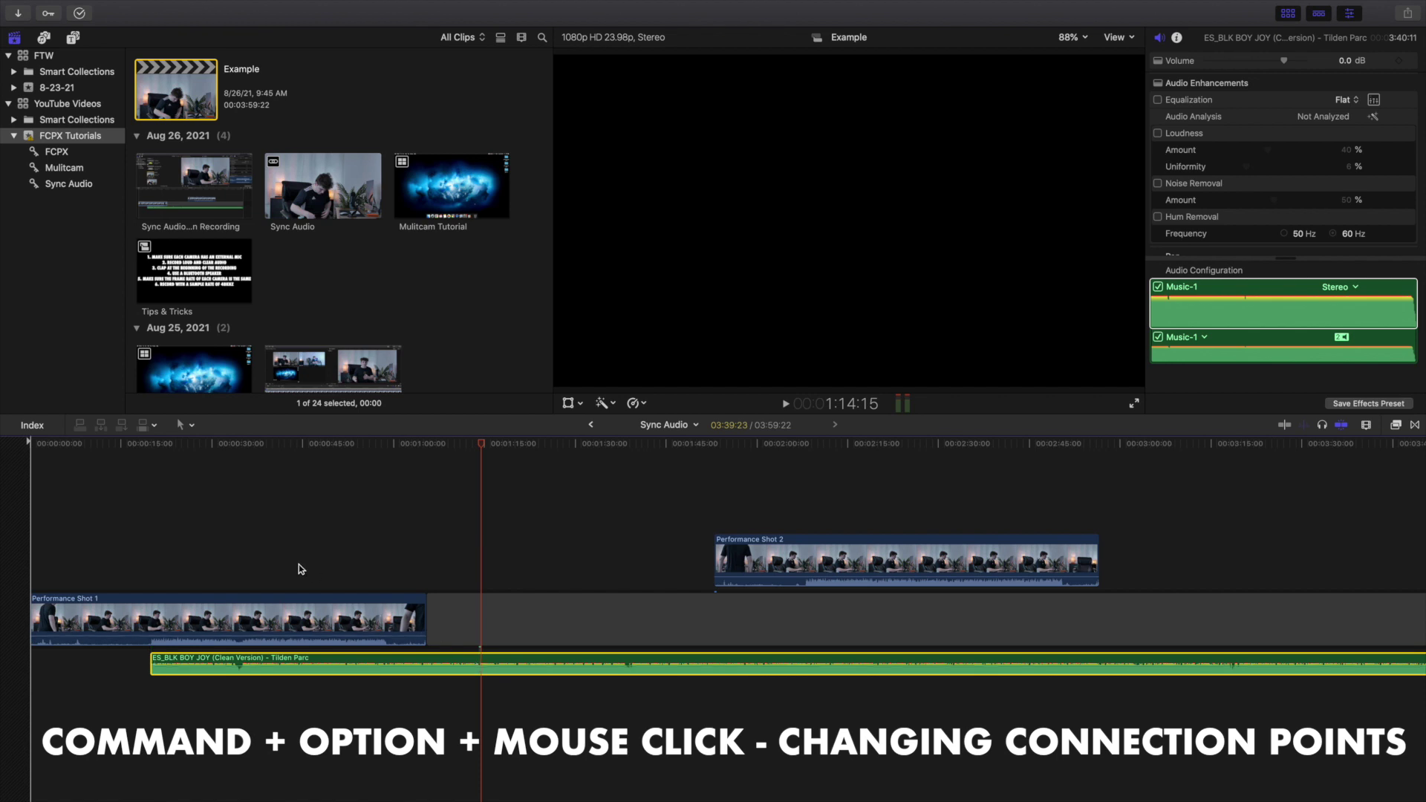
left_click(296, 600)
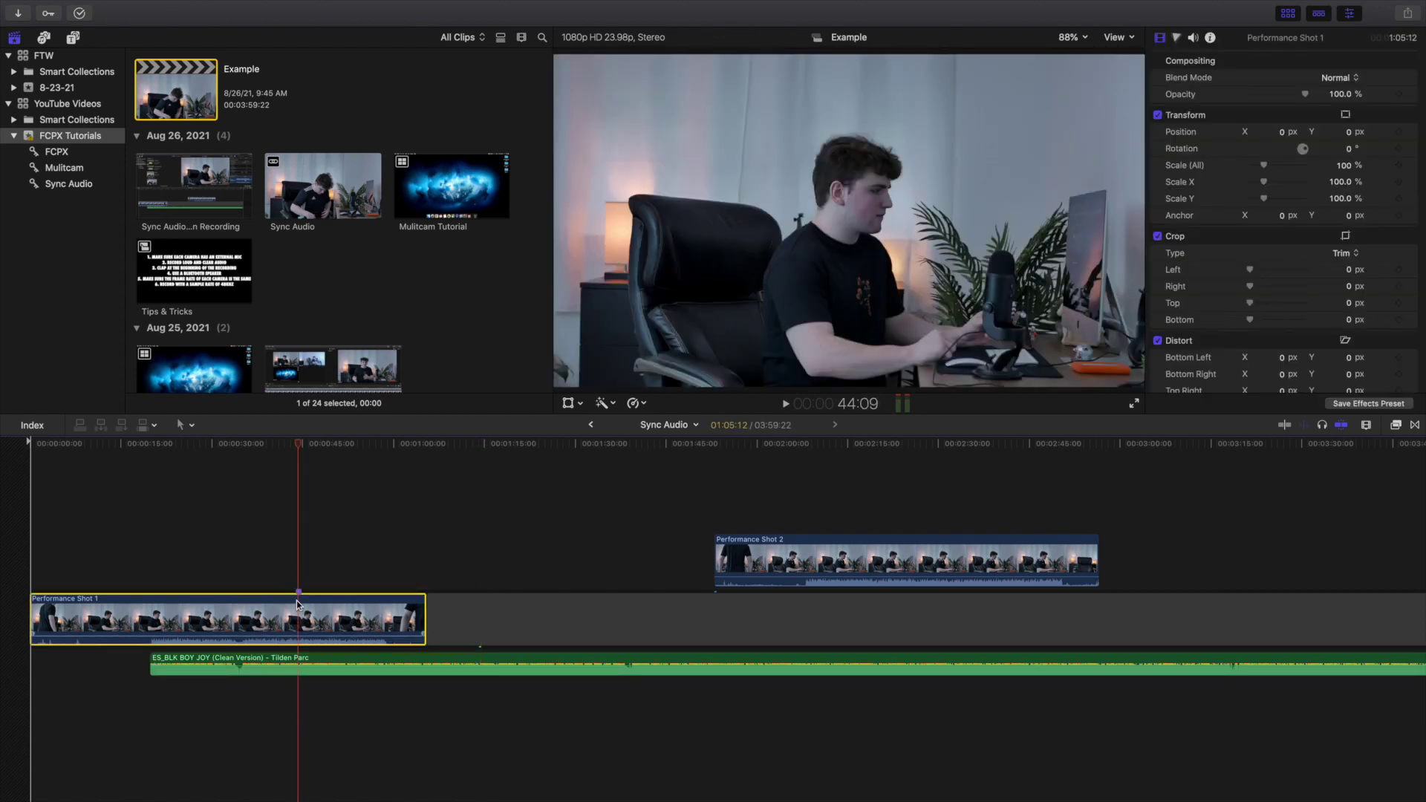
left_click(296, 663)
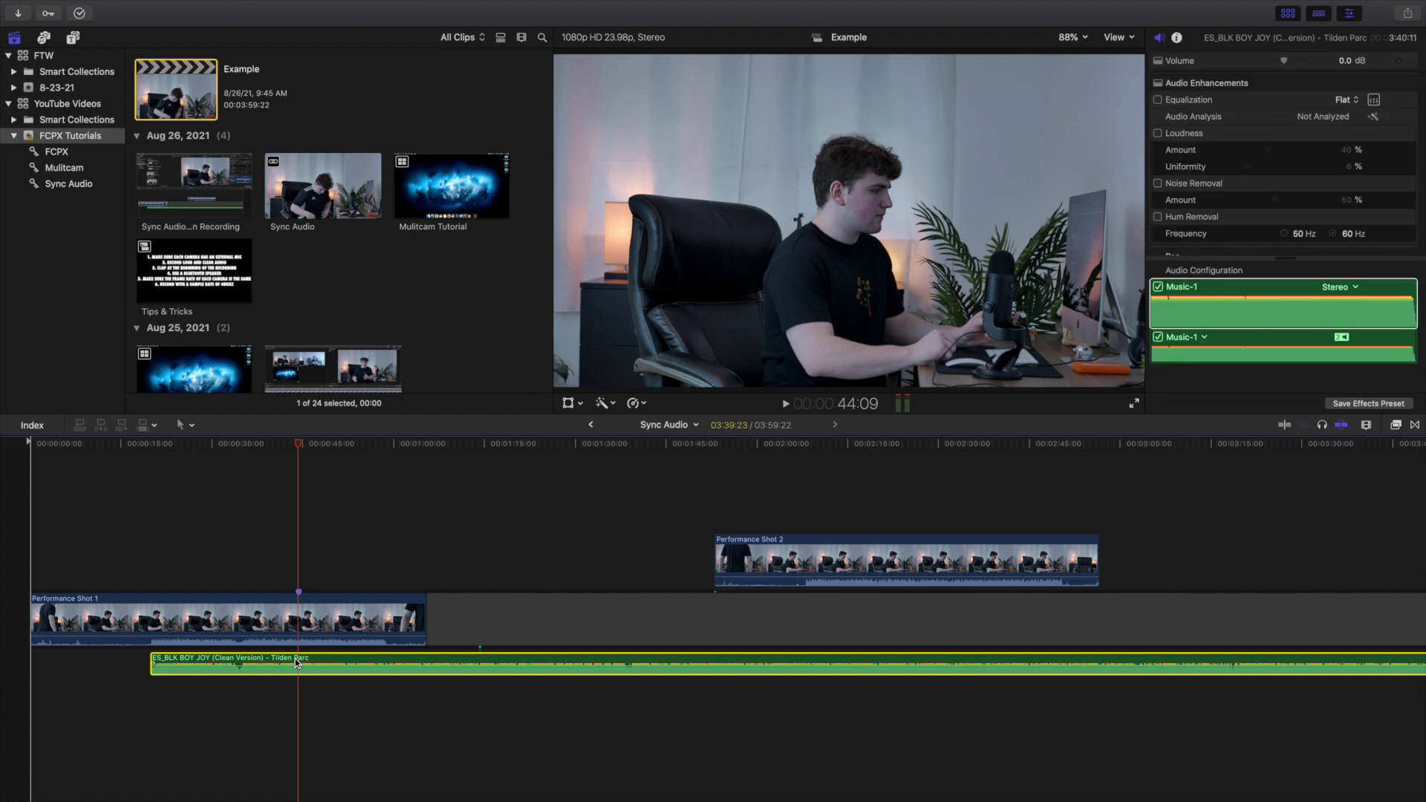
Step: Try extending the start of the gap after Performance Shot 1 so the music and Performance Shot 2 shift, and undo it
left_click_drag(424, 623, 158, 622)
scroll(212, 624, "left", 3)
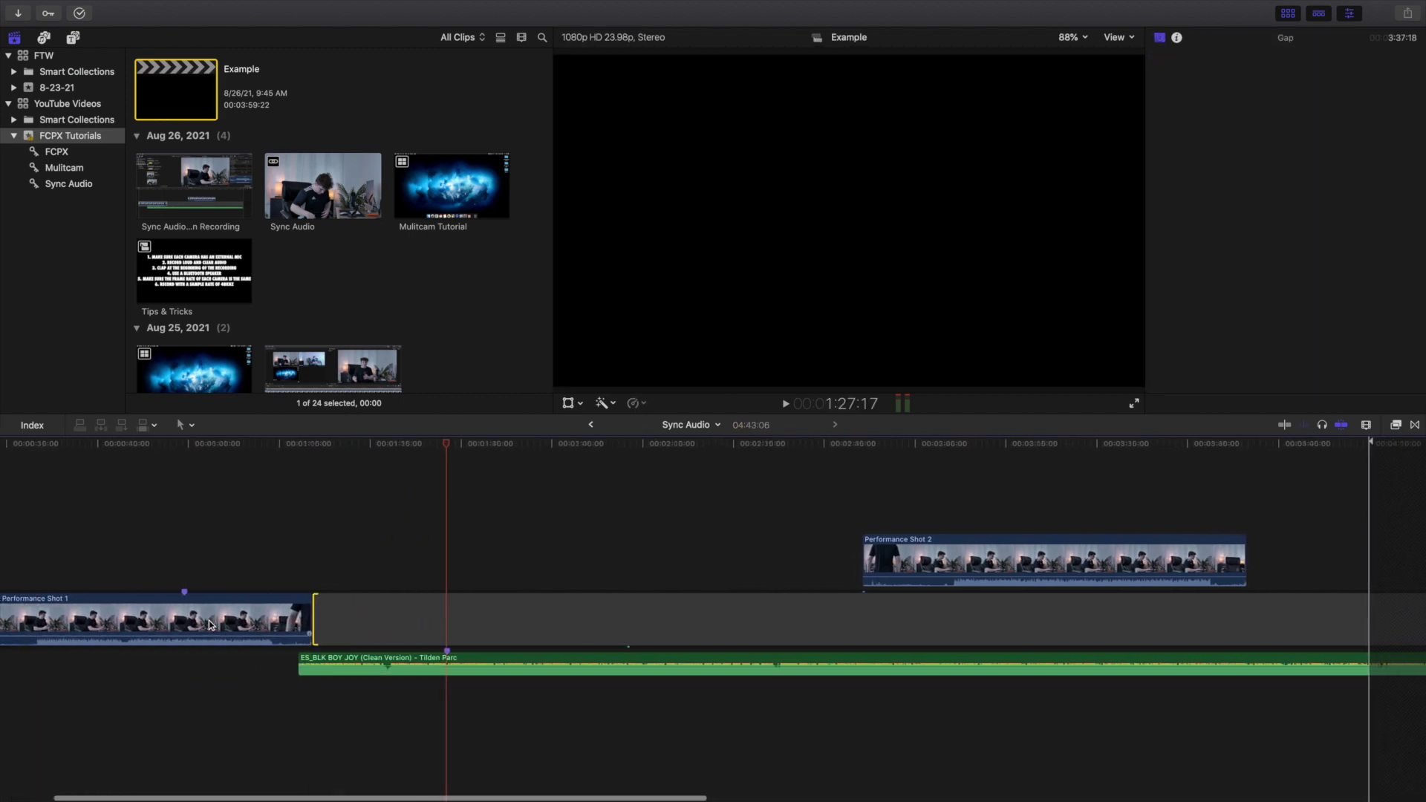
Step: Lift Performance Shot 1 out of the primary storyline and connect it above the gap, starting level with the music track
left_click_drag(429, 622, 340, 576)
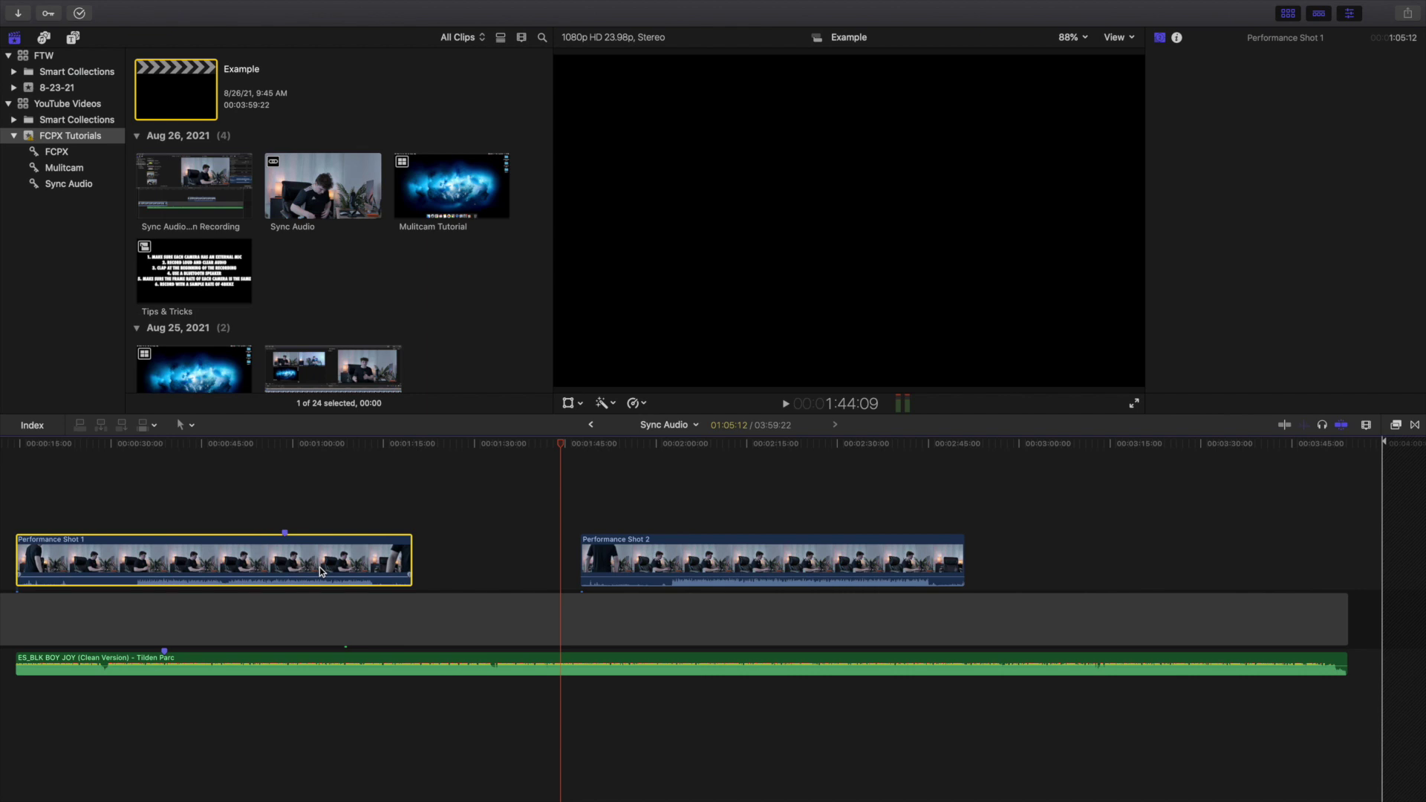
scroll(331, 573, "left", 3)
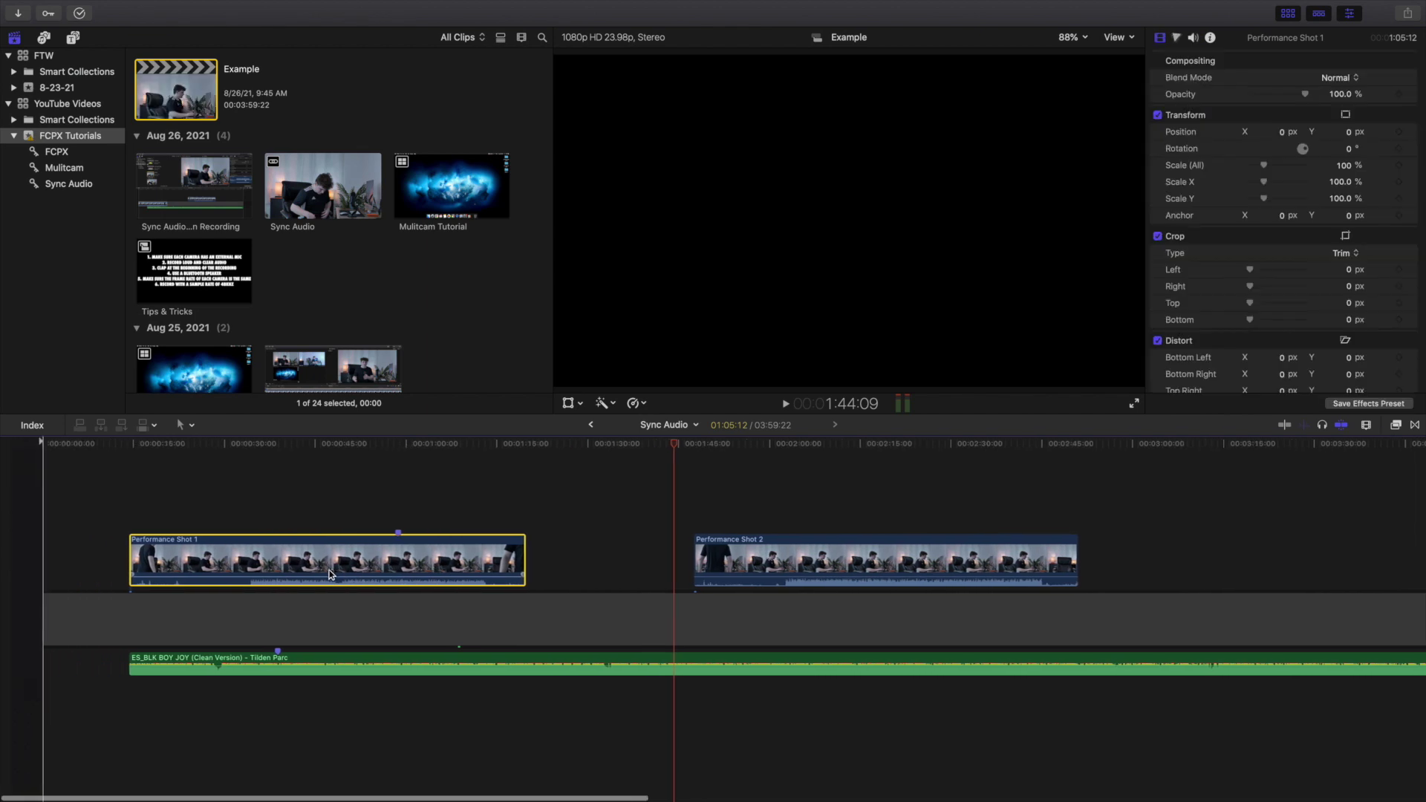
Step: Extend the gap's start to make the timeline 4:16:03 long, and align Performance Shot 1's marker with the music marker at 1:00:14
left_click(28, 616)
scroll(45, 615, "left", 3)
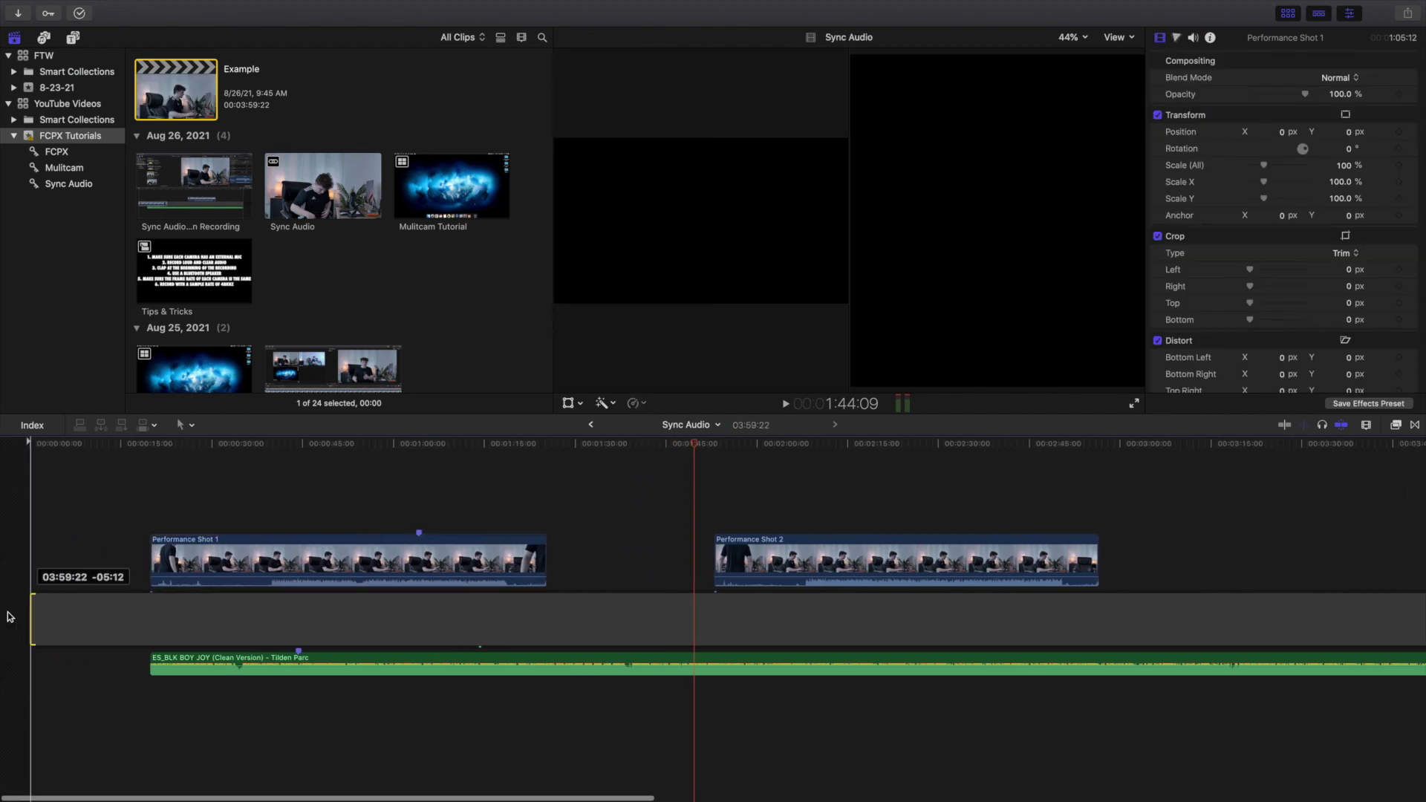
left_click_drag(56, 612, 30, 614)
left_click_drag(501, 570, 384, 569)
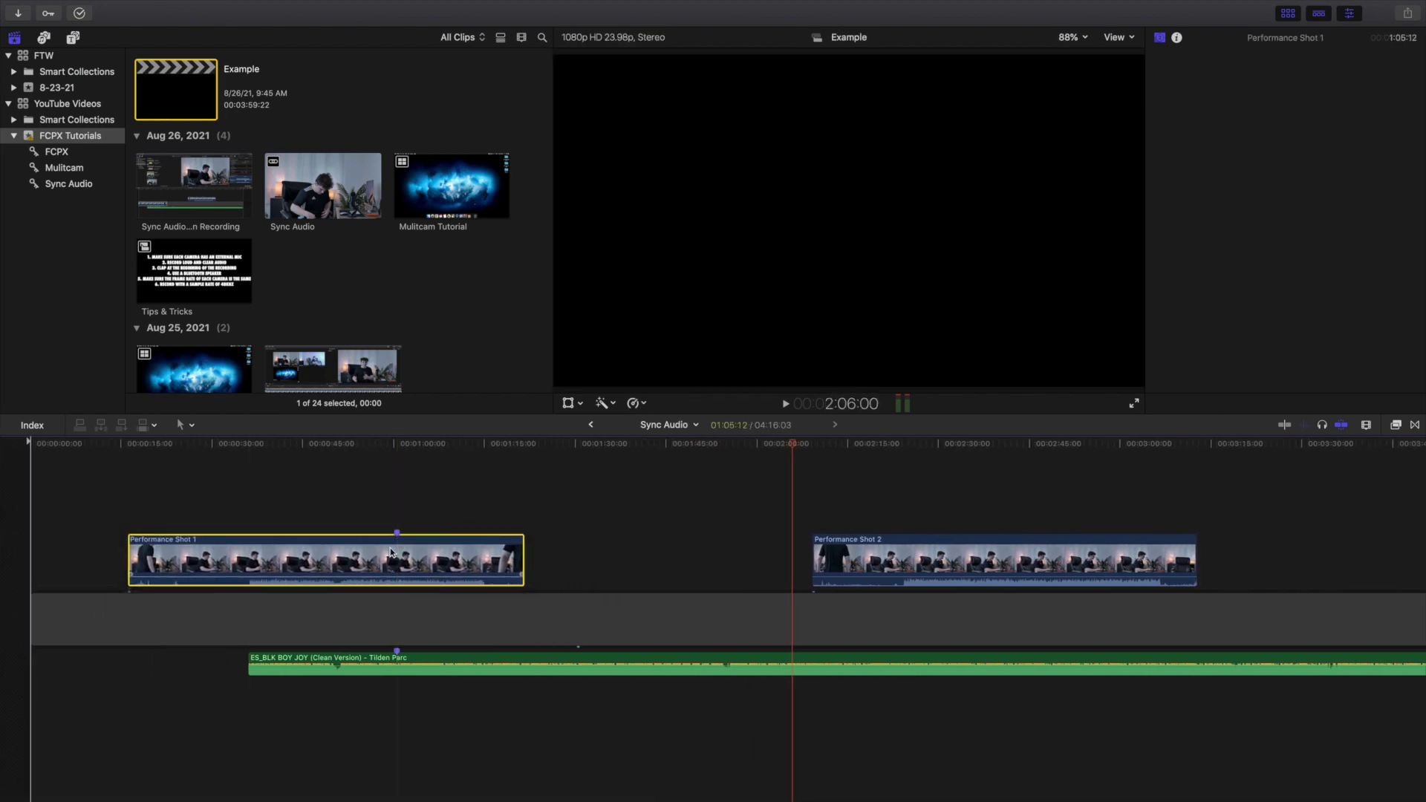
left_click(398, 519)
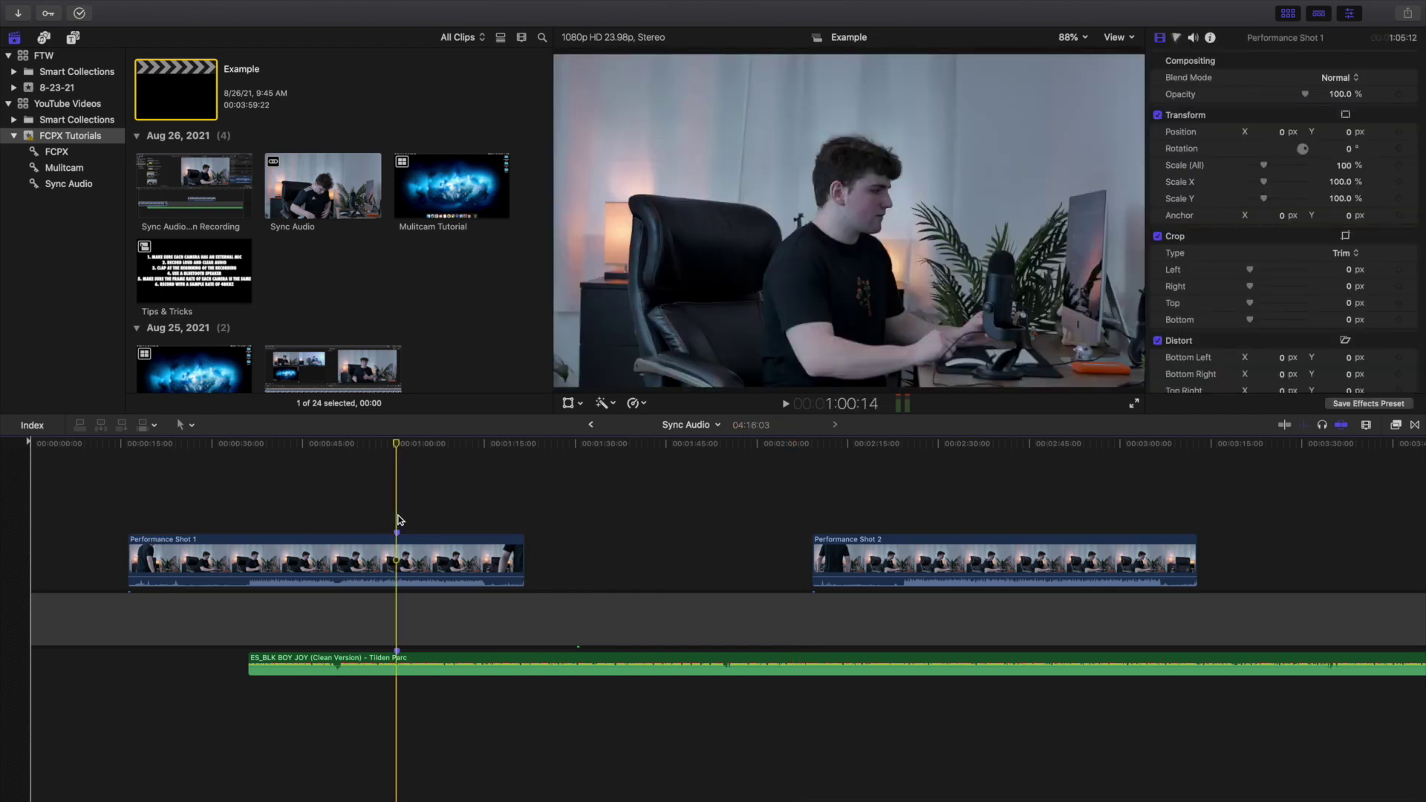
Step: Cut Performance Shot 1 at 53:11 and 57:14 to isolate the short segment before its marker
left_click(354, 520)
left_click(355, 565)
key("super+b")
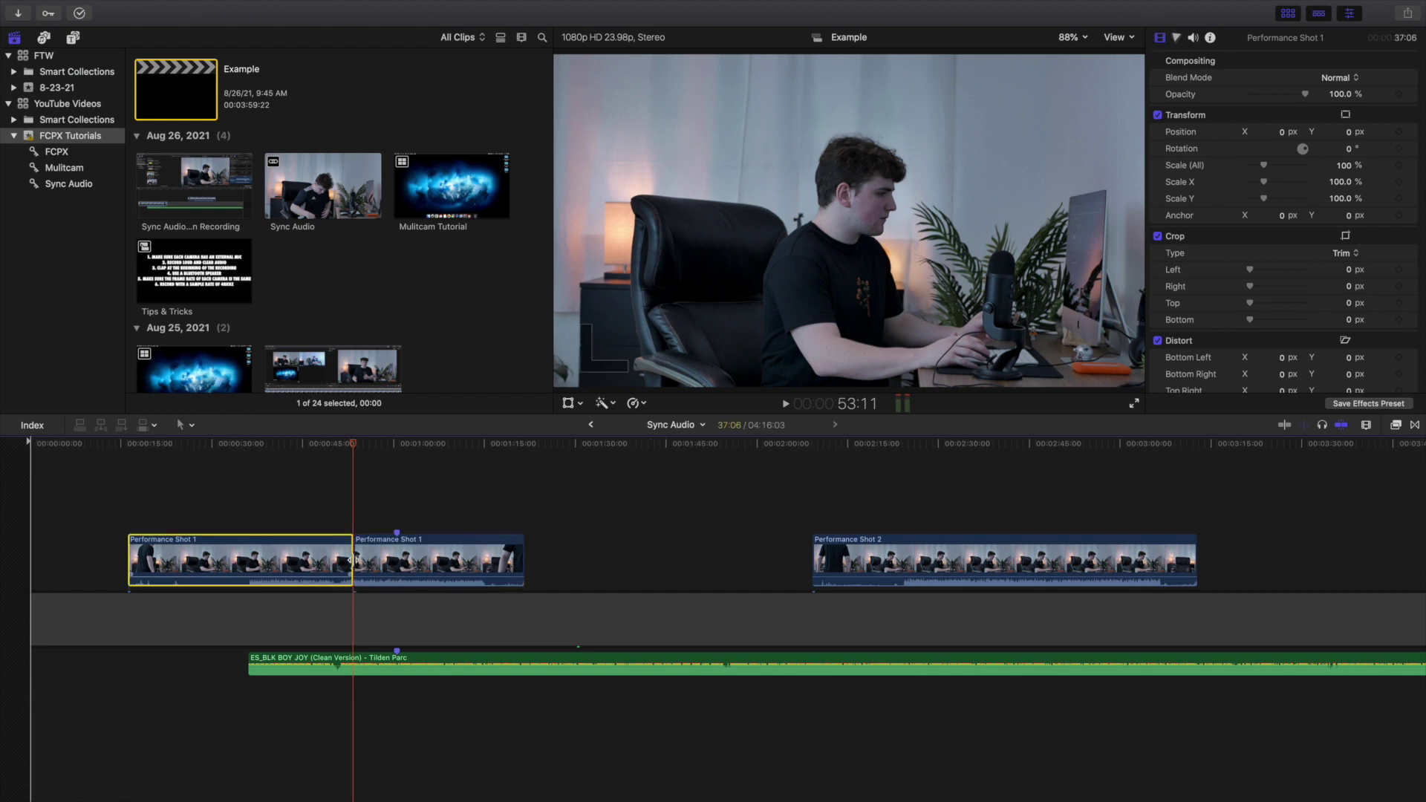
left_click(382, 525)
left_click(379, 557)
left_click_drag(355, 556, 377, 554)
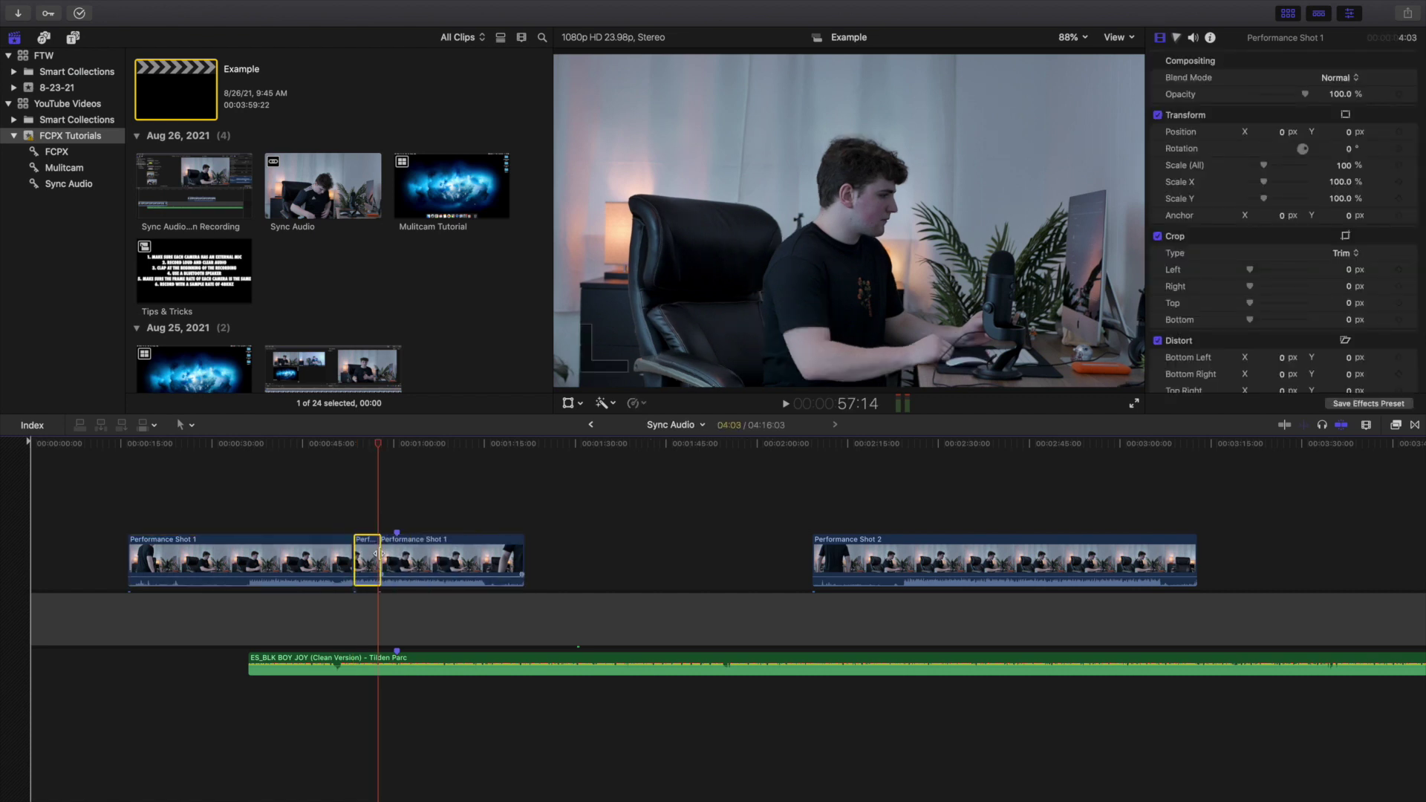
Step: Return from the Sync Audio clip to the empty Example project and bring up the Aug 24 camera clips
left_click(378, 554)
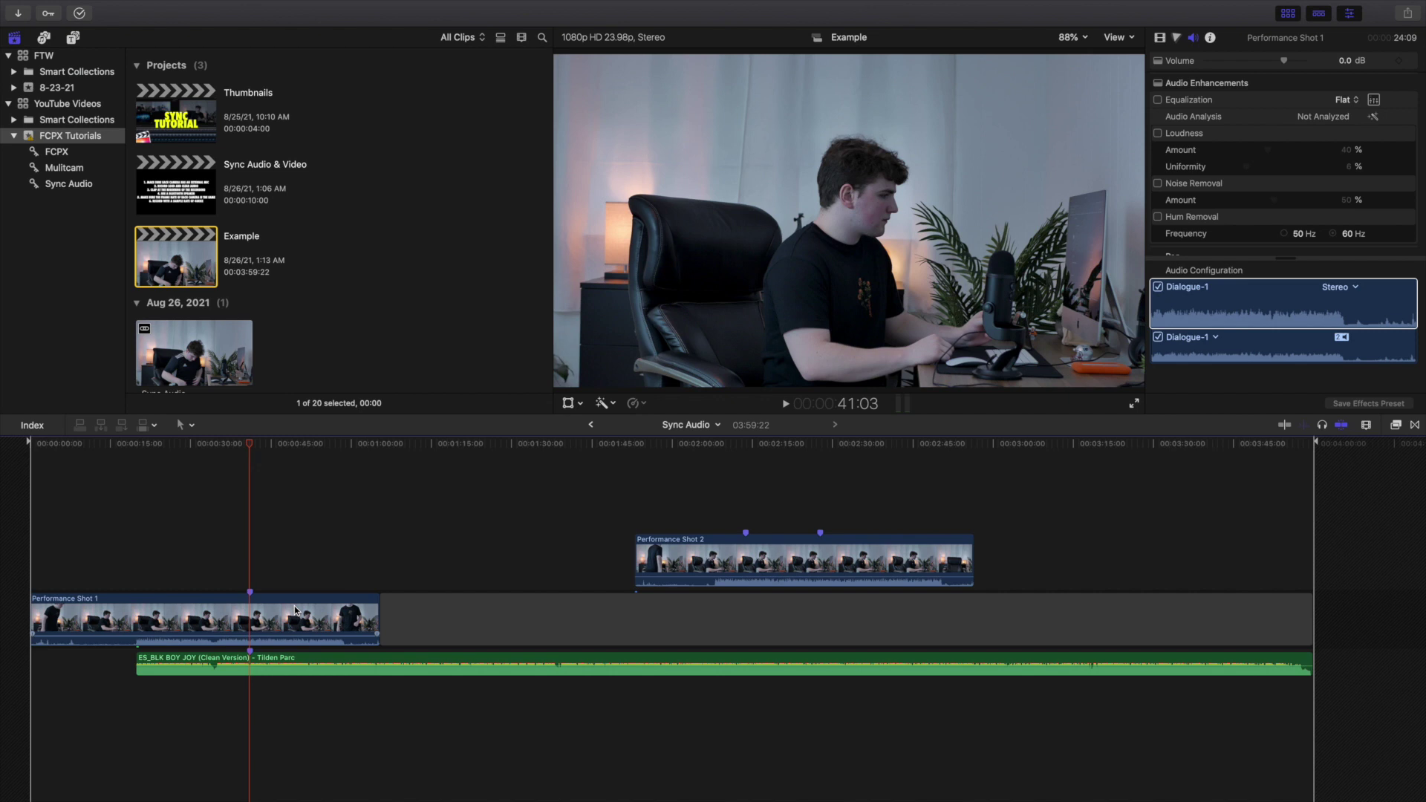
key("super+bracketleft")
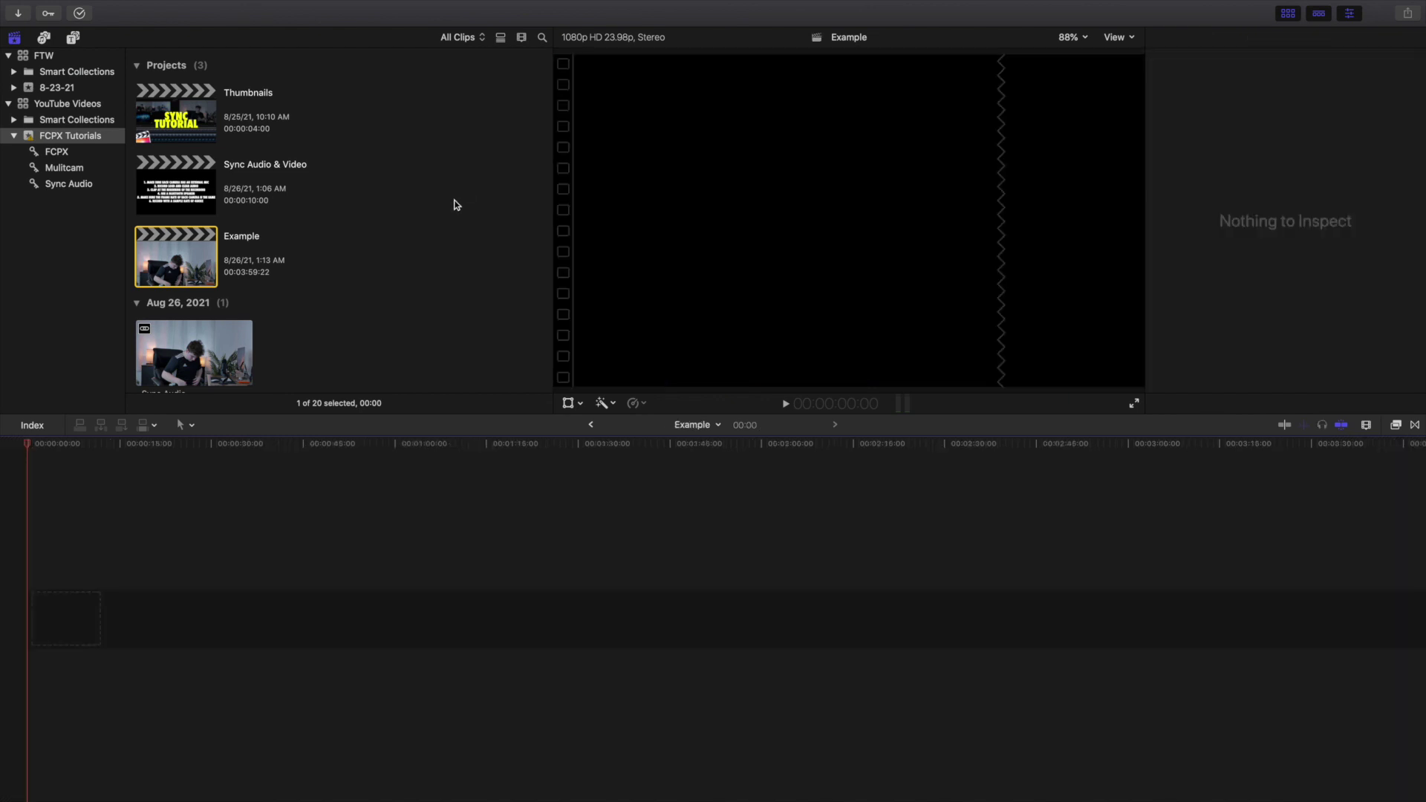
scroll(455, 214, "down", 3)
scroll(456, 219, "down", 5)
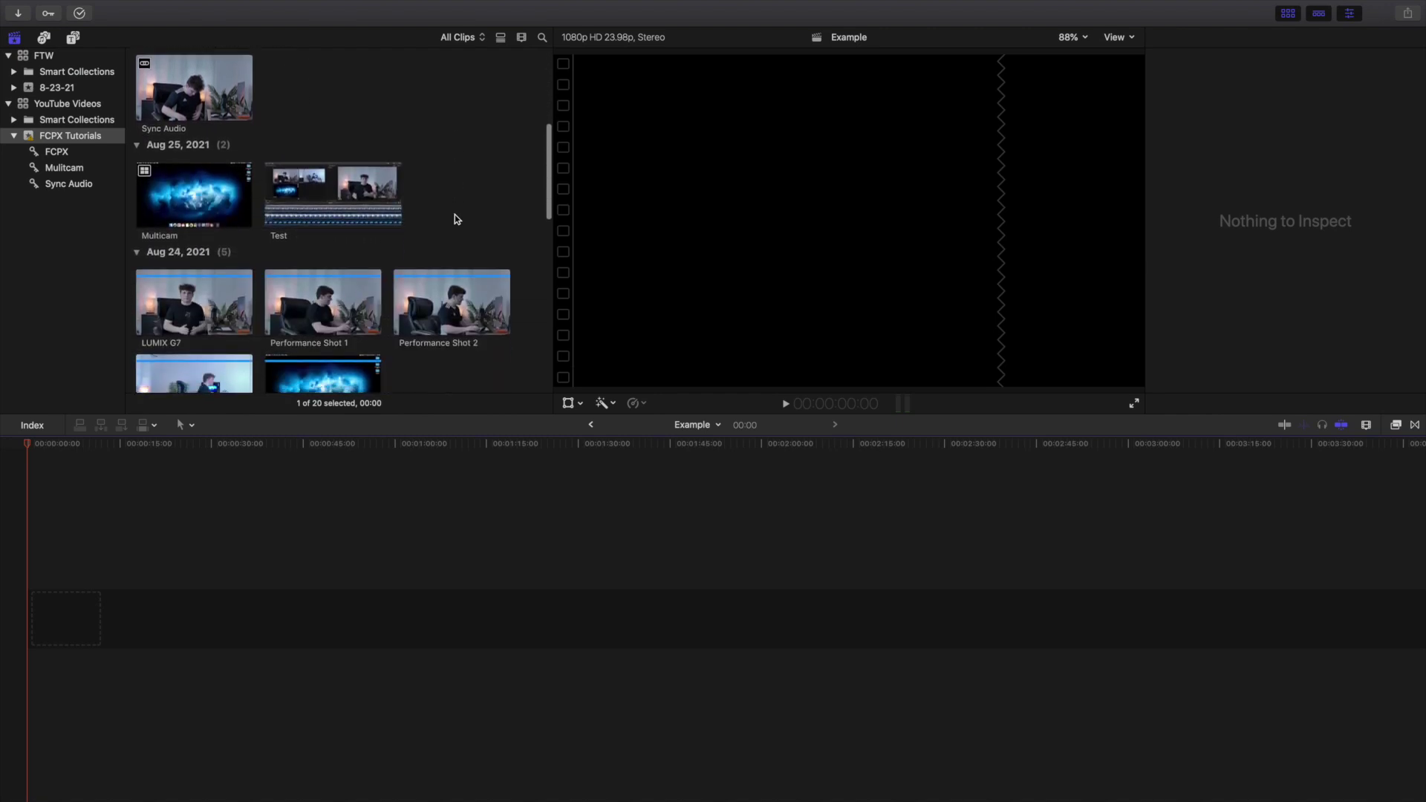
scroll(455, 226, "up", 2)
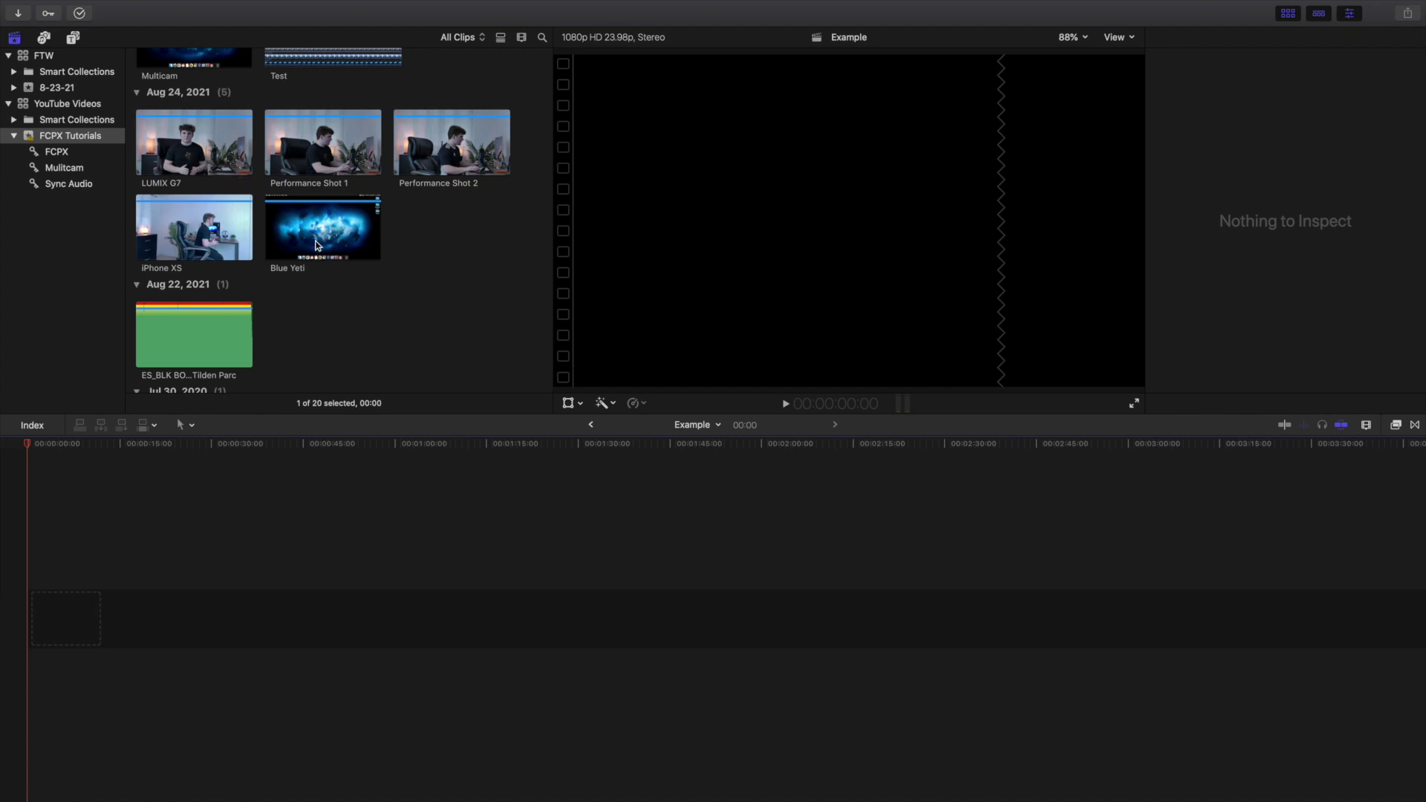
left_click(207, 230)
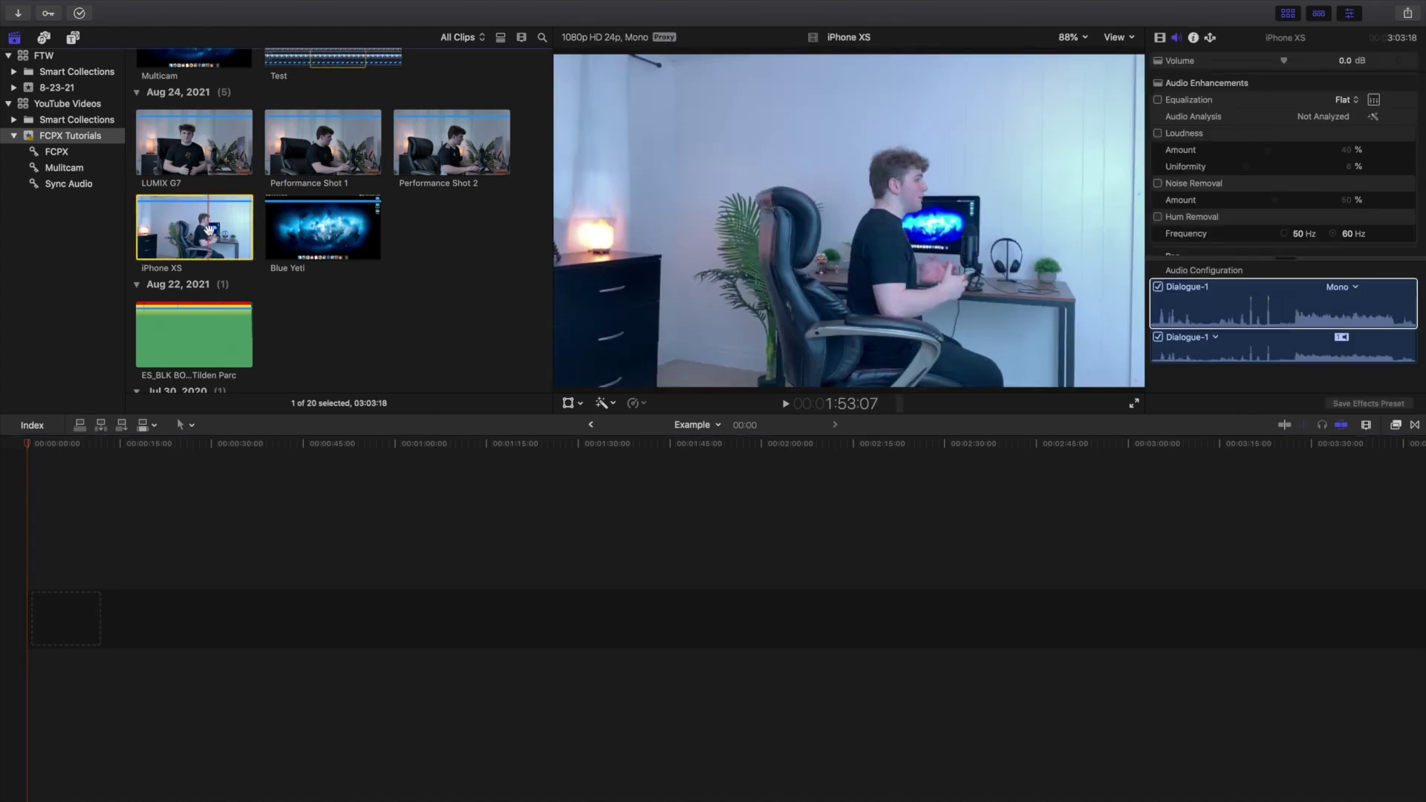
left_click(190, 151, "super")
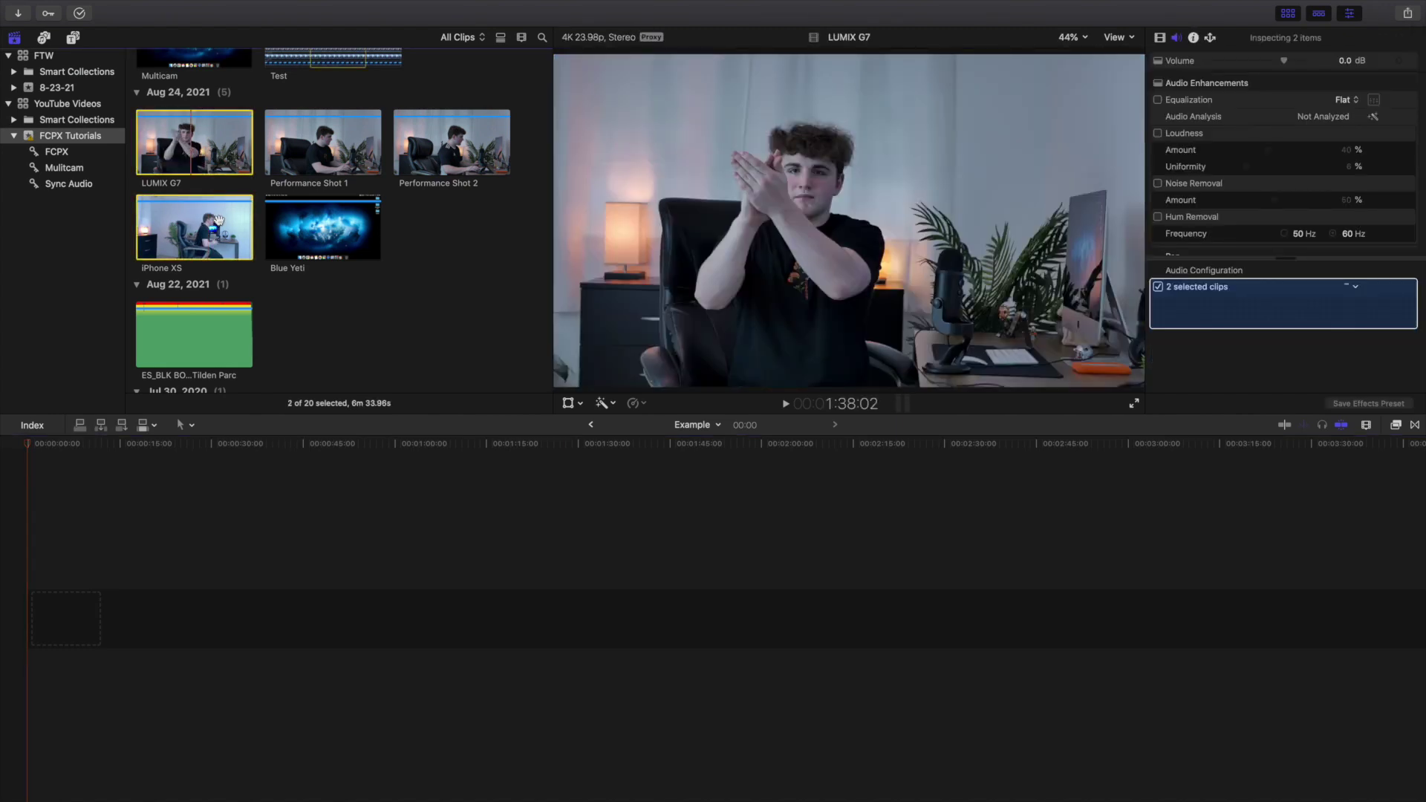
left_click(310, 224, "super")
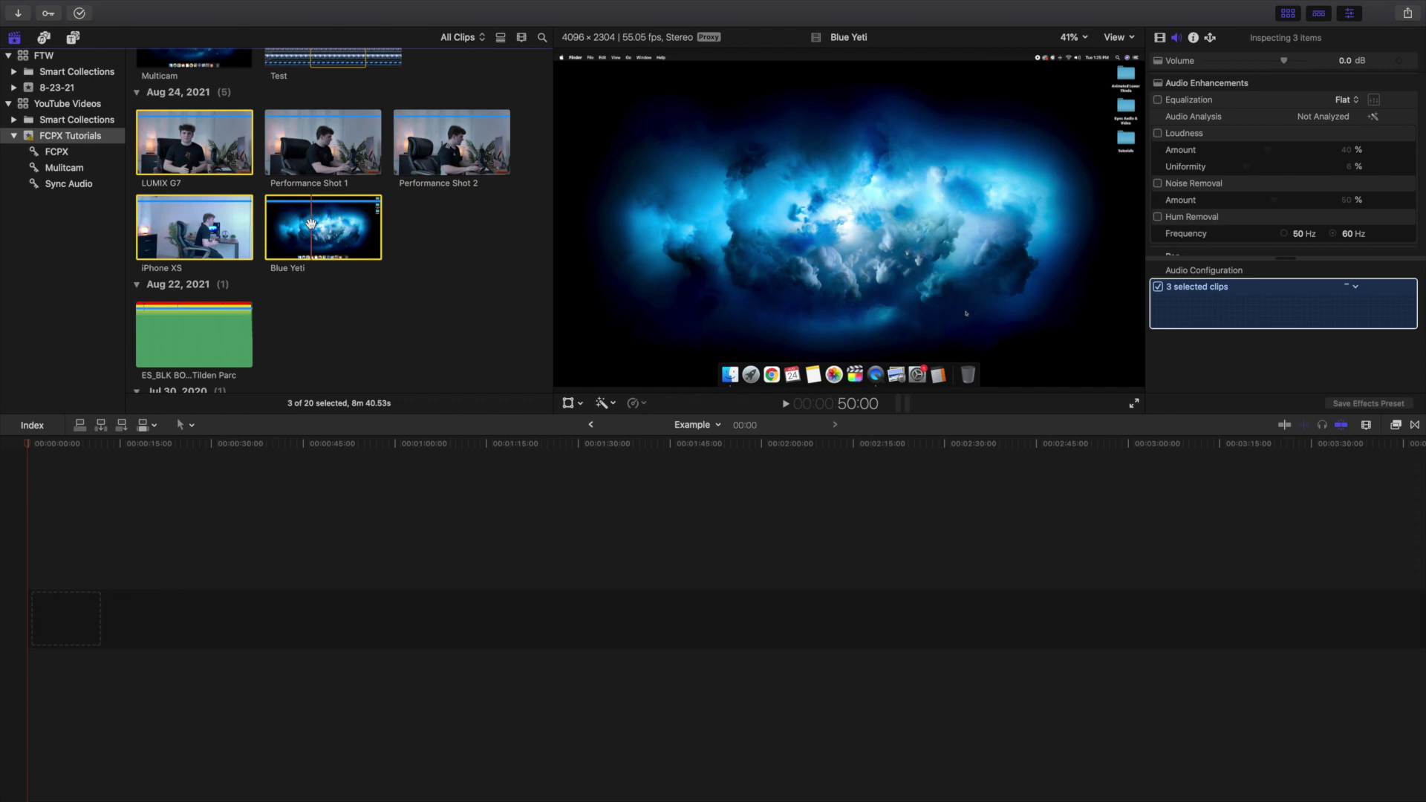
left_click(308, 283)
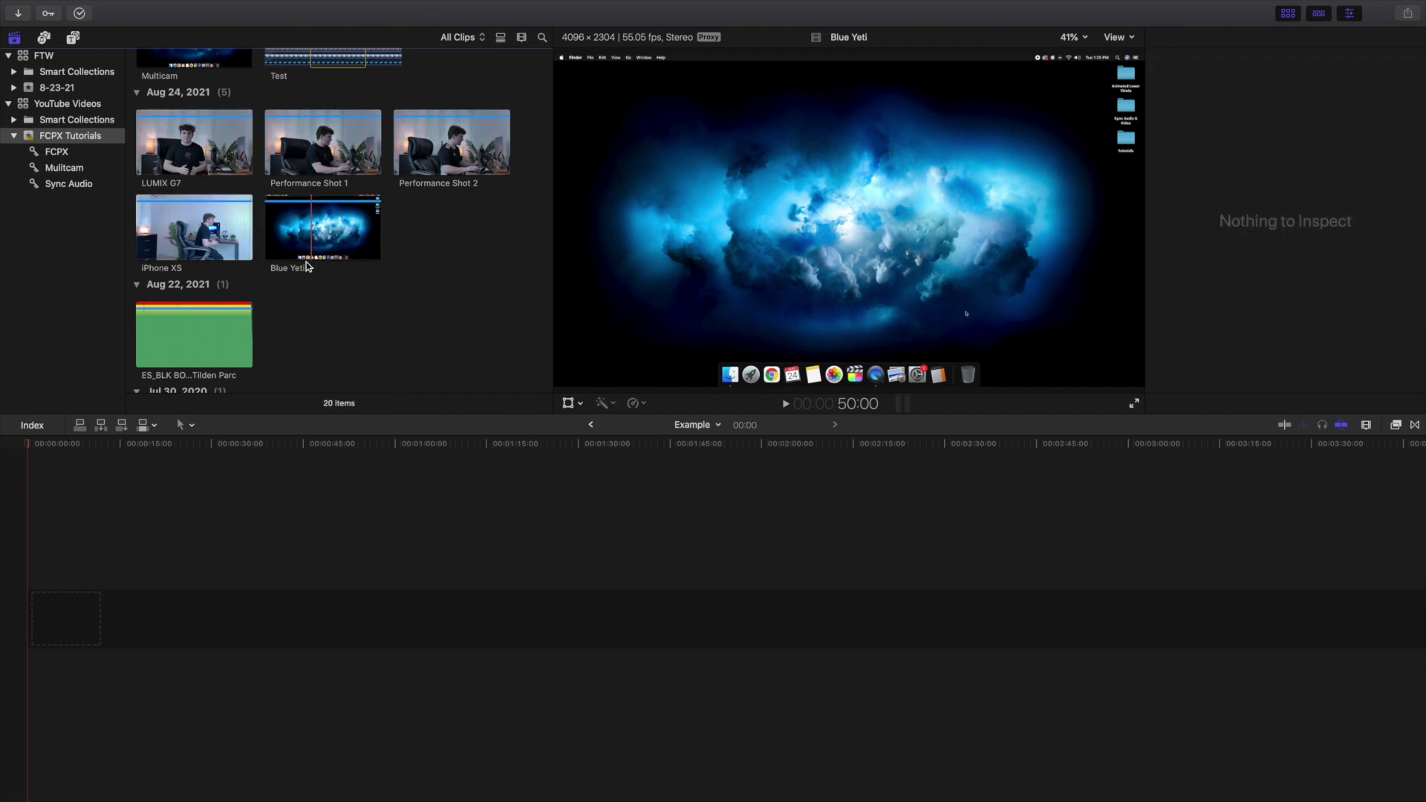
Step: Inspect the Blue Yeti clip's metadata in the Extended view and return to the Basic view
left_click(310, 235)
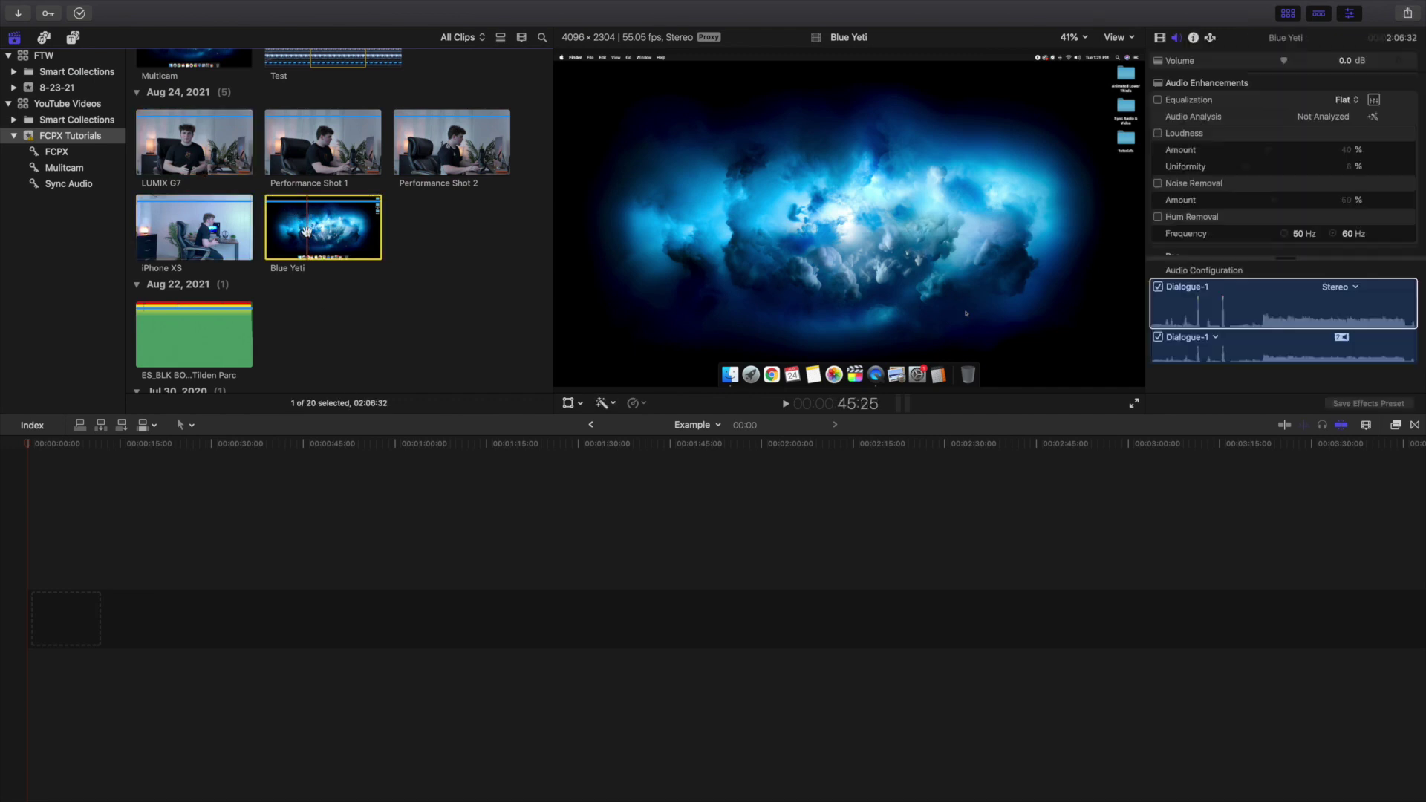
left_click(1192, 37)
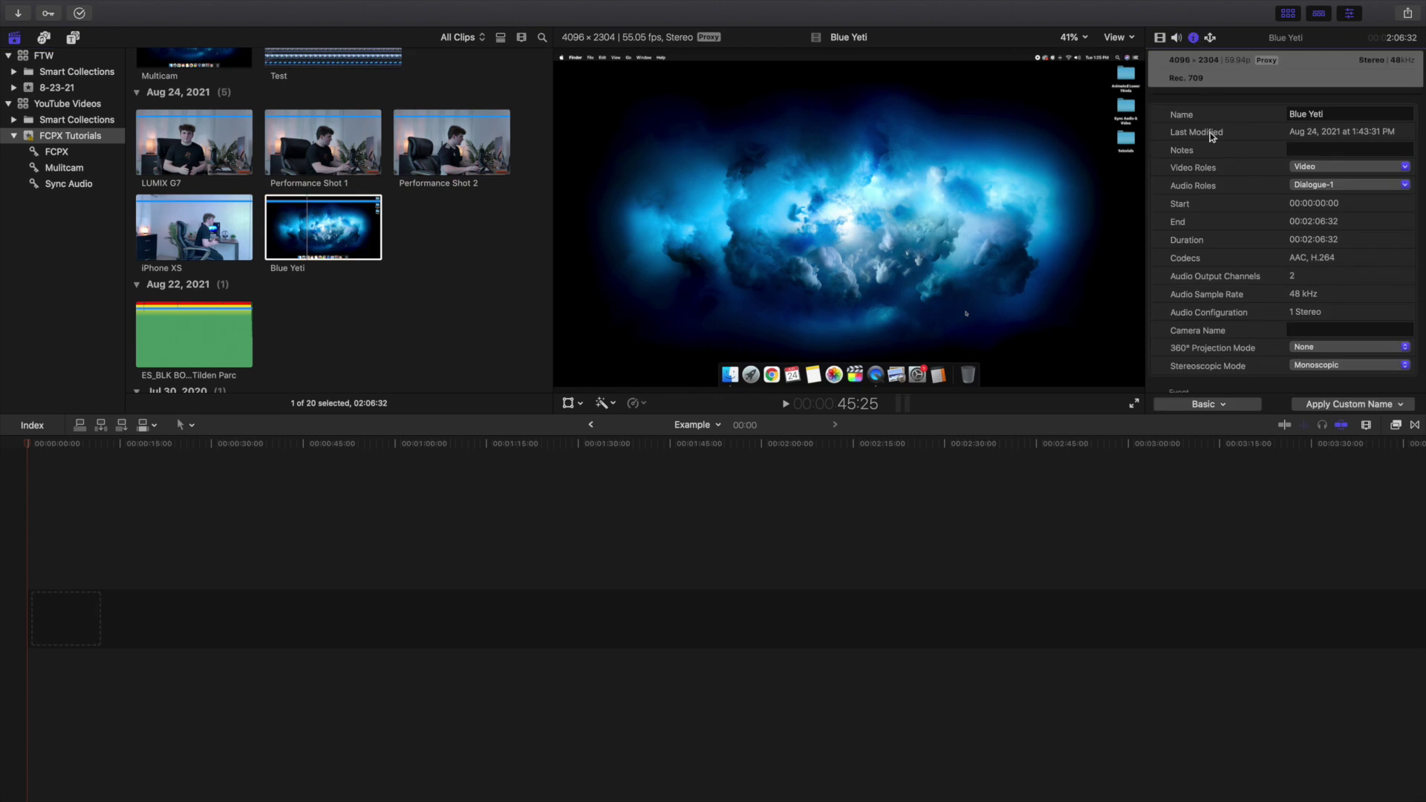
left_click(1218, 405)
left_click(1201, 480)
scroll(1218, 283, "down", 2)
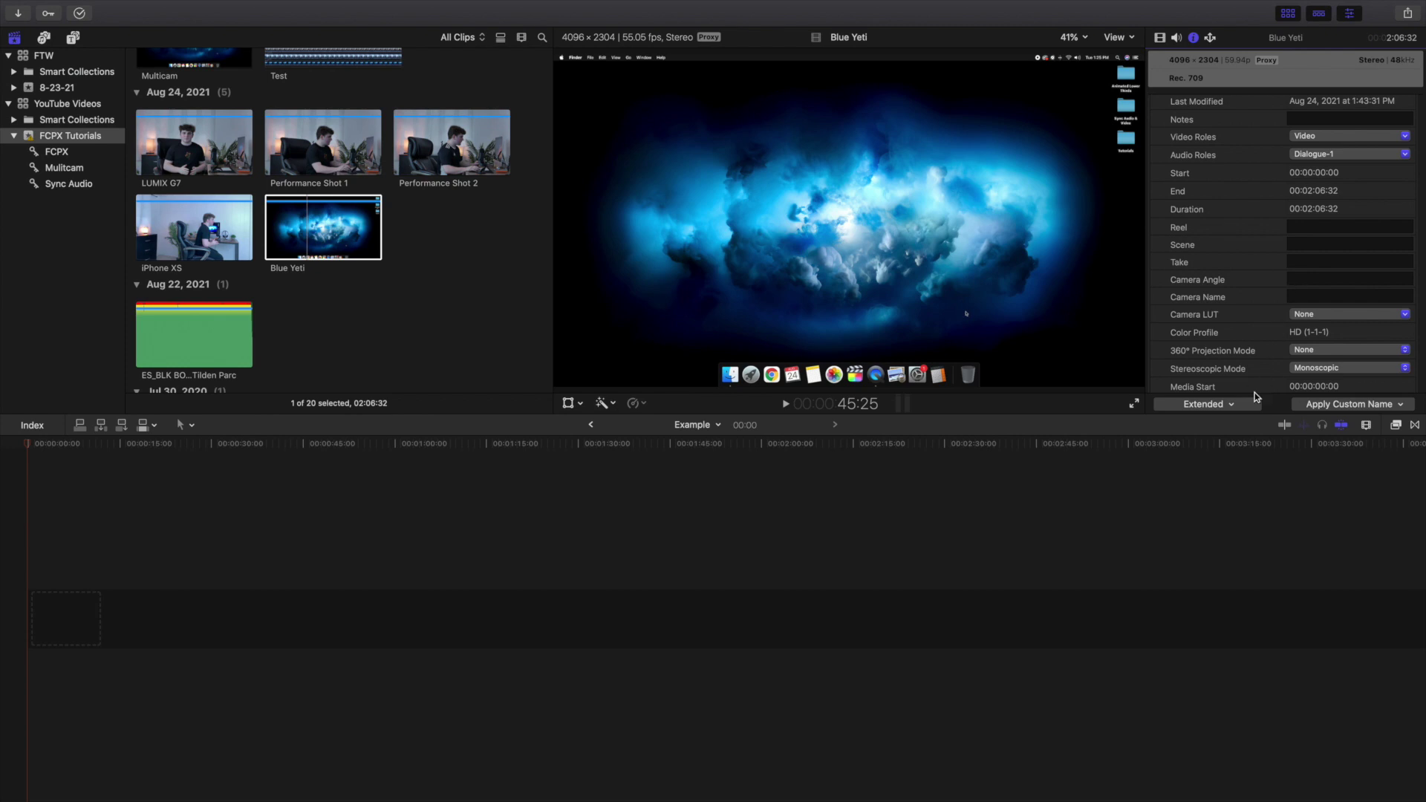
left_click(1231, 405)
left_click(1238, 455)
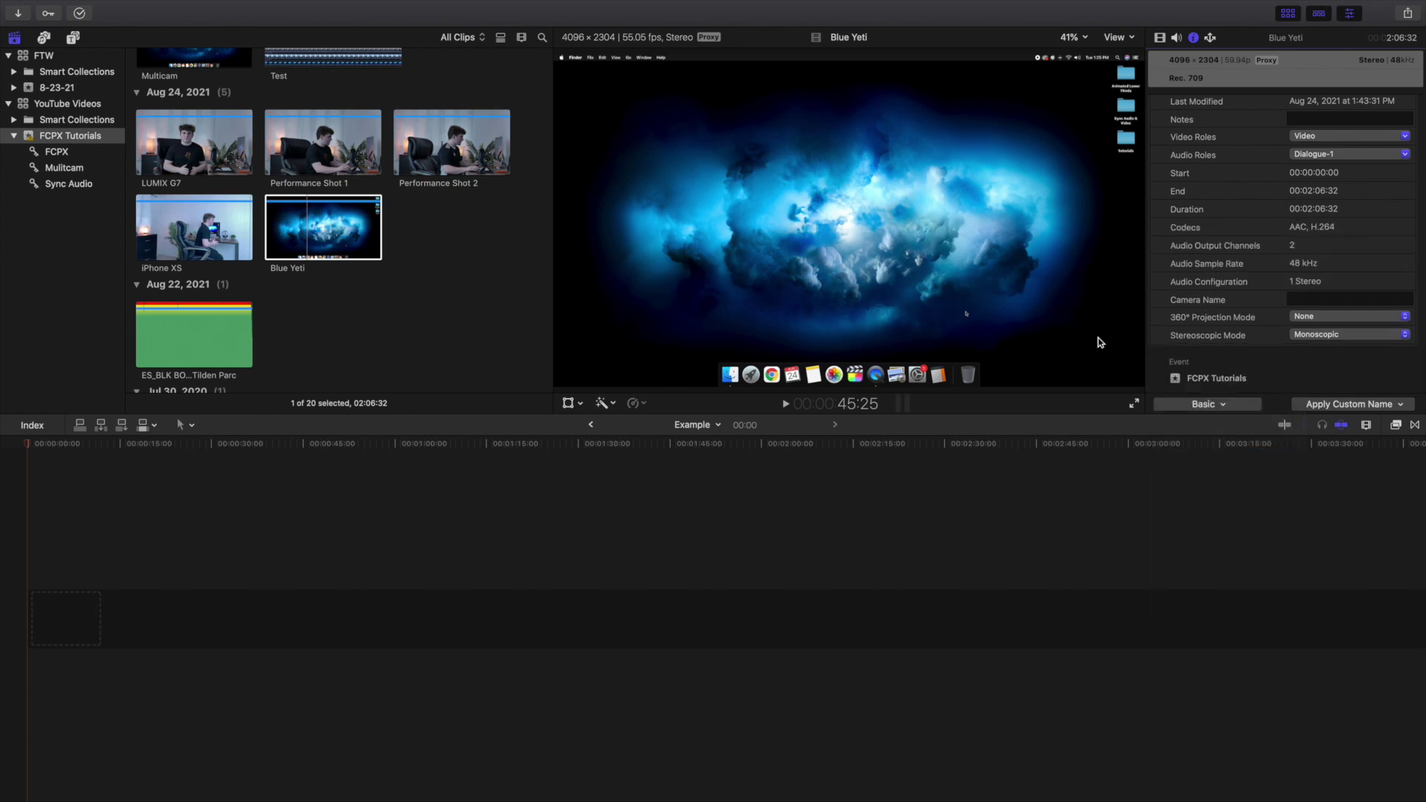
Step: Create a multicam clip named Mulitcam Tutorial from LUMIX G7, iPhone XS and Blue Yeti, using the 1080p HD video format
left_click(386, 272)
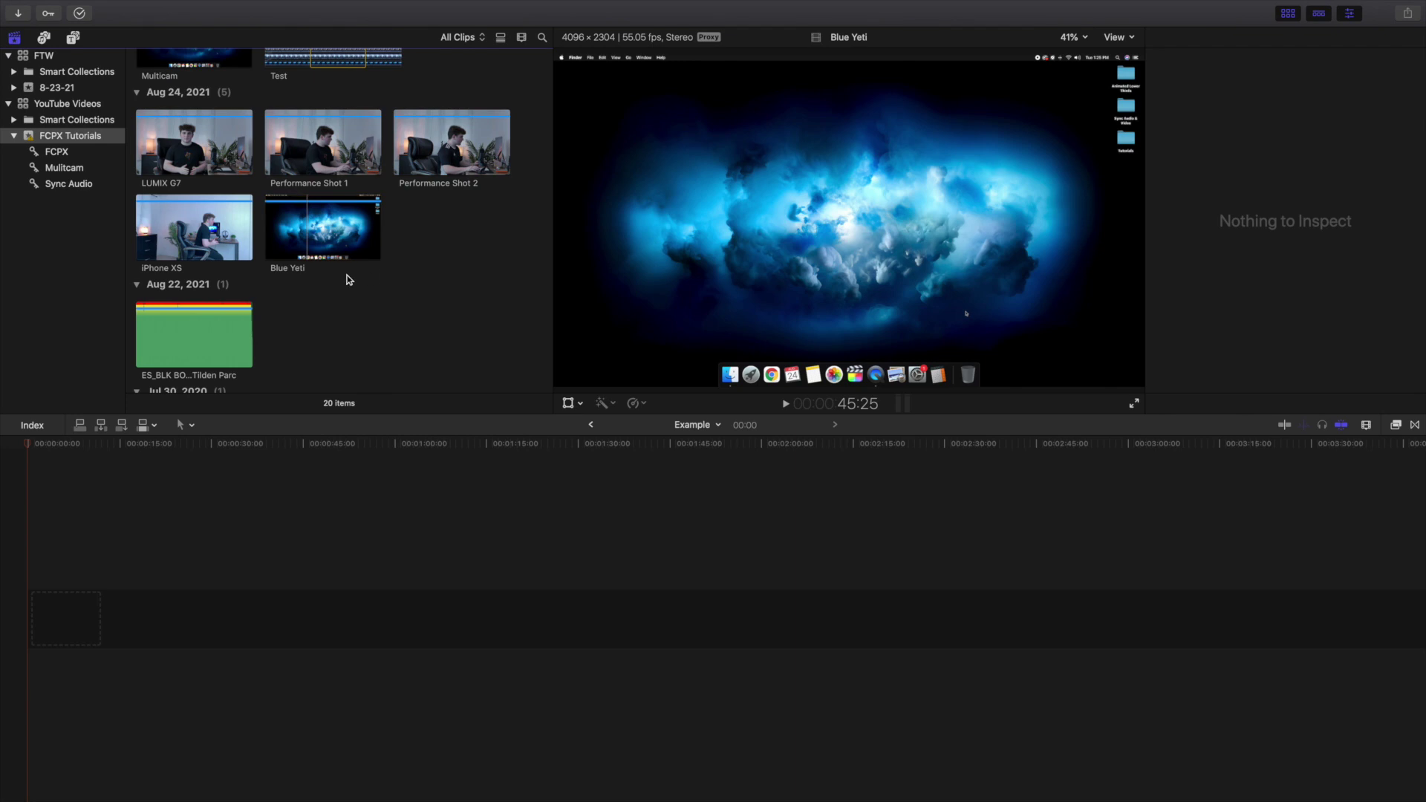
left_click(199, 152)
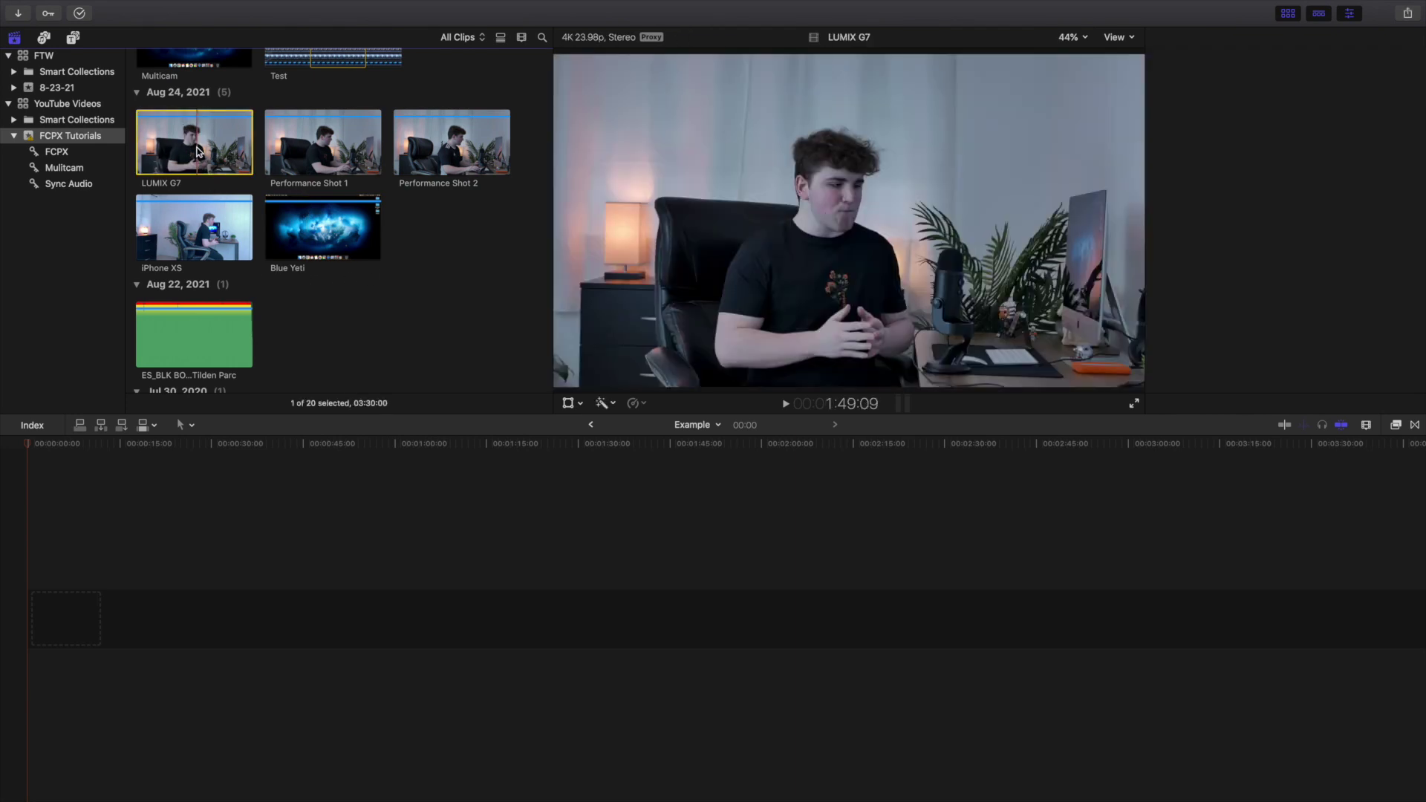
left_click(190, 227, "super")
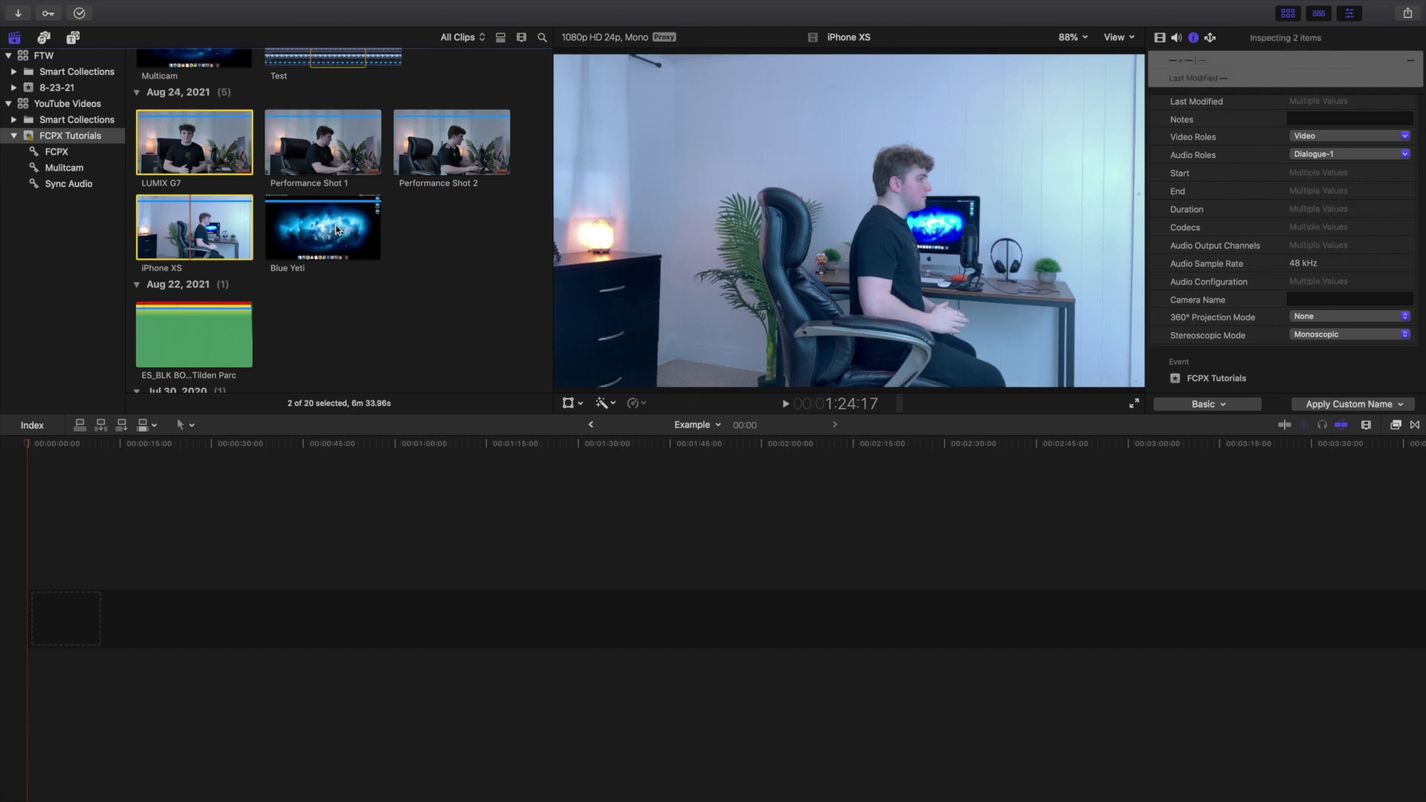
left_click(335, 225, "super")
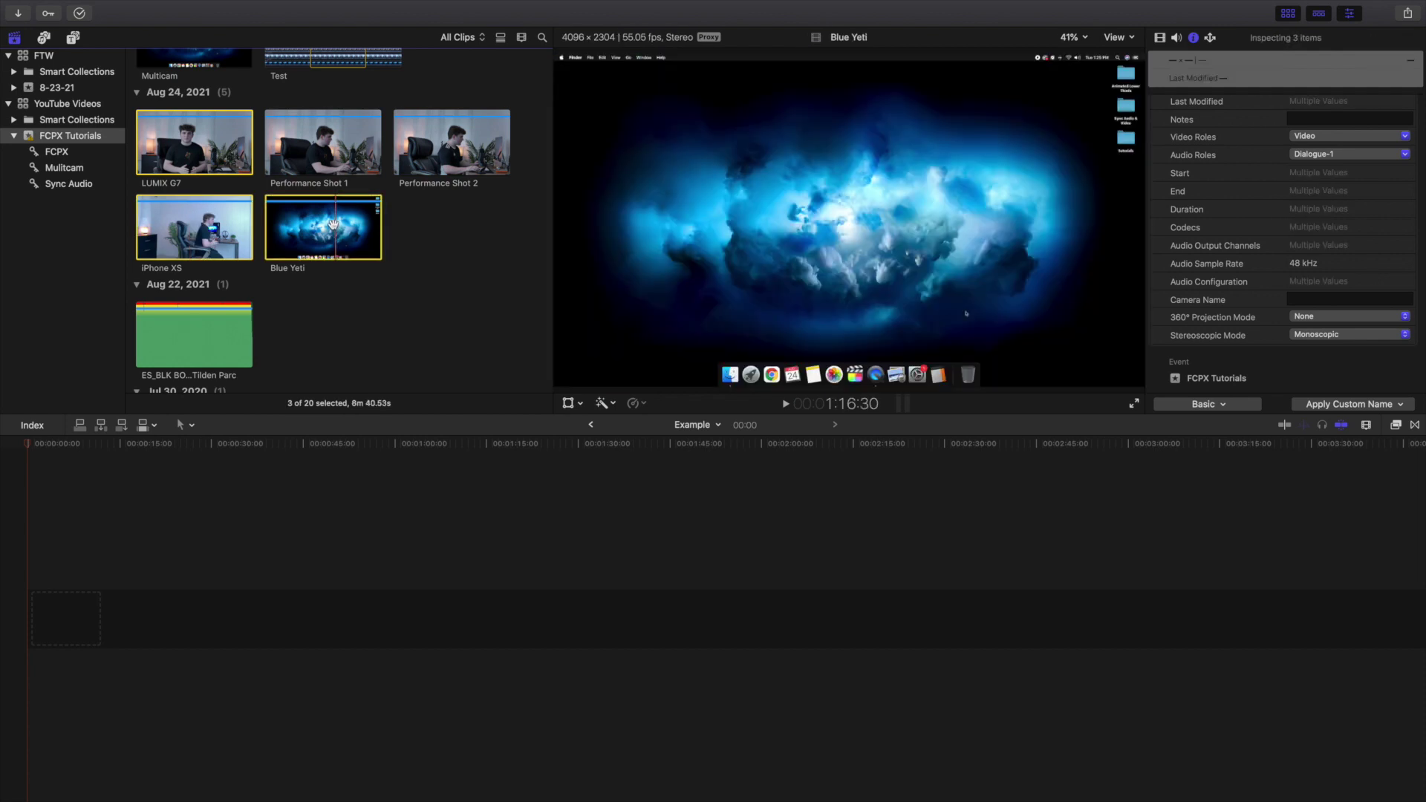
right_click(334, 226)
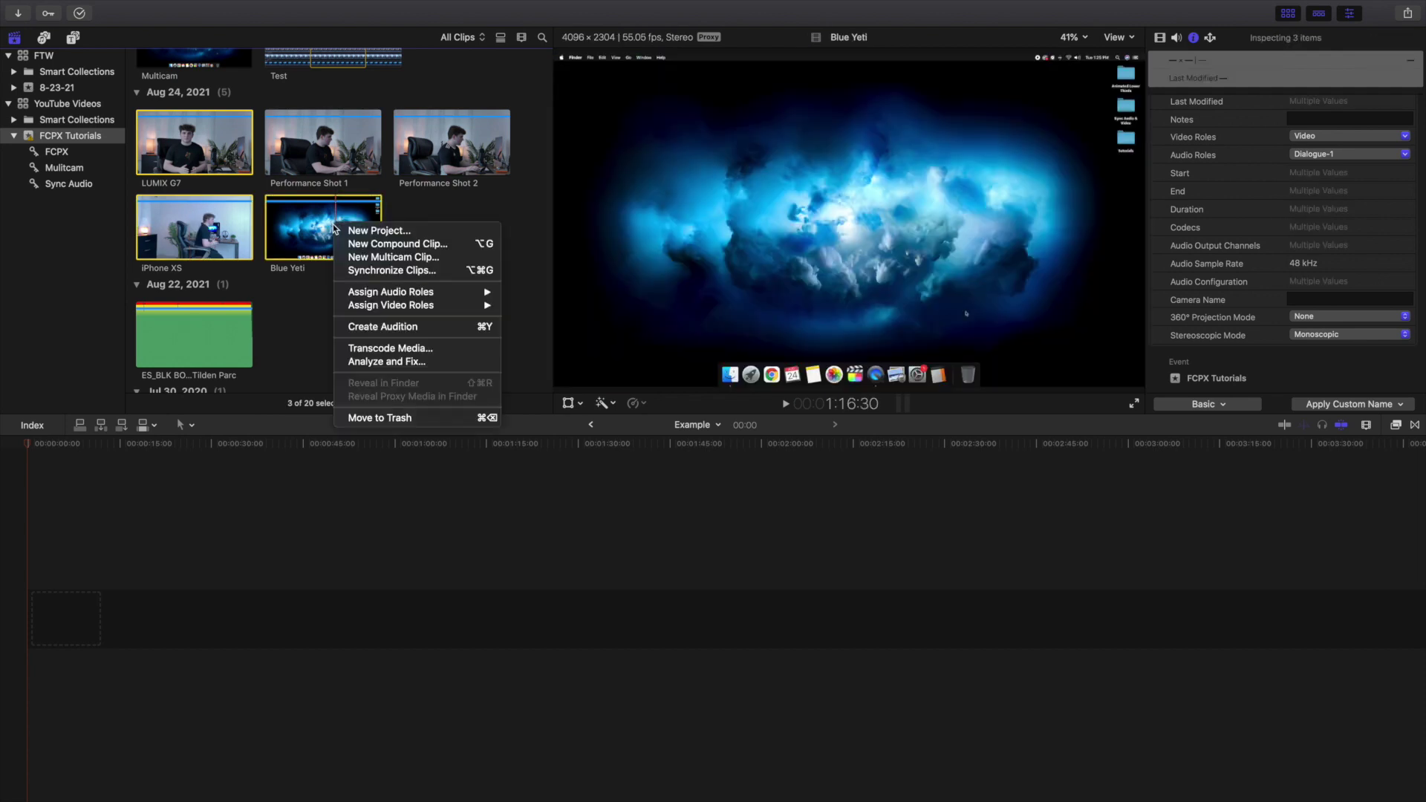
left_click(364, 258)
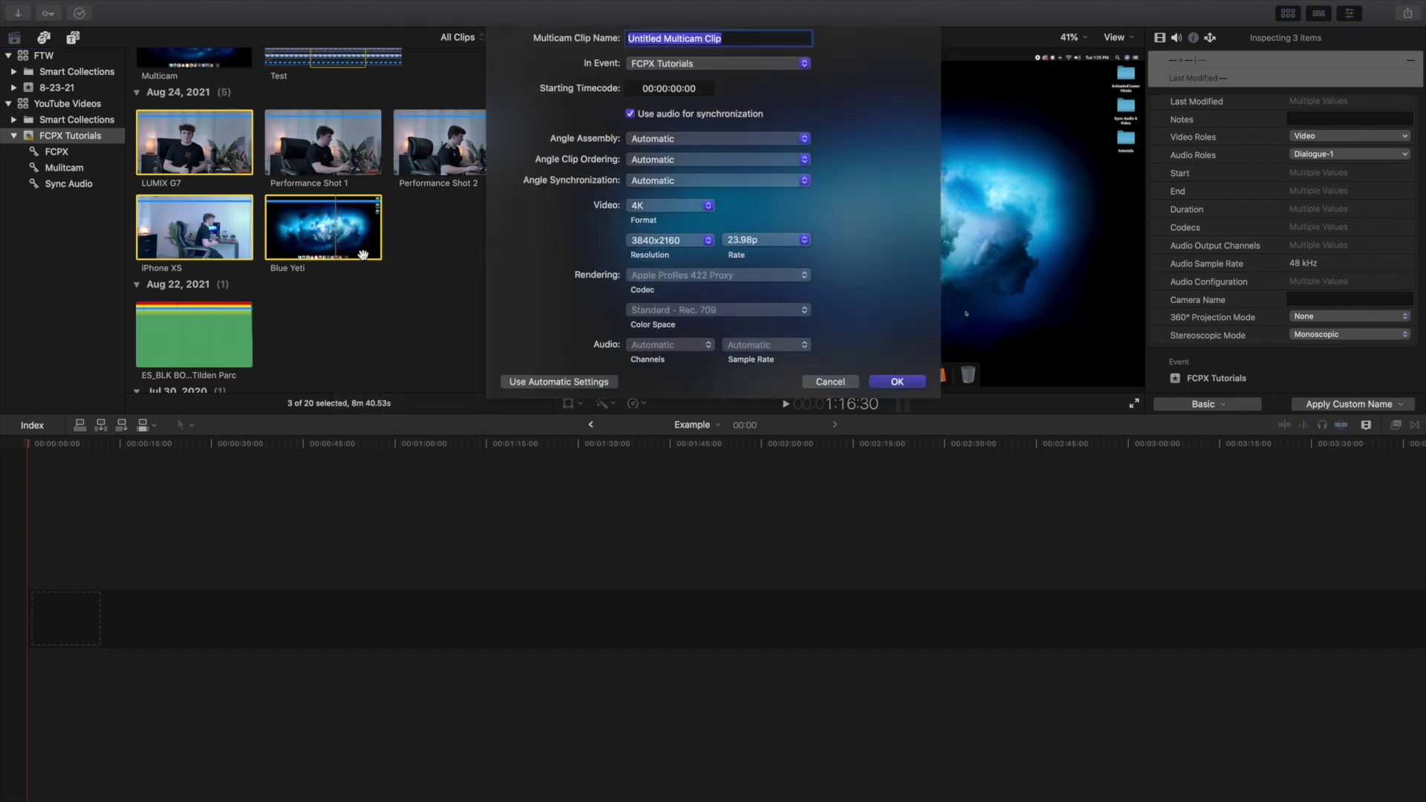
type("Mul")
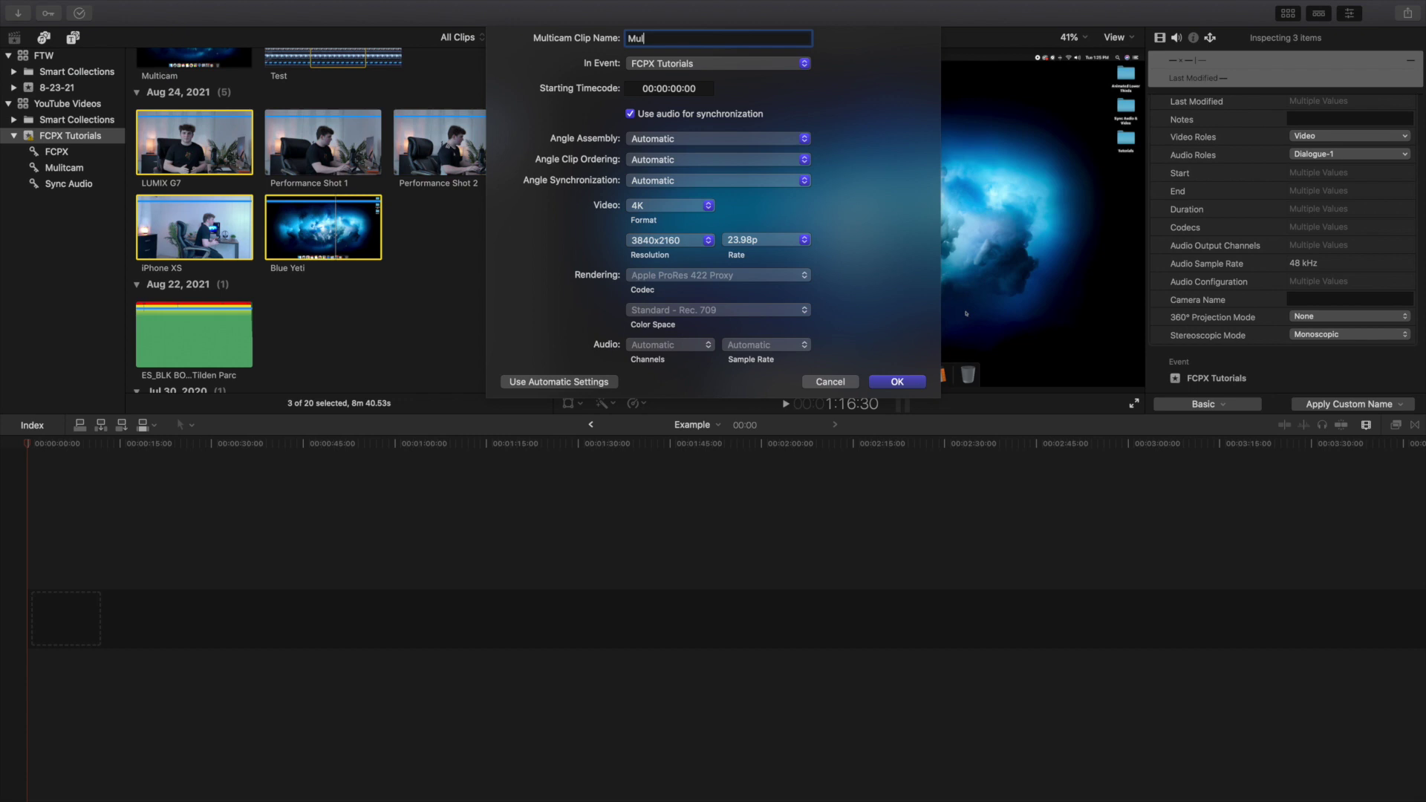
type("itcam Tutorial")
left_click(638, 210)
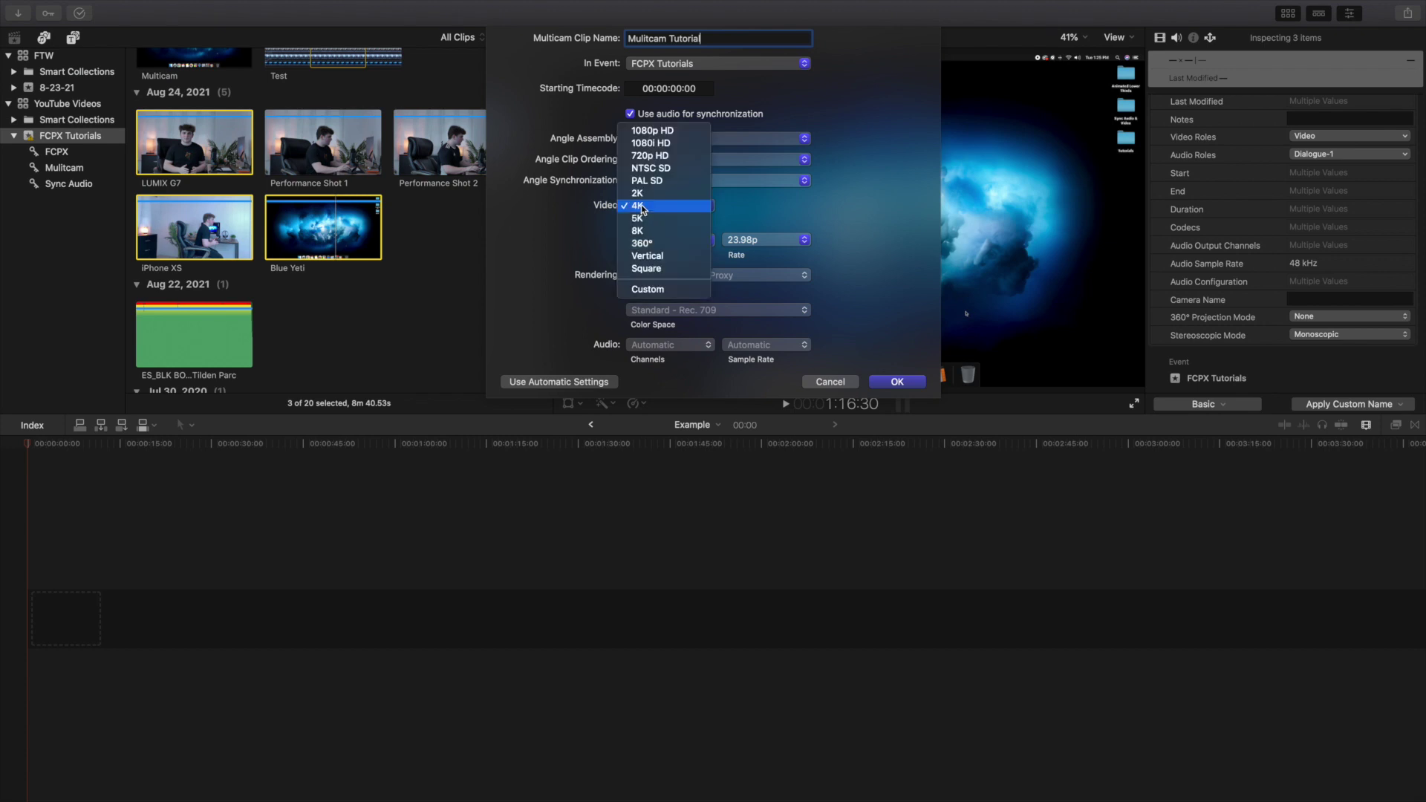
left_click(643, 133)
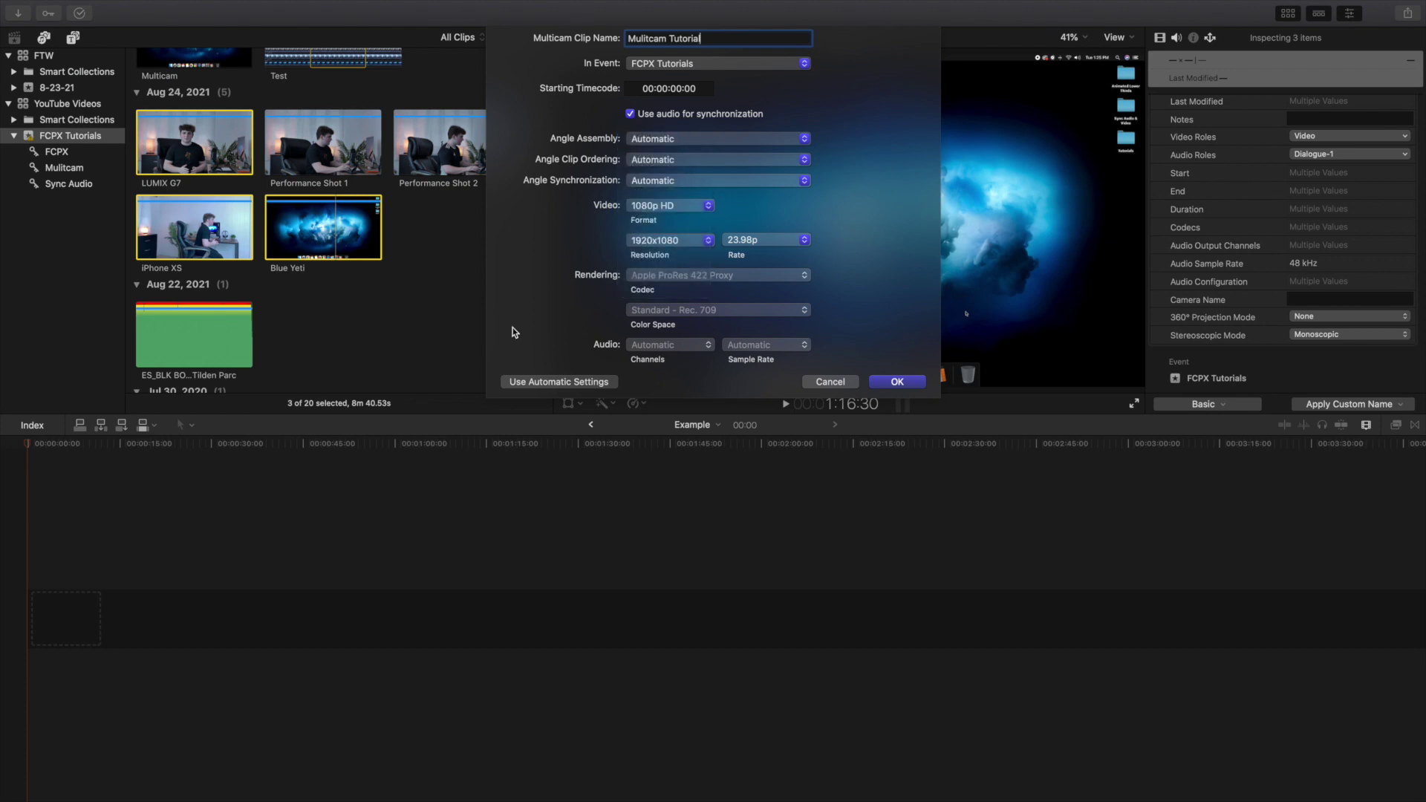
left_click(896, 382)
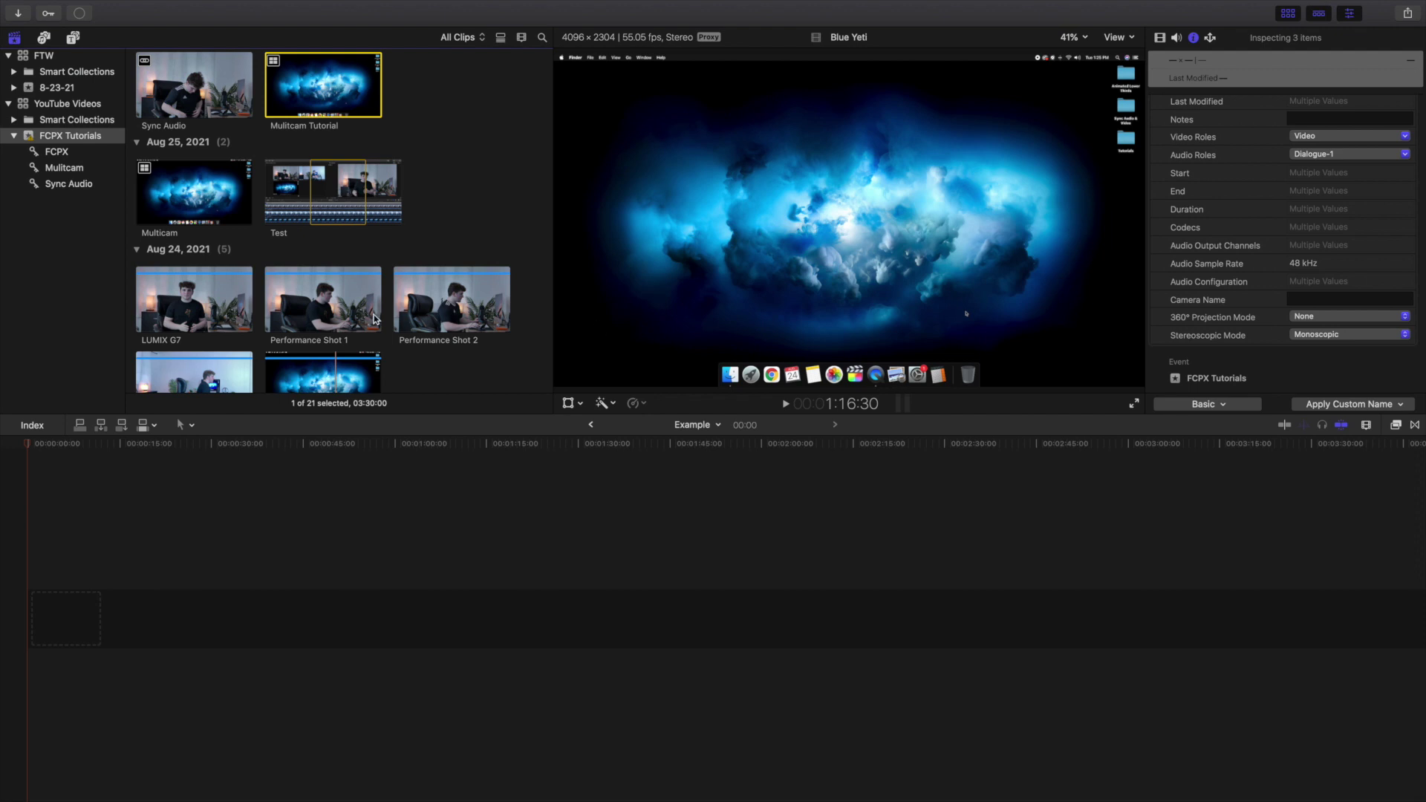
Step: Append the Mulitcam Tutorial clip to the Example project's timeline
scroll(470, 171, "up", 2)
scroll(470, 170, "up", 3)
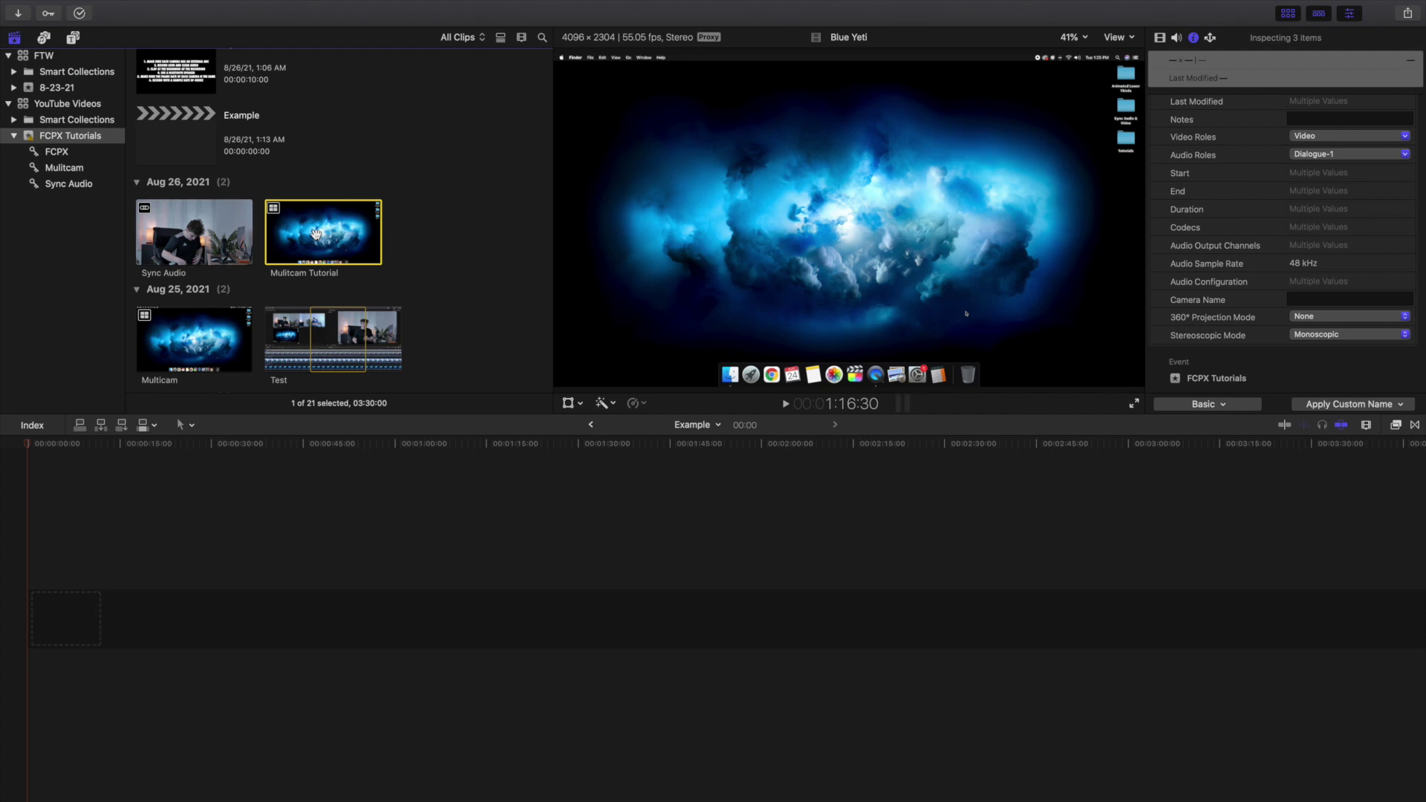
key("e")
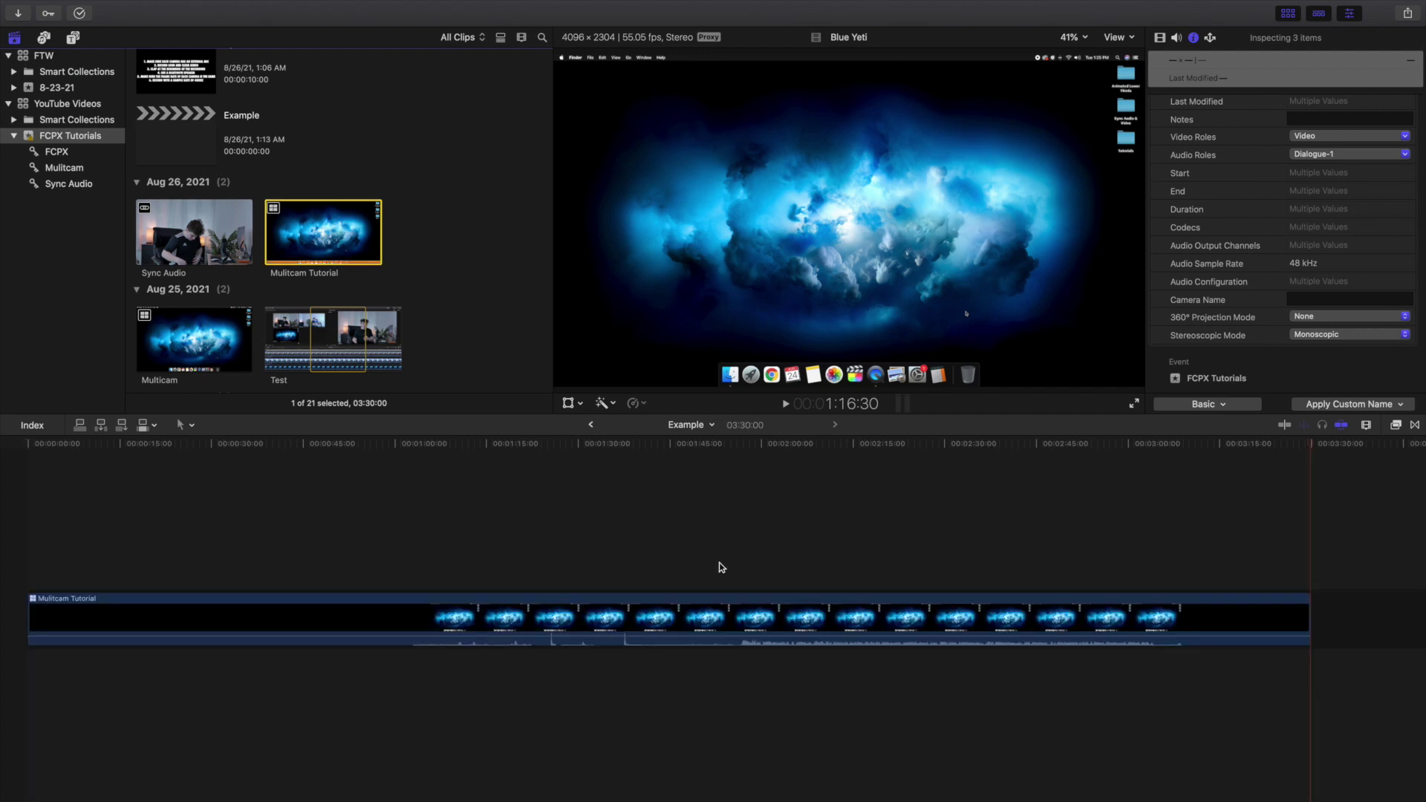
Step: Display the camera angles at 2:04:23 with the browser and inspector hidden, and view the available angle display options
left_click(788, 559)
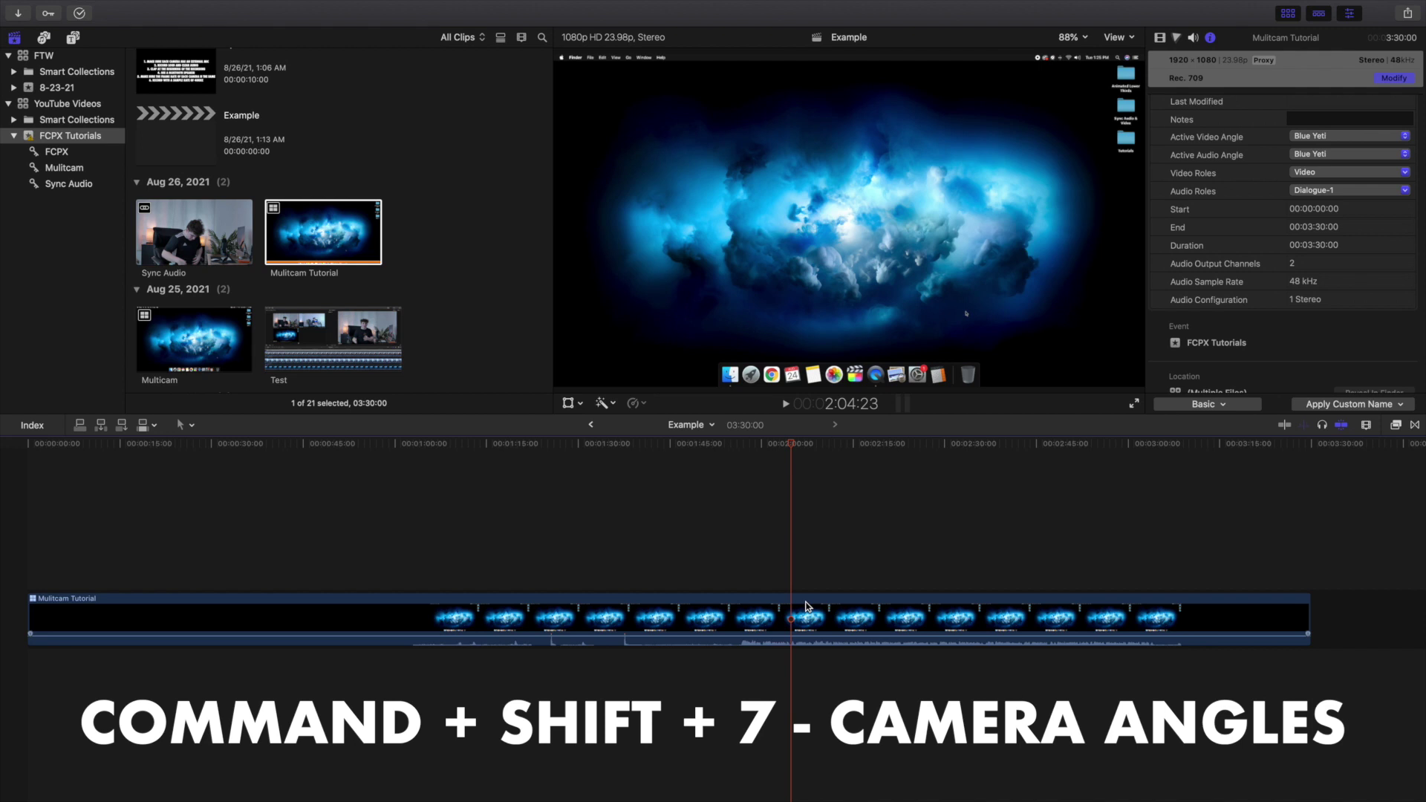
key("super+shift+7")
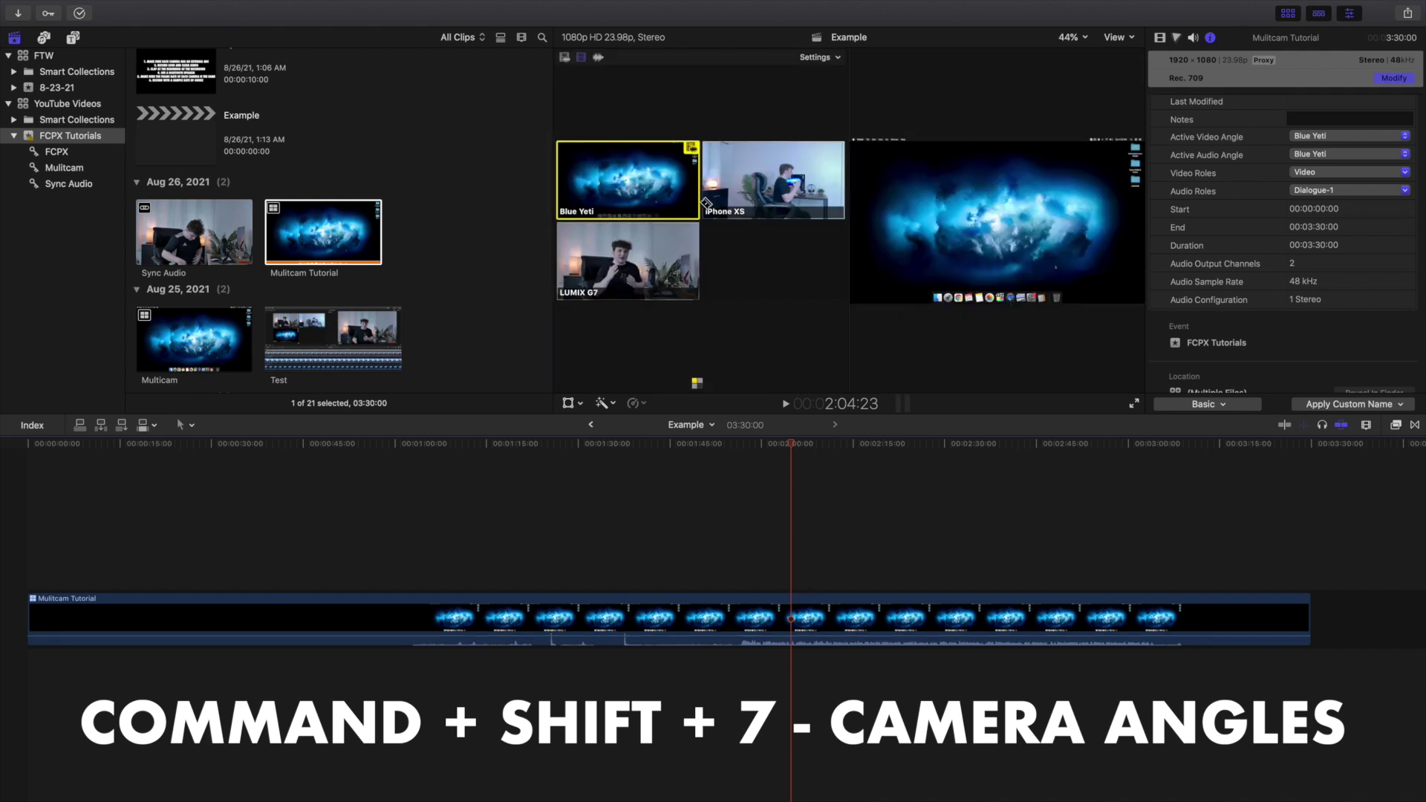
left_click(1289, 15)
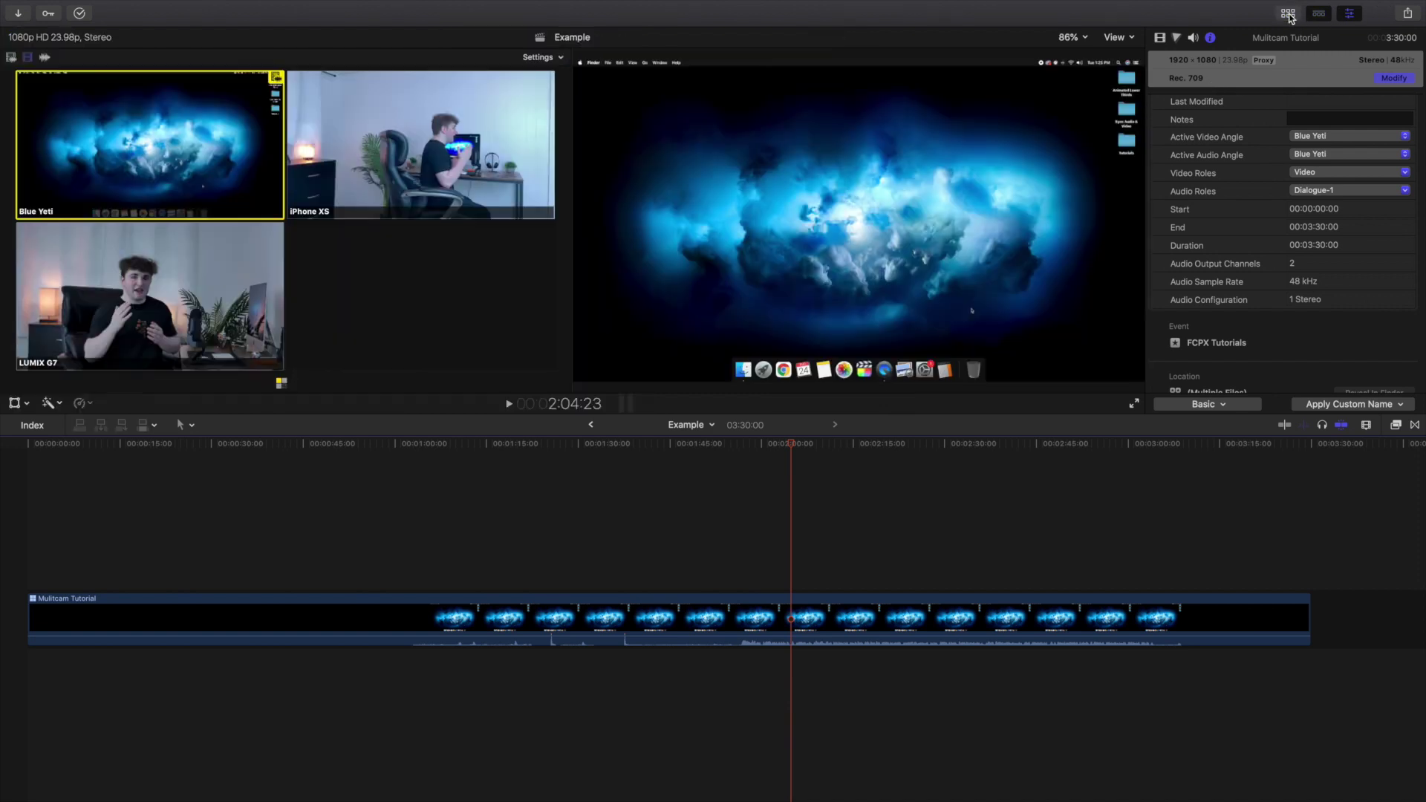
left_click(1349, 15)
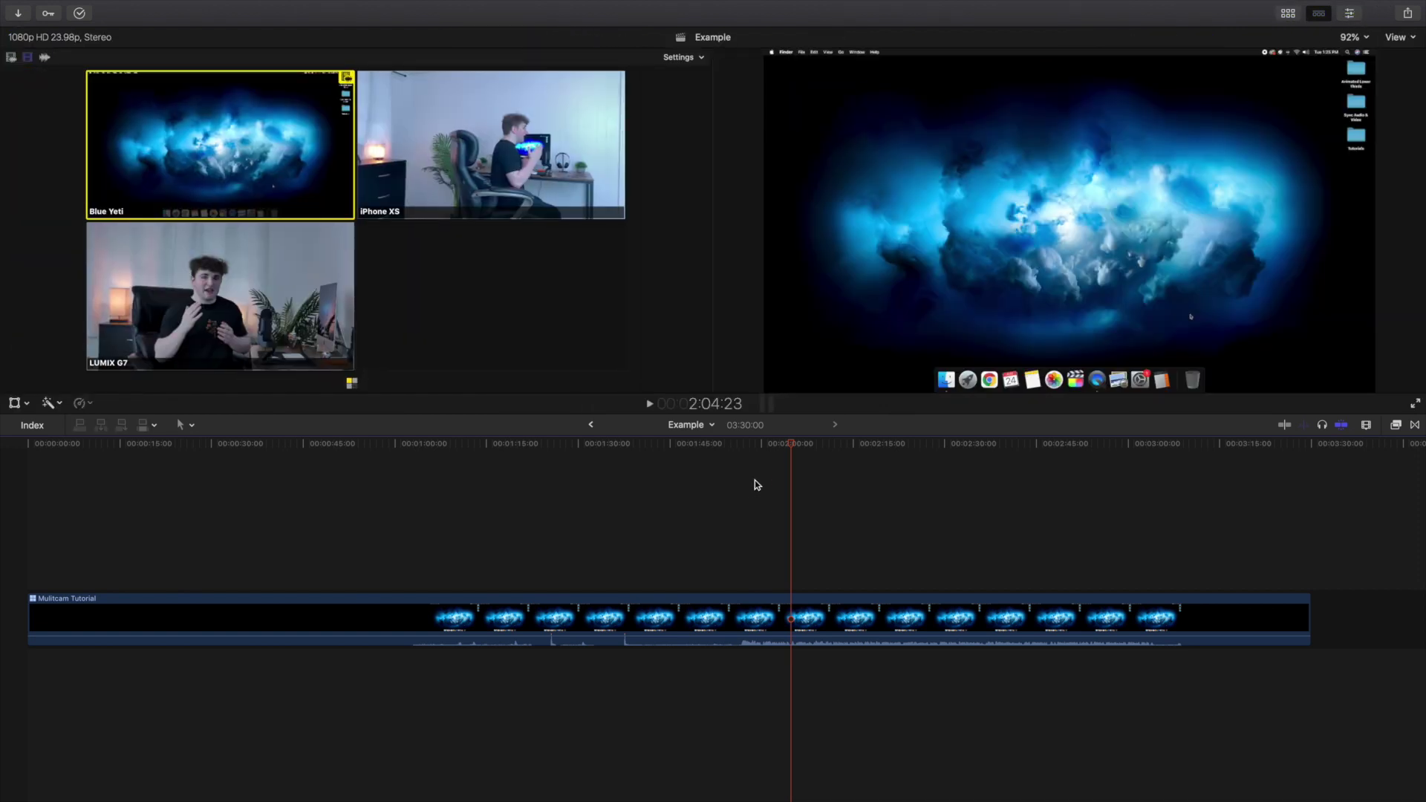
left_click(689, 58)
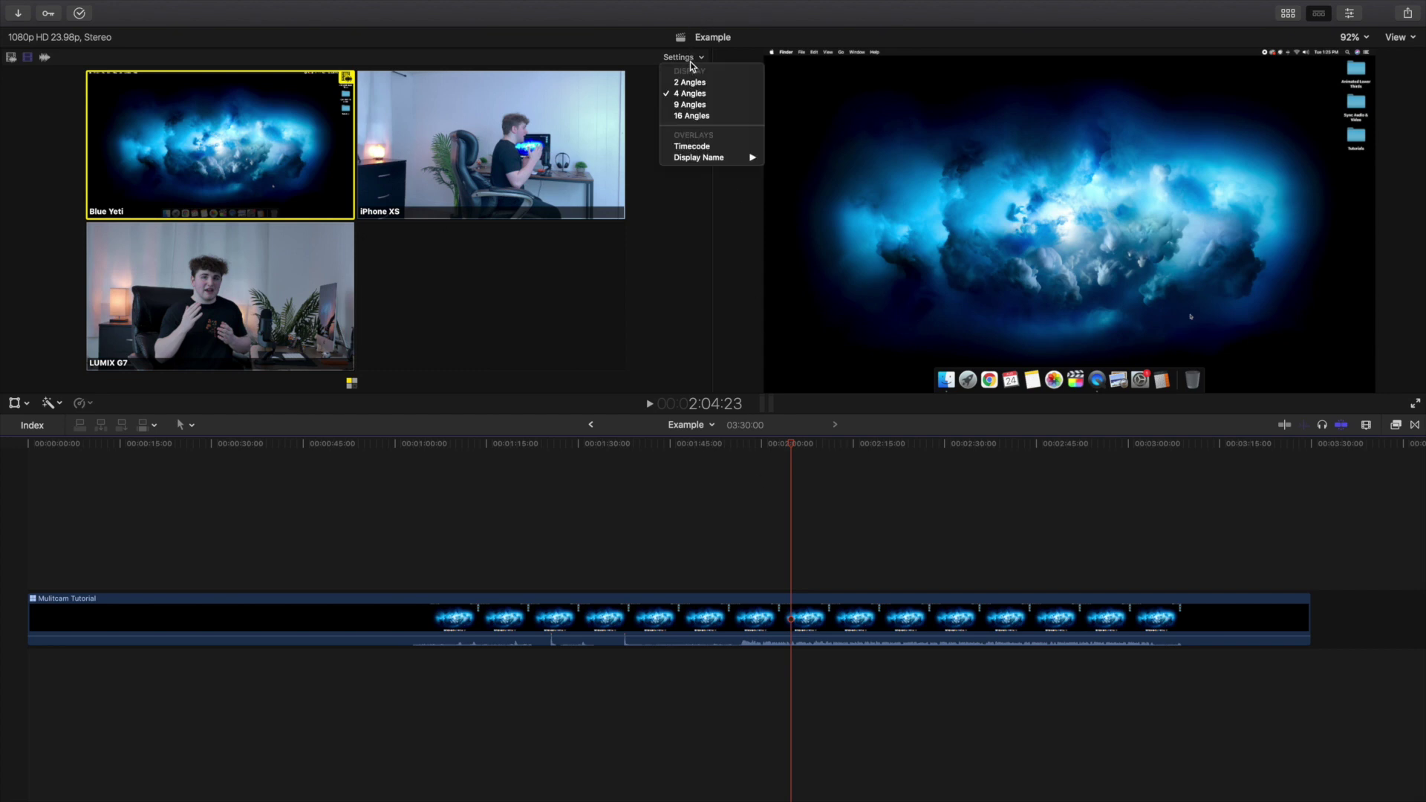
left_click(640, 62)
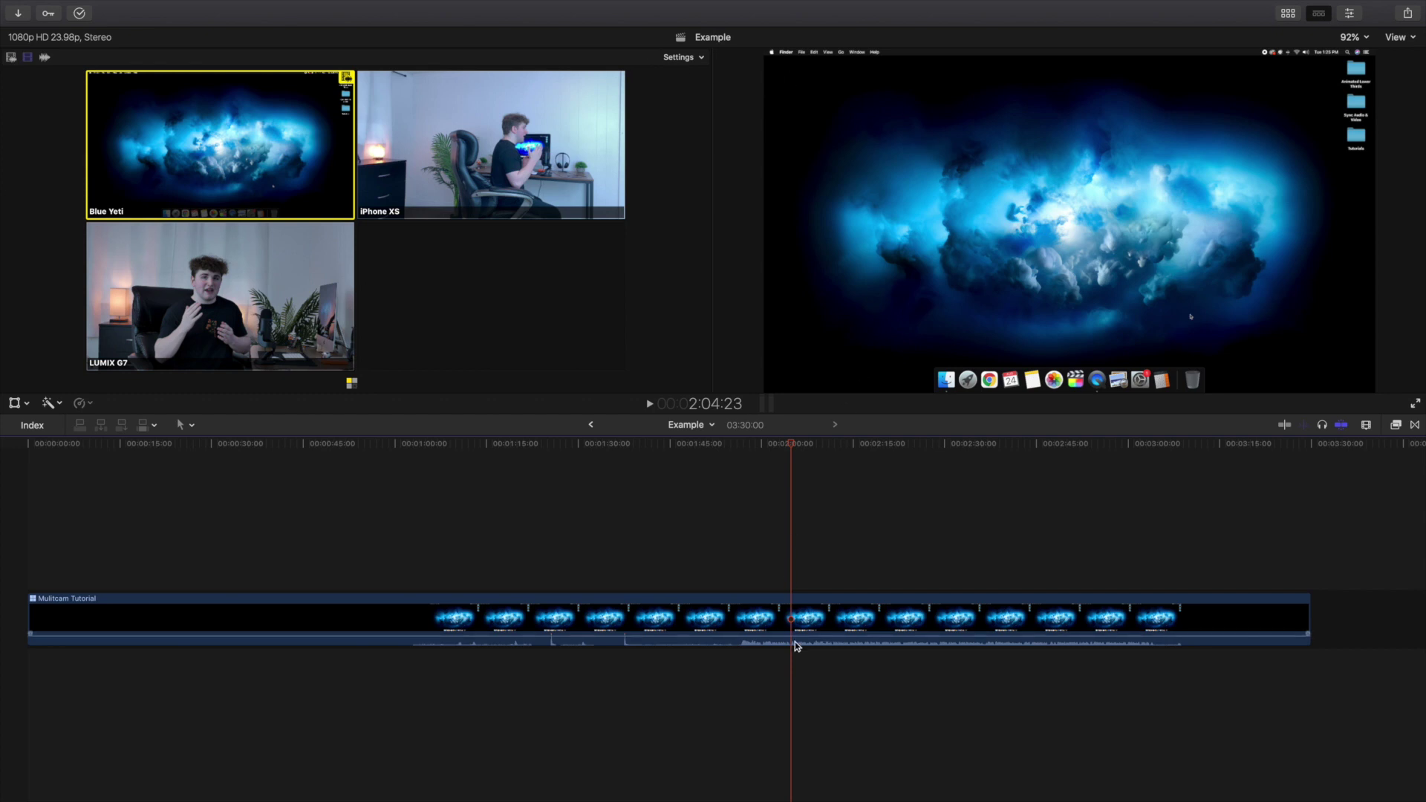
Step: Open the Mulitcam Tutorial clip in the angle editor with all camera angles displayed, and play the clap section from 1:34:21
double_click(822, 615)
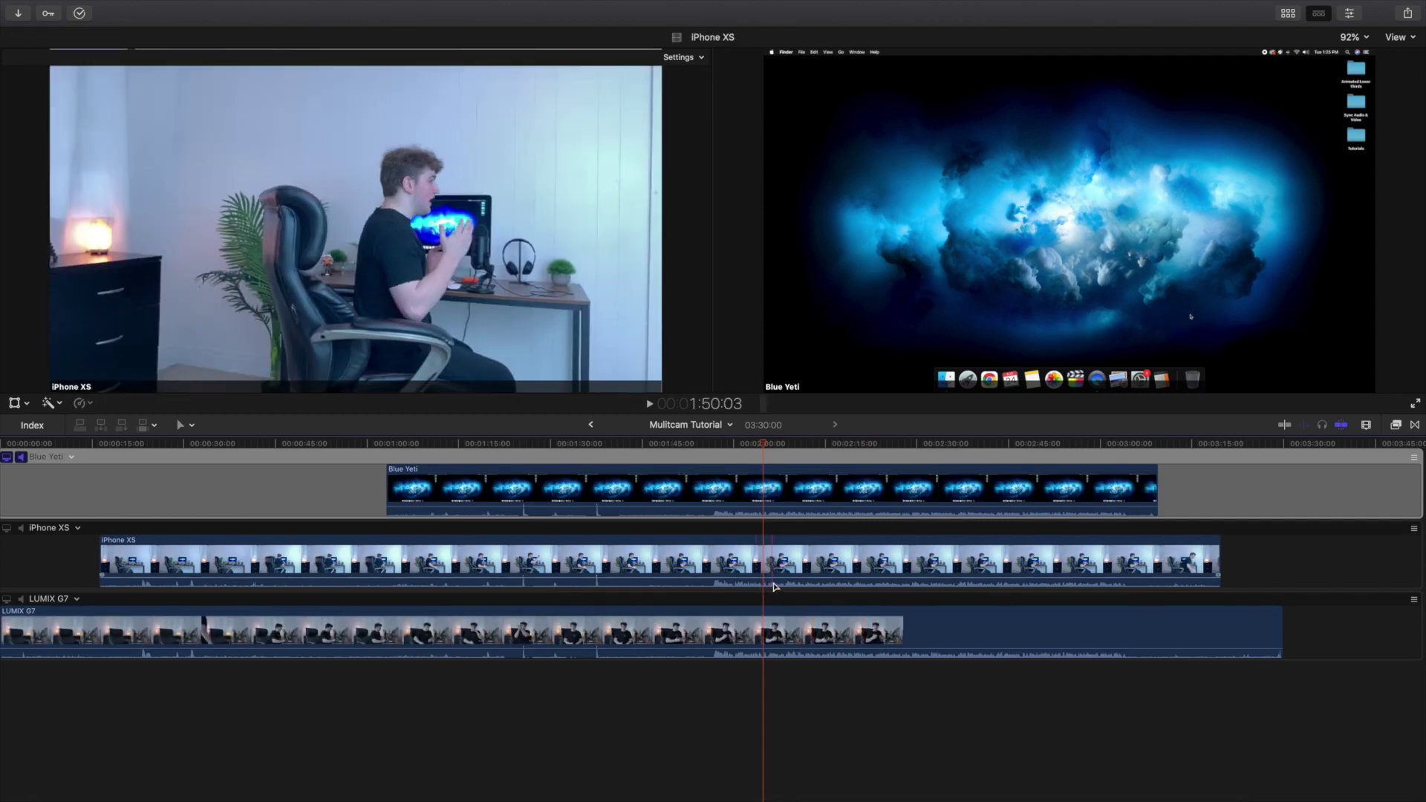
key("super+shift+7")
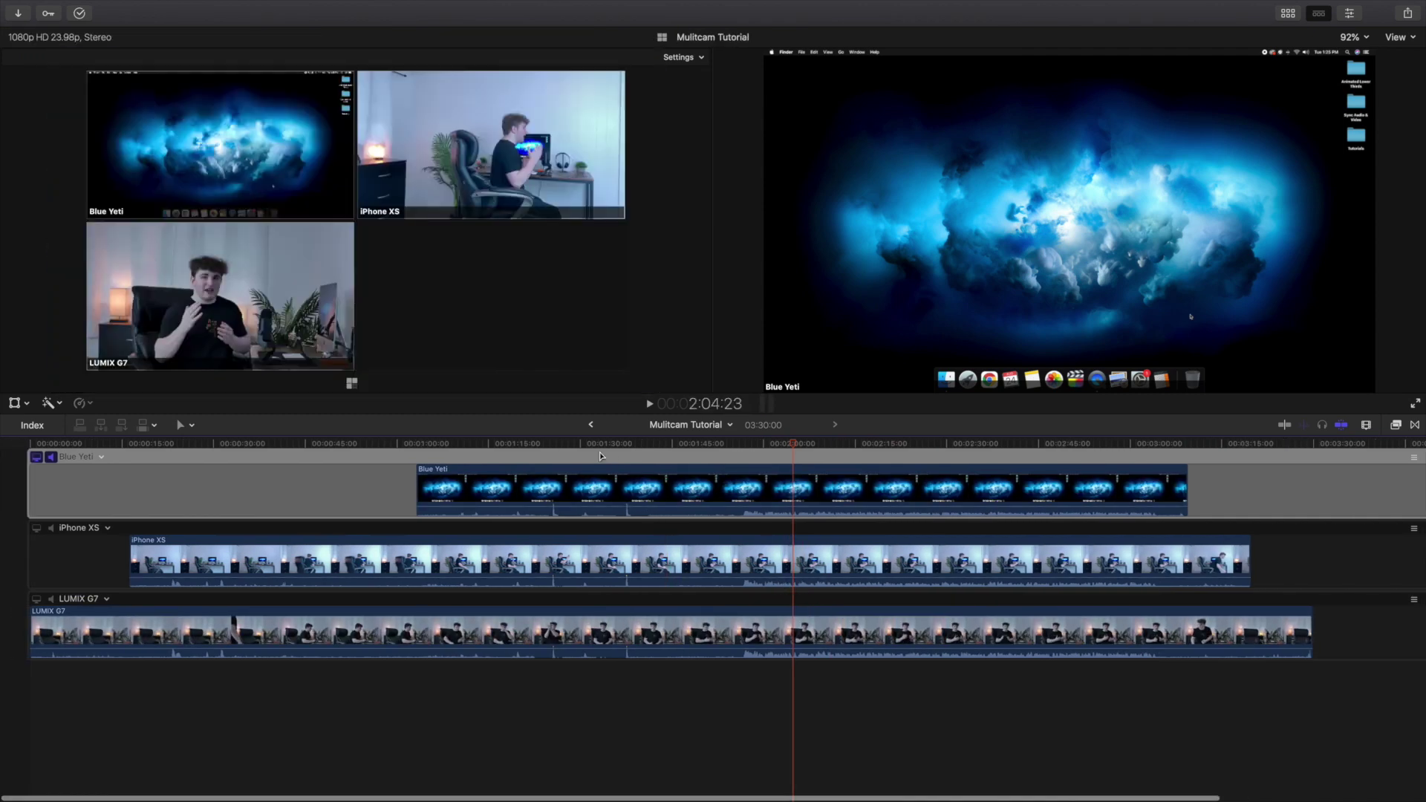
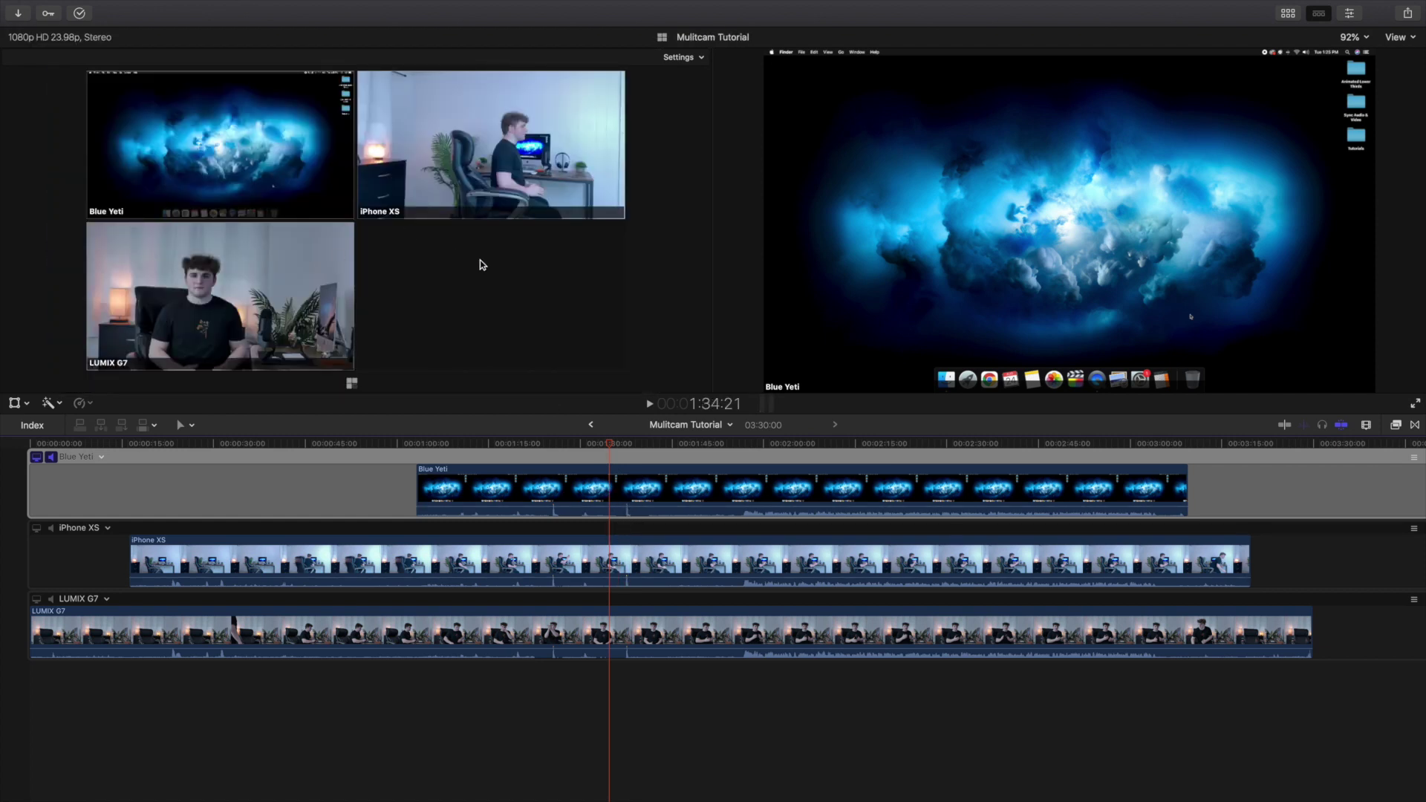
key("space")
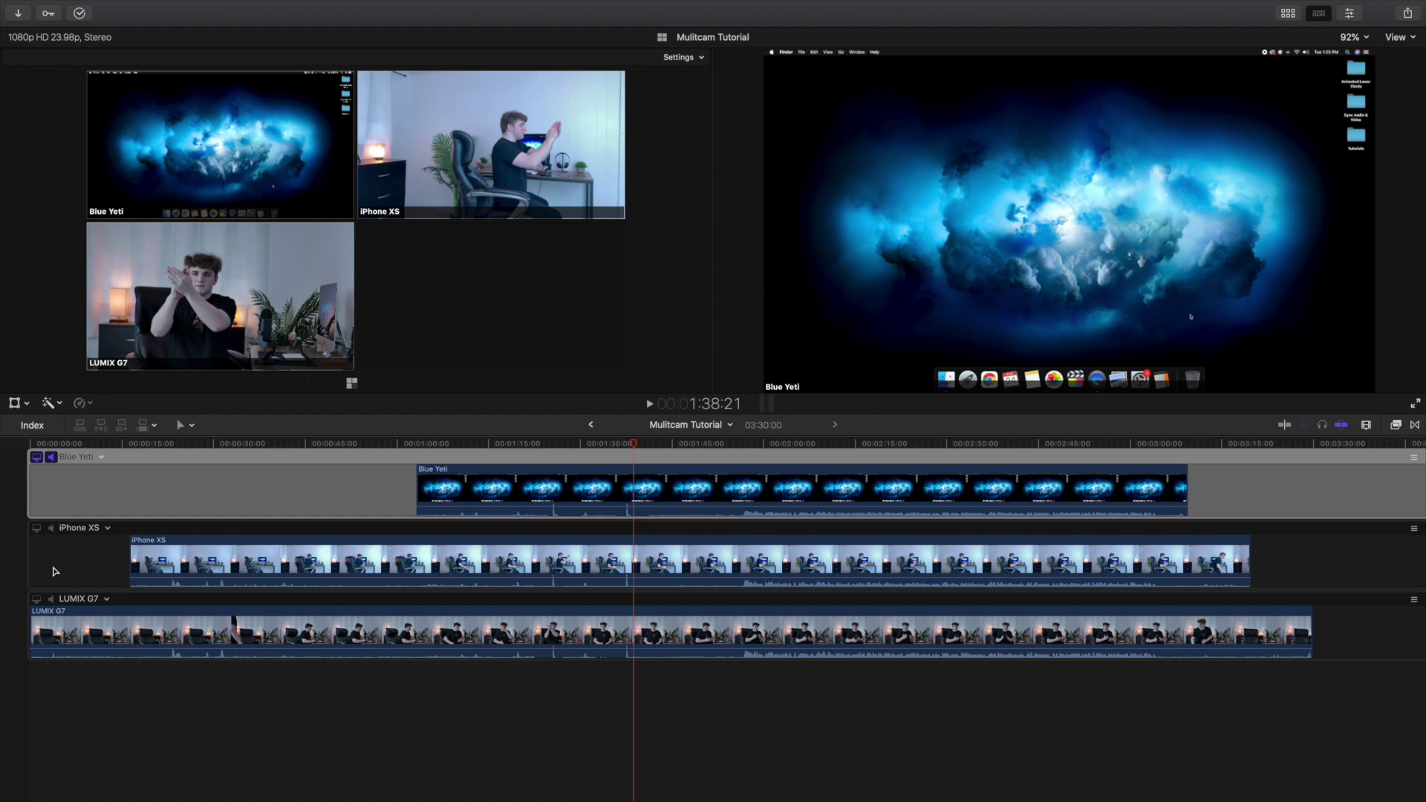
Step: Toggle audio monitoring for the Blue Yeti angle off and back on, and view the angle's options, including adding or deleting an angle
left_click(50, 458)
left_click(50, 458)
left_click(104, 461)
left_click(100, 456)
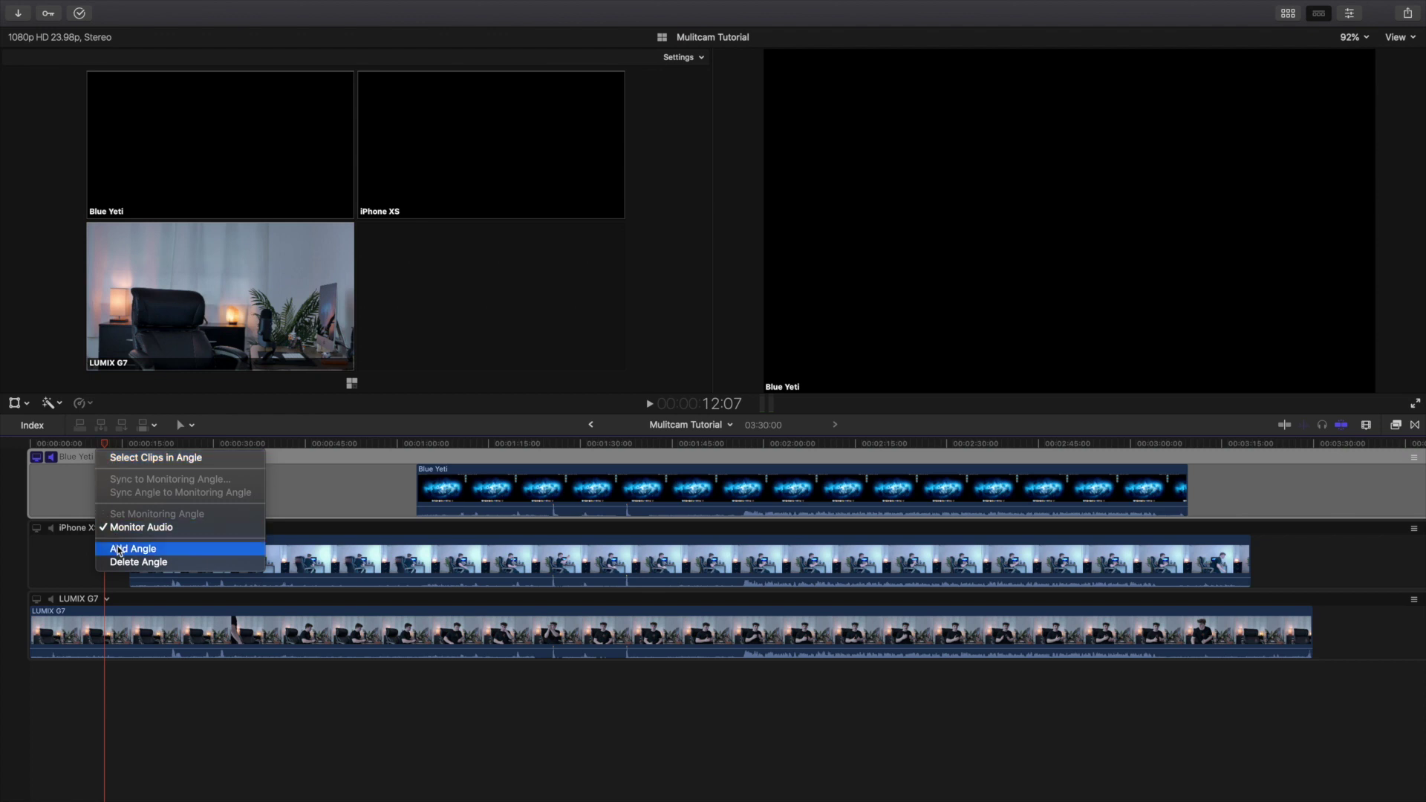
left_click(78, 508)
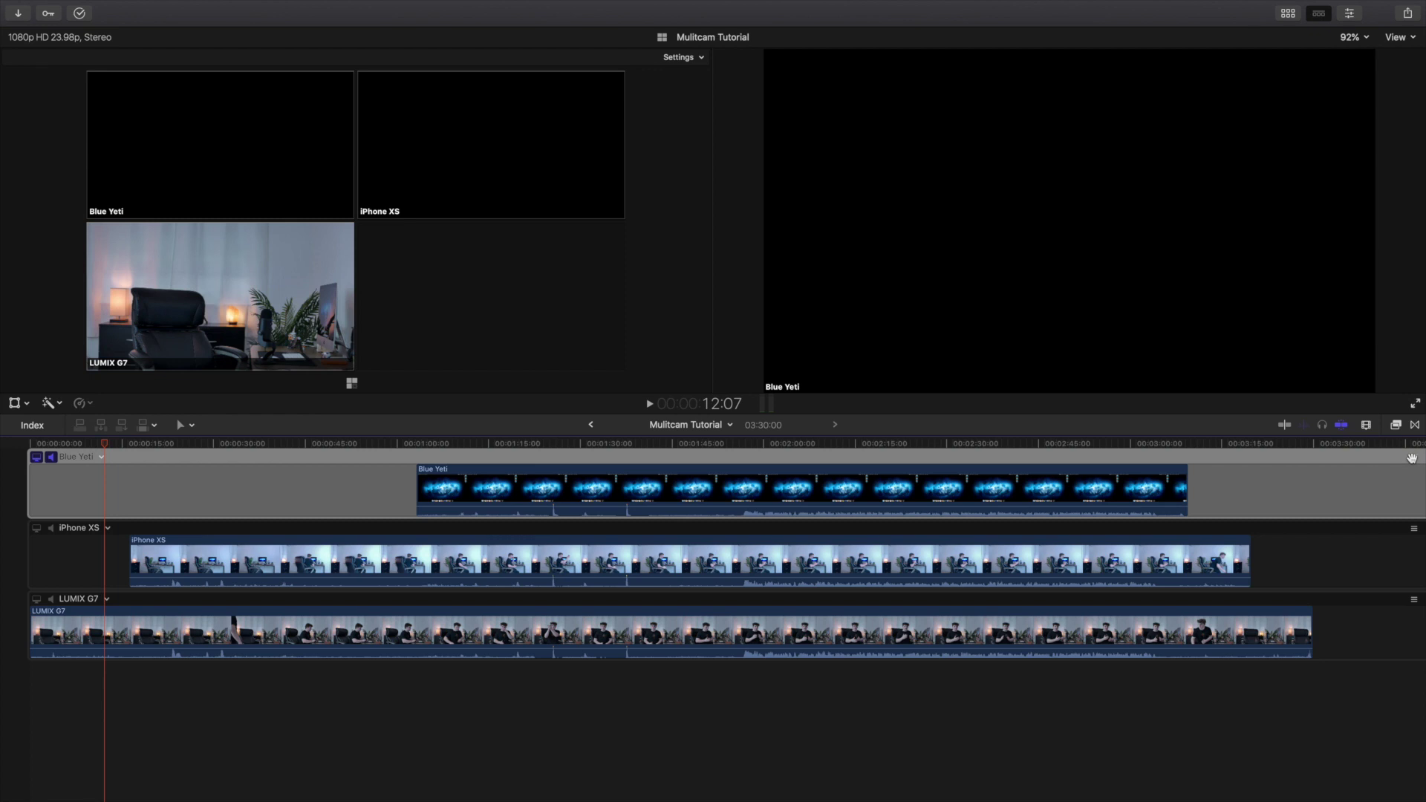
Step: Reorder the angles to LUMIX G7, iPhone XS, Blue Yeti and return to the Example project timeline
left_click_drag(1412, 458, 1410, 620)
left_click_drag(1412, 529, 1412, 459)
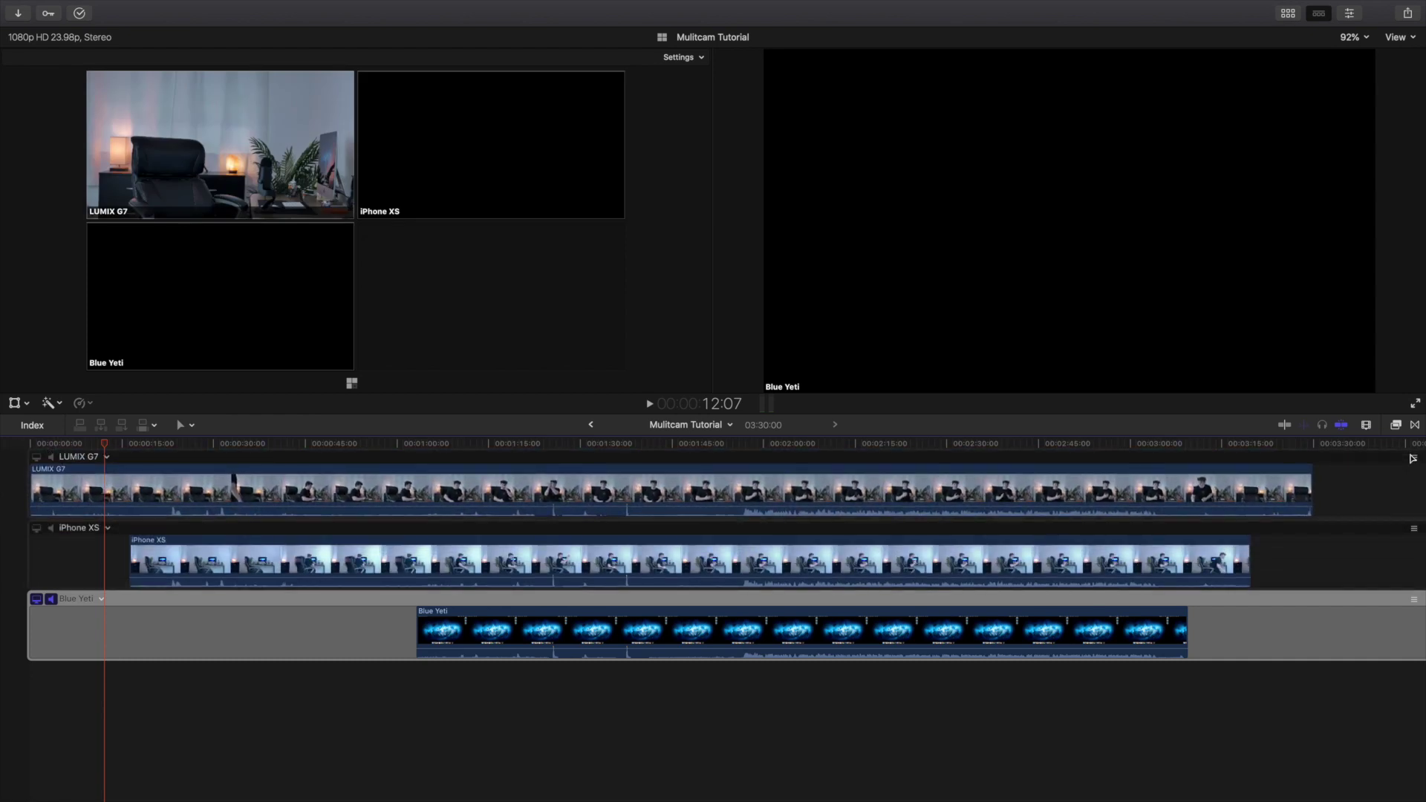
left_click(591, 425)
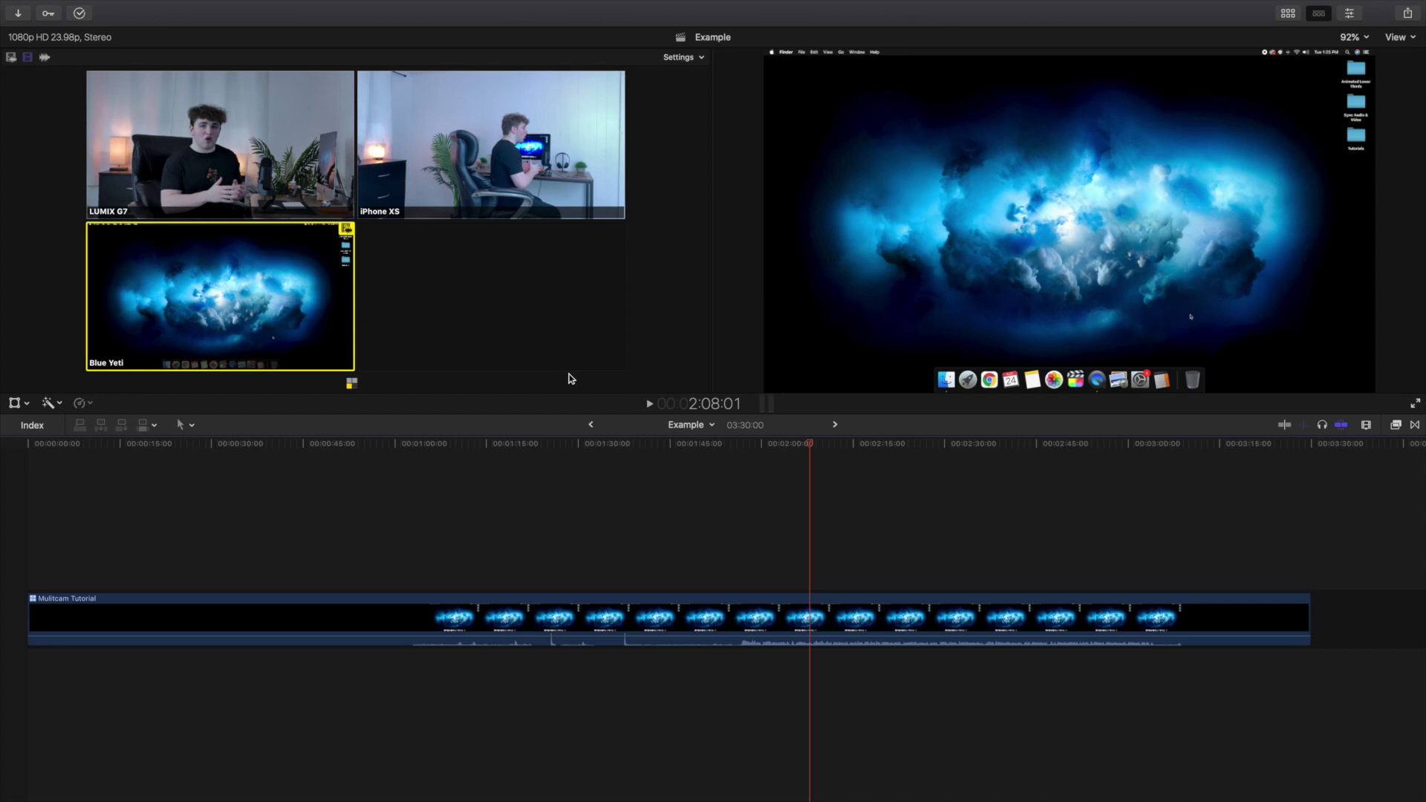
Step: Play from 1:56:08 and live-cut the video from LUMIX G7 to iPhone XS, back to LUMIX G7, and to iPhone XS again
left_click(739, 553)
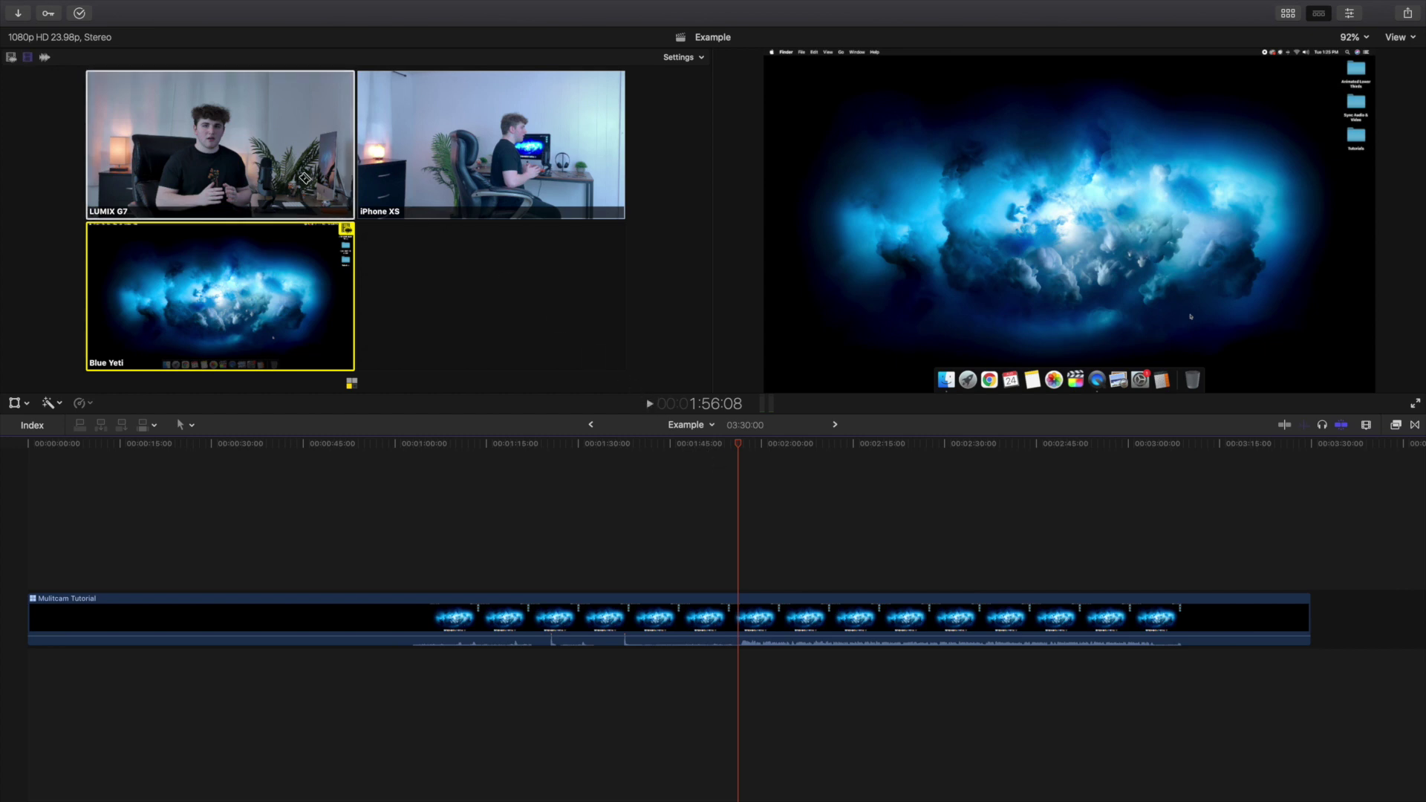
left_click(304, 178)
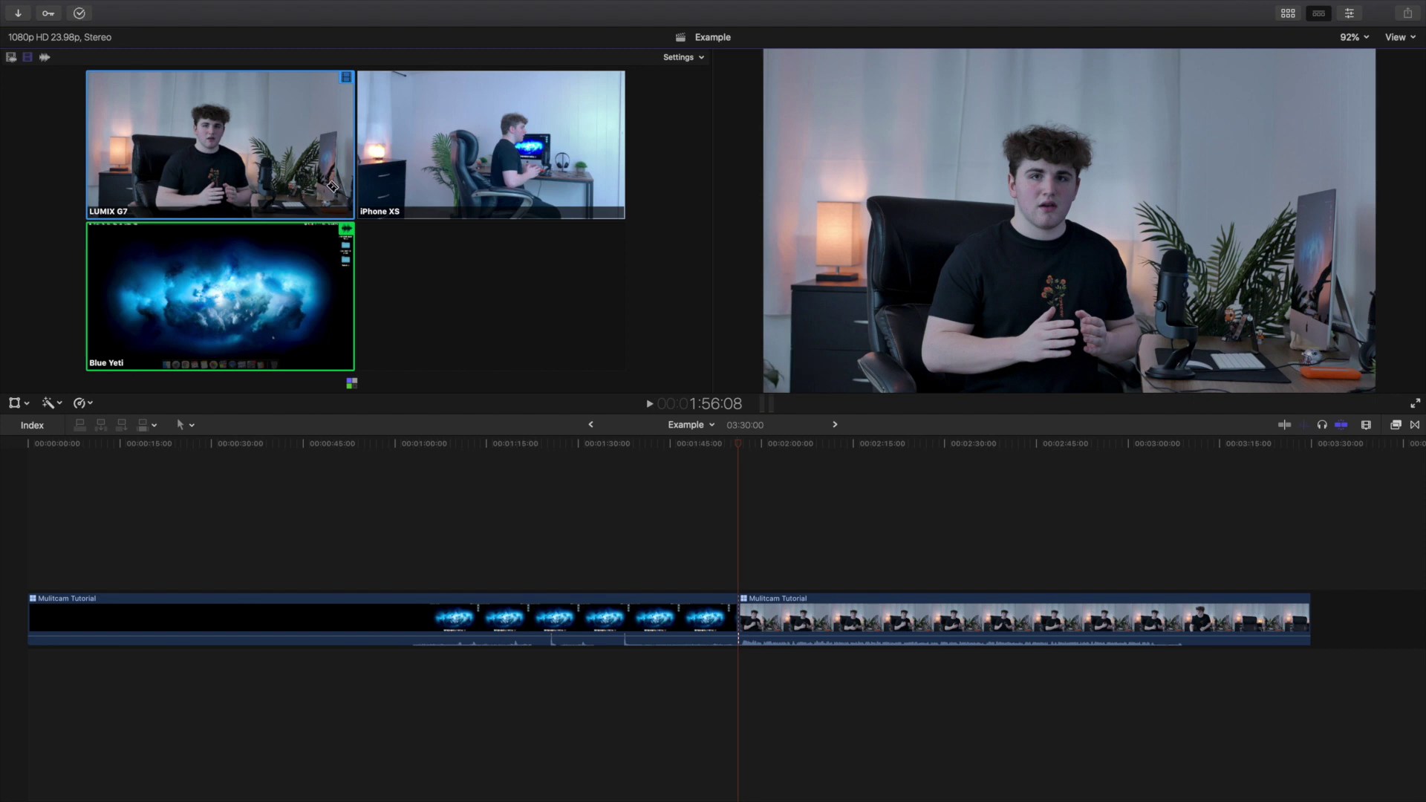
key("space")
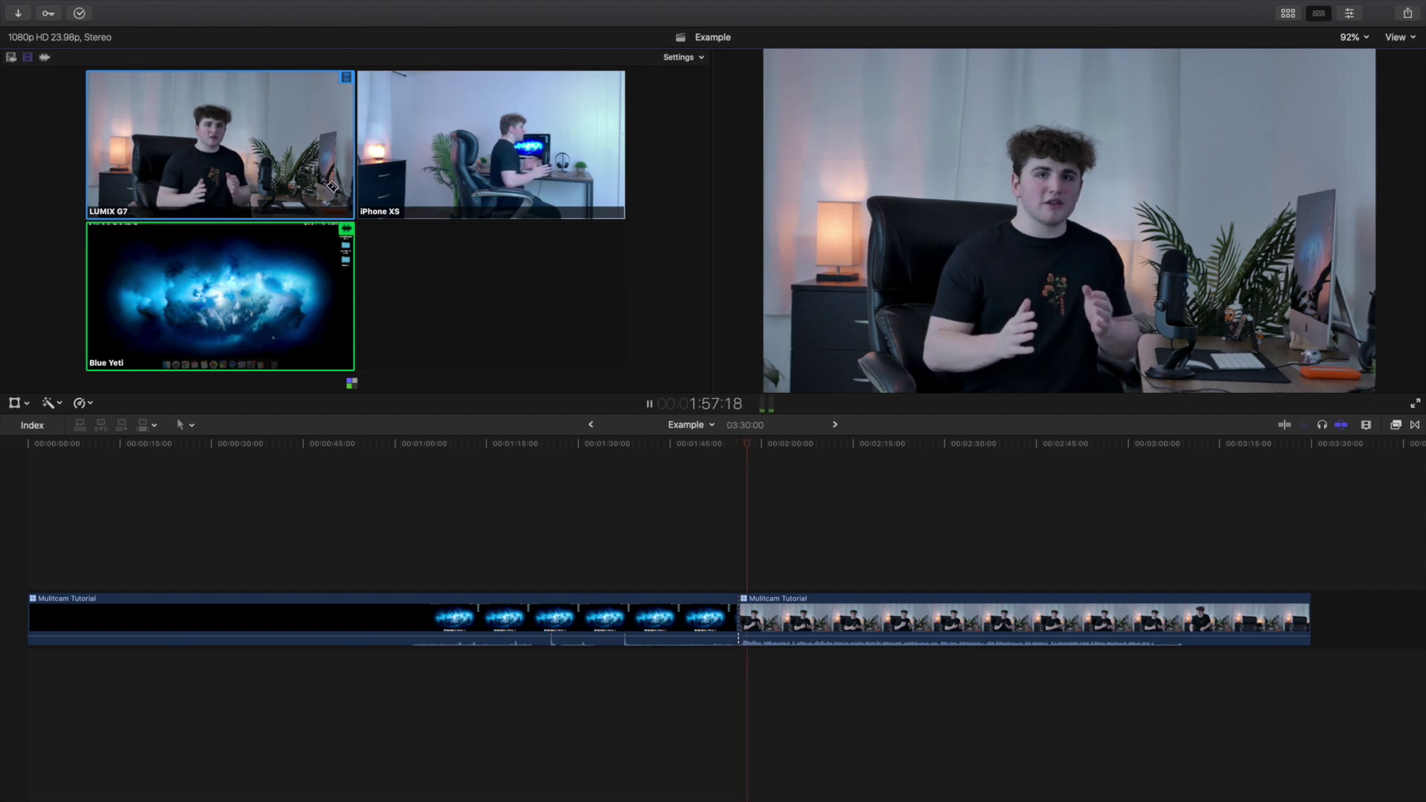
left_click(489, 159)
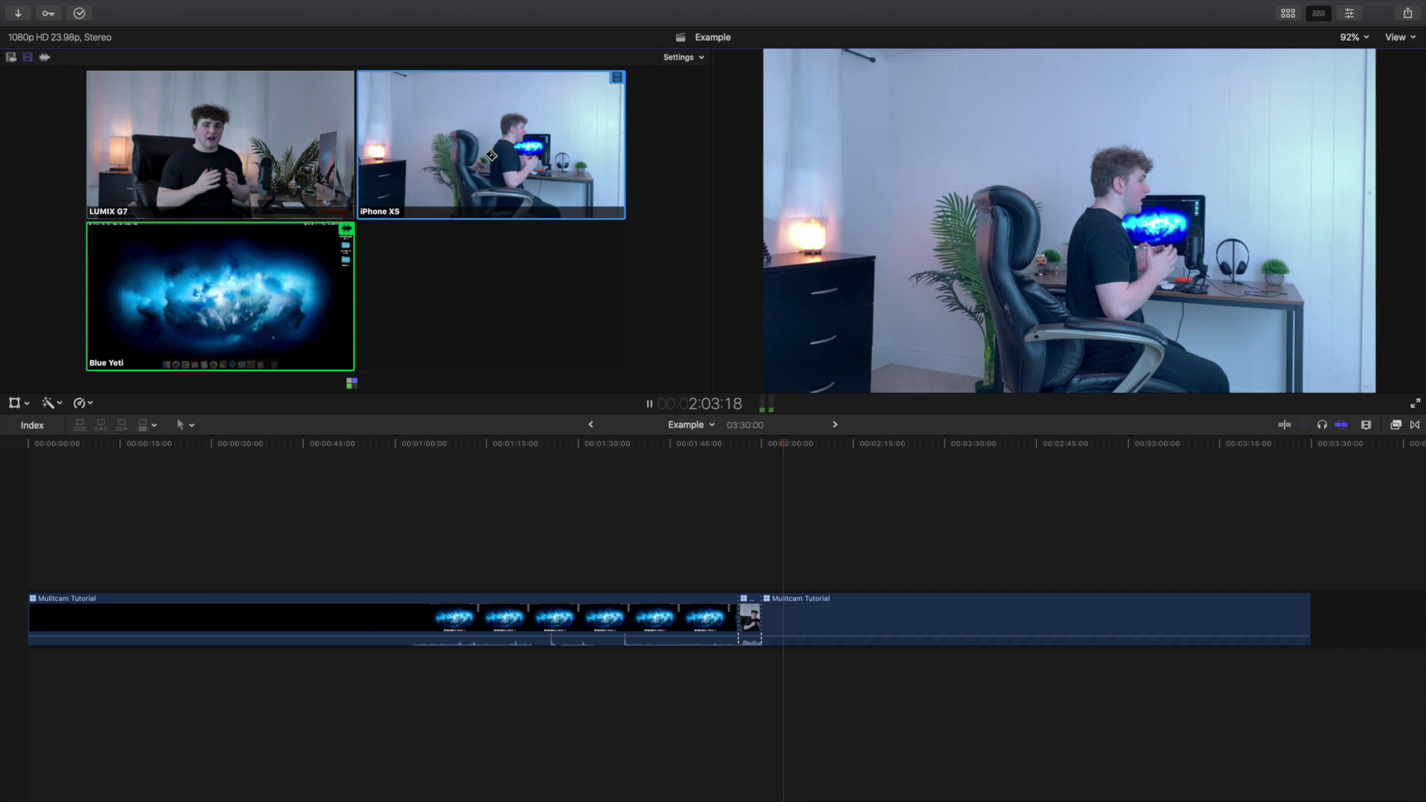
left_click(231, 151)
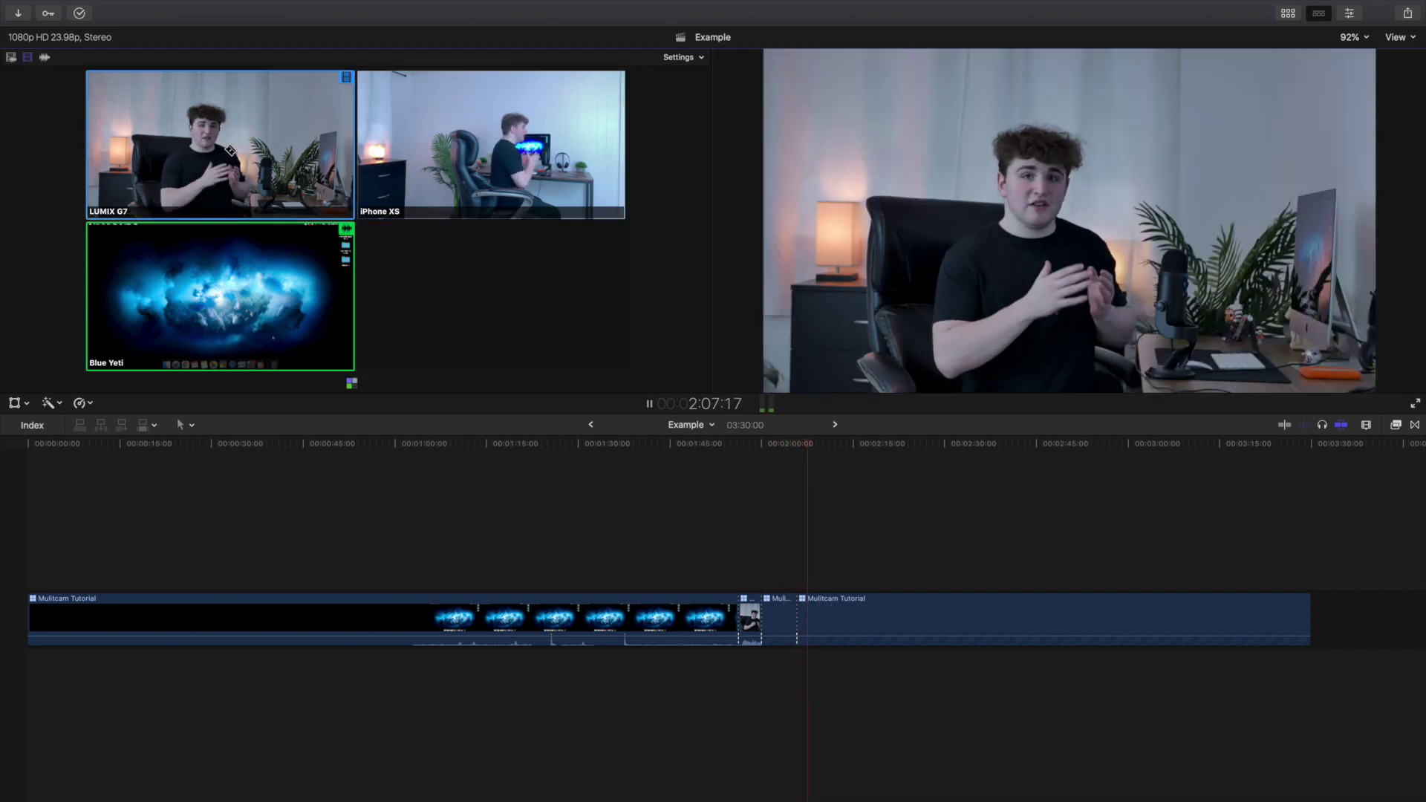
left_click(502, 137)
key("space")
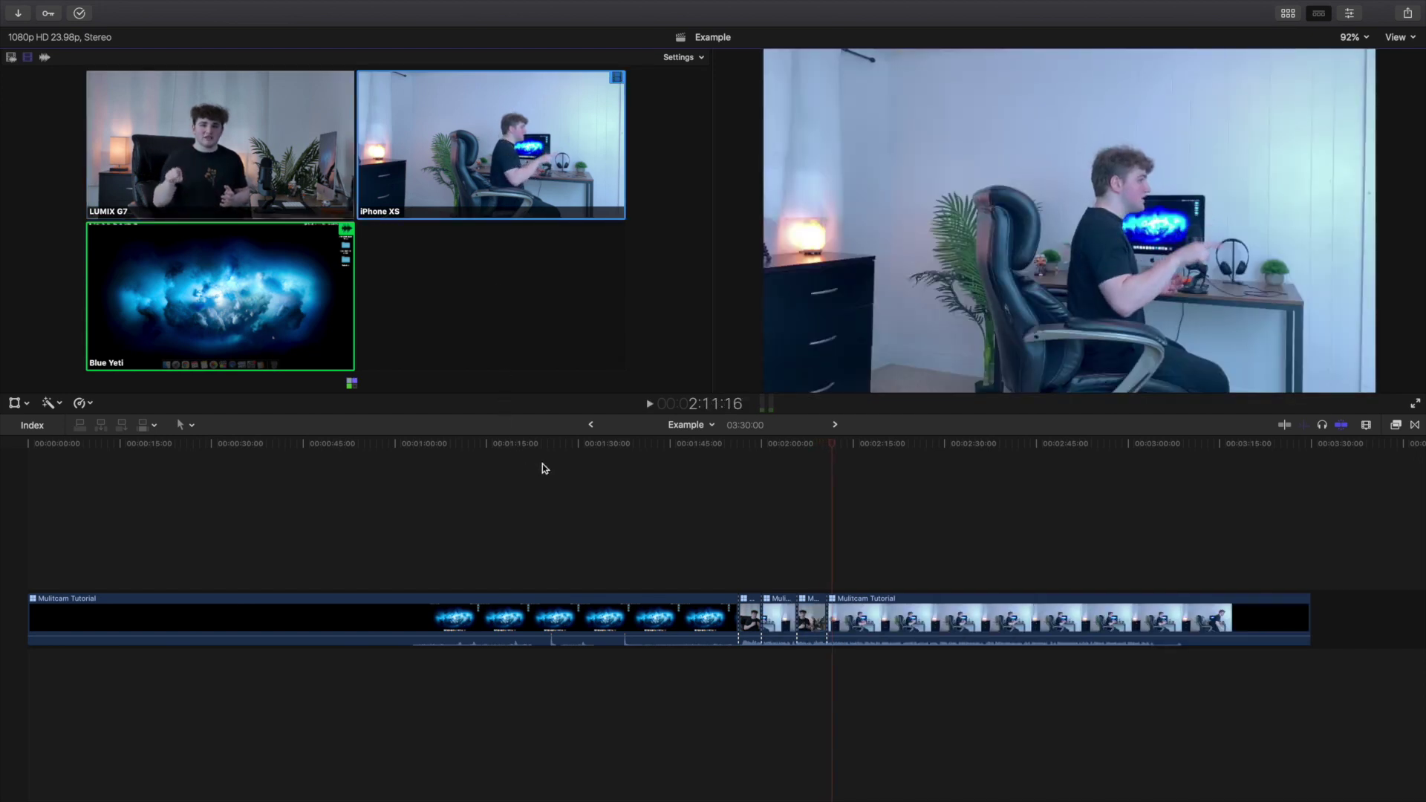
Step: Play the cut section, and undo all four angle switches on the Mulitcam Tutorial clip
left_click(739, 563)
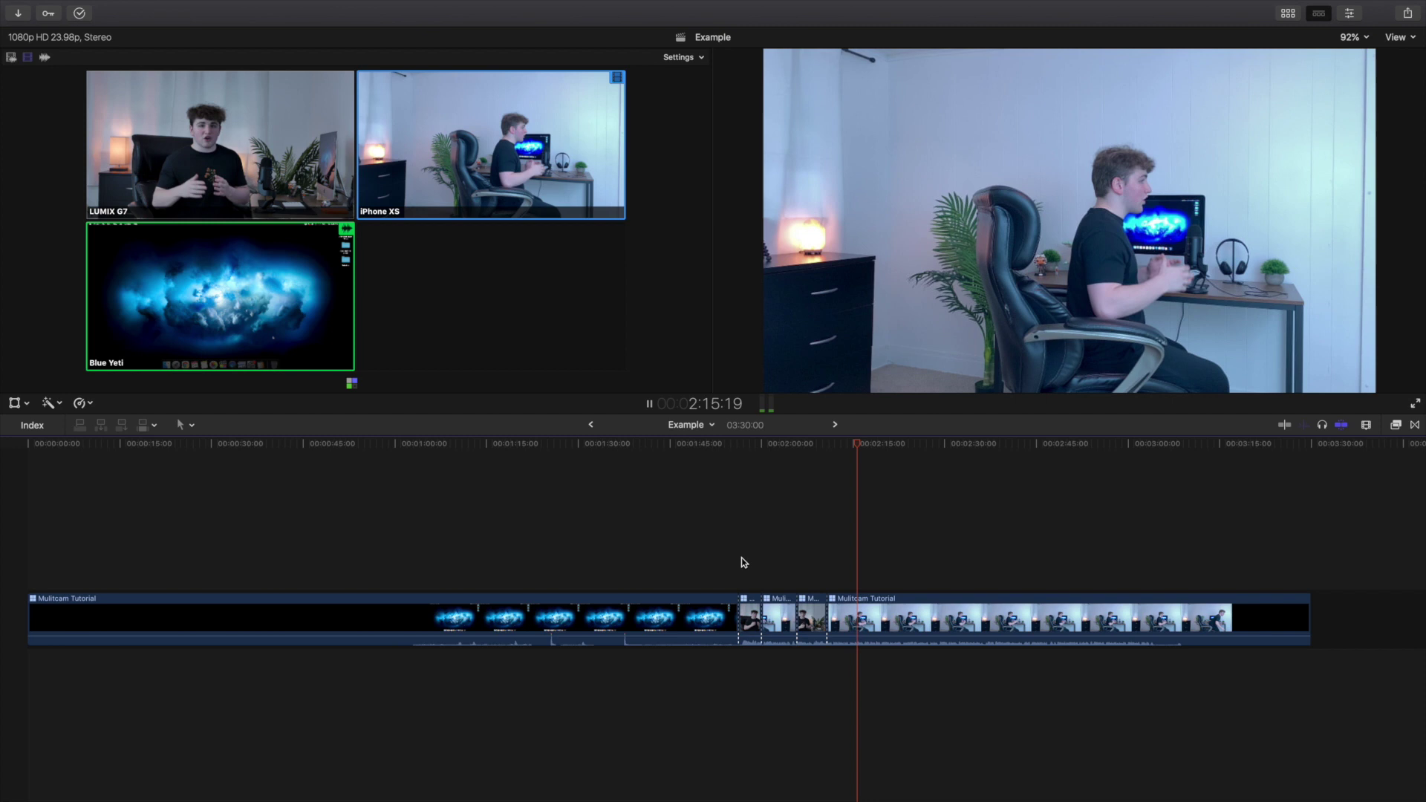
key("space")
key("super+z")
key("super+z")
key("super+z")
key("super+z")
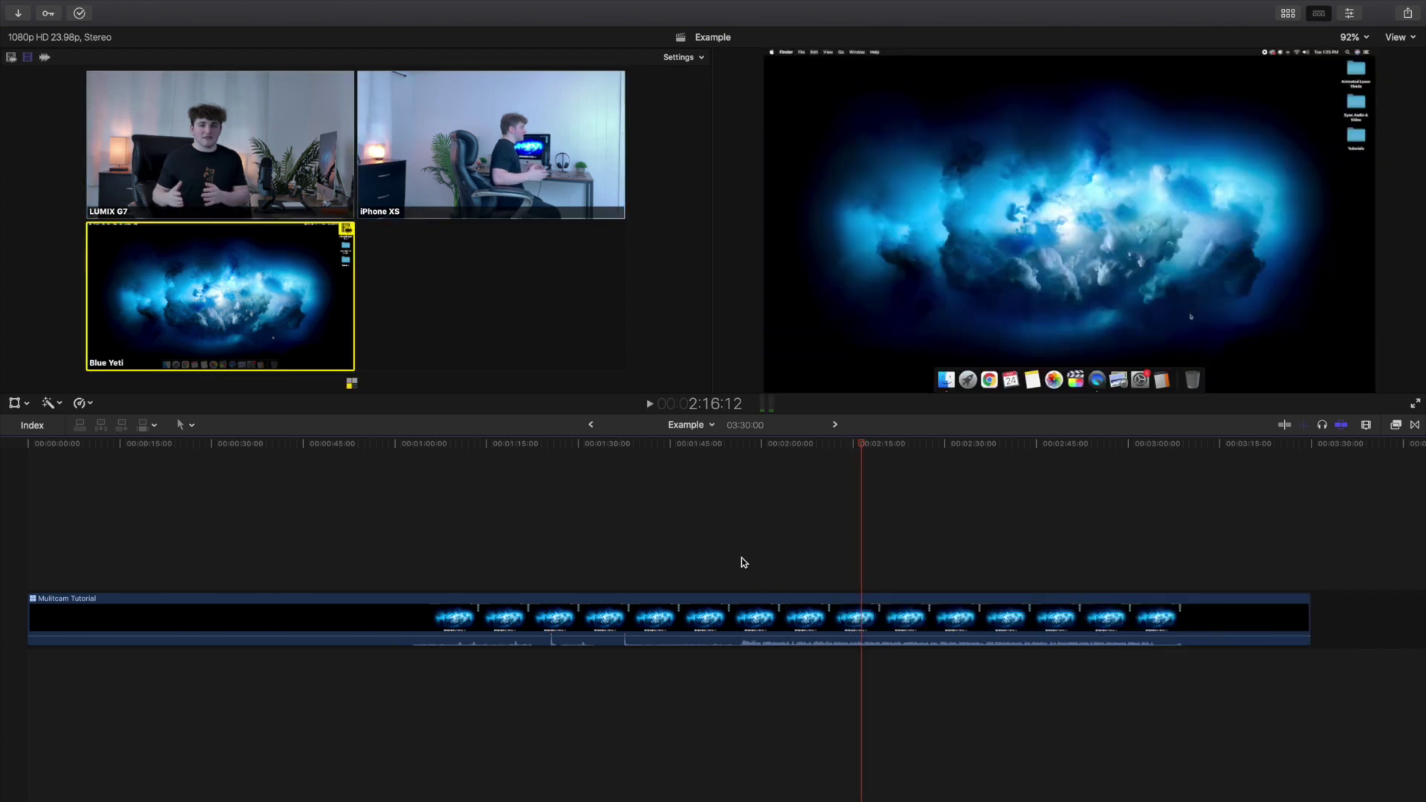
Step: Cut the video live from 1:55:23 using the angle numbers, alternating angles 1, 2, 1 and 2
left_click(746, 559)
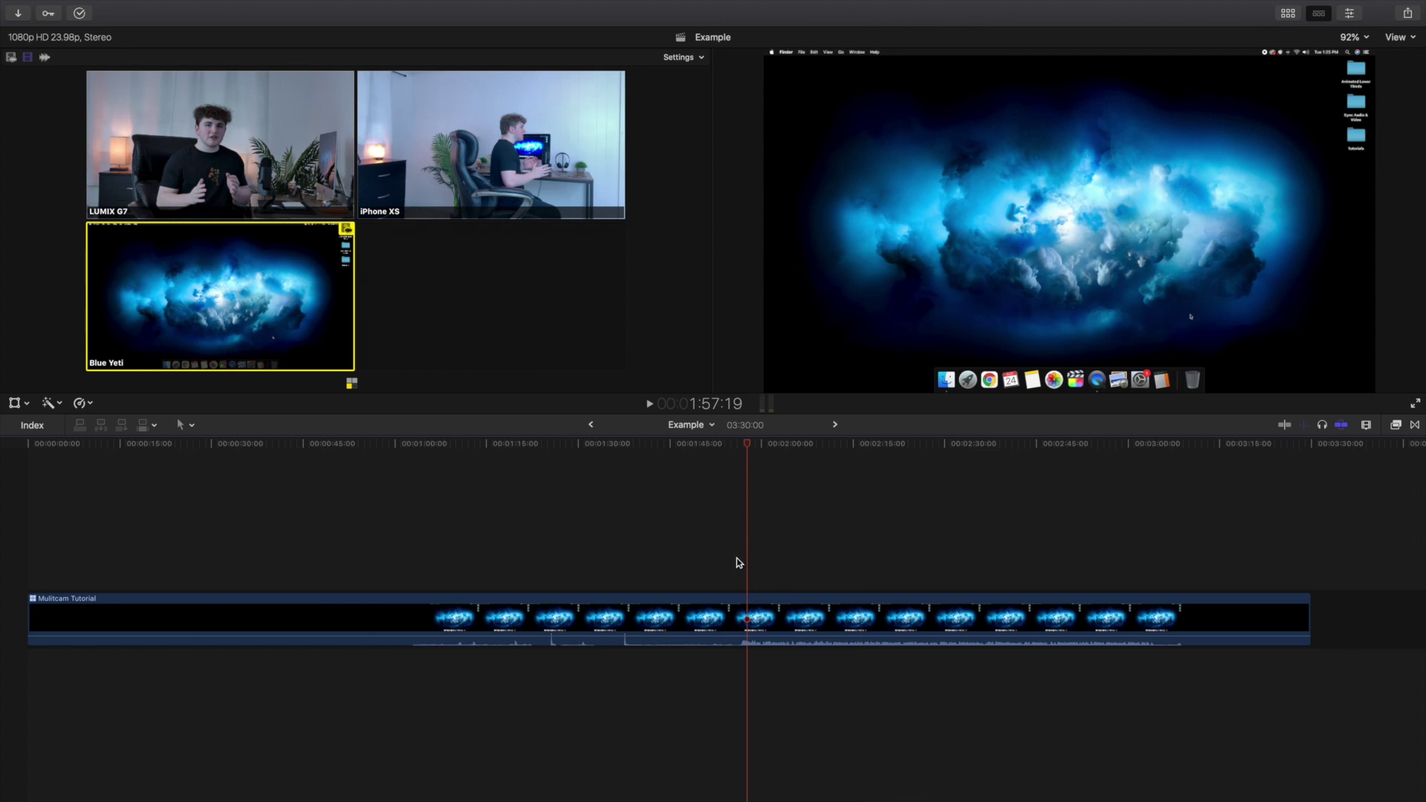
left_click(736, 558)
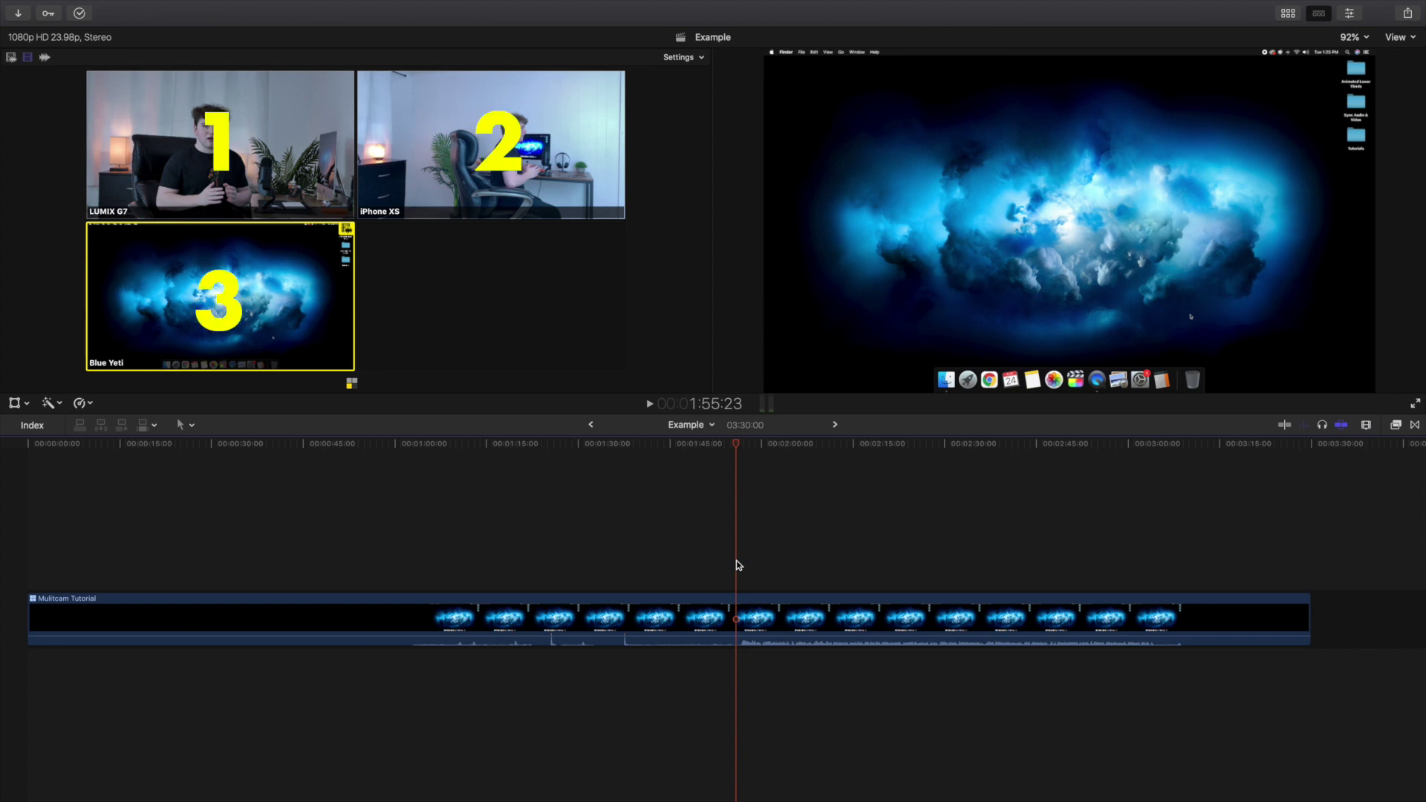
key("1")
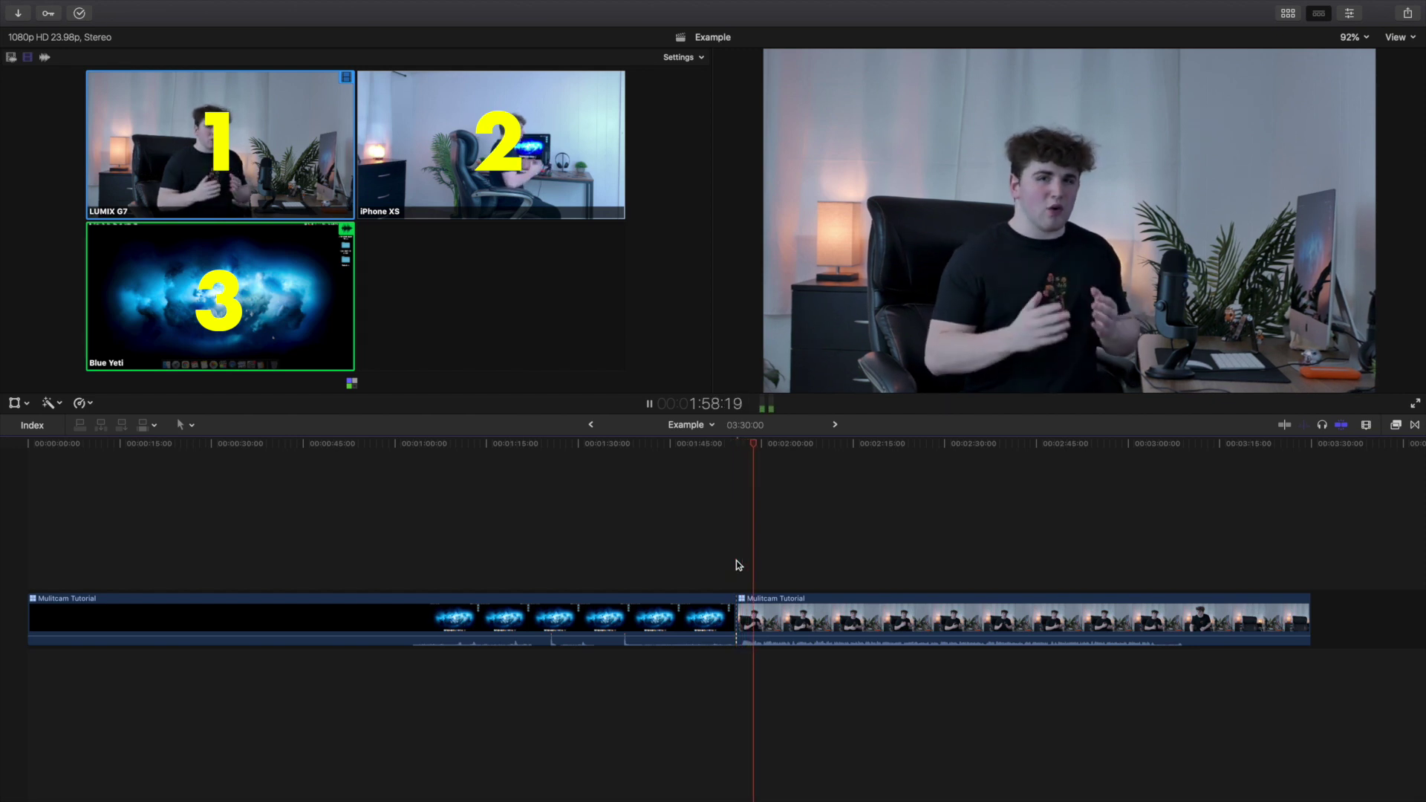
key("2")
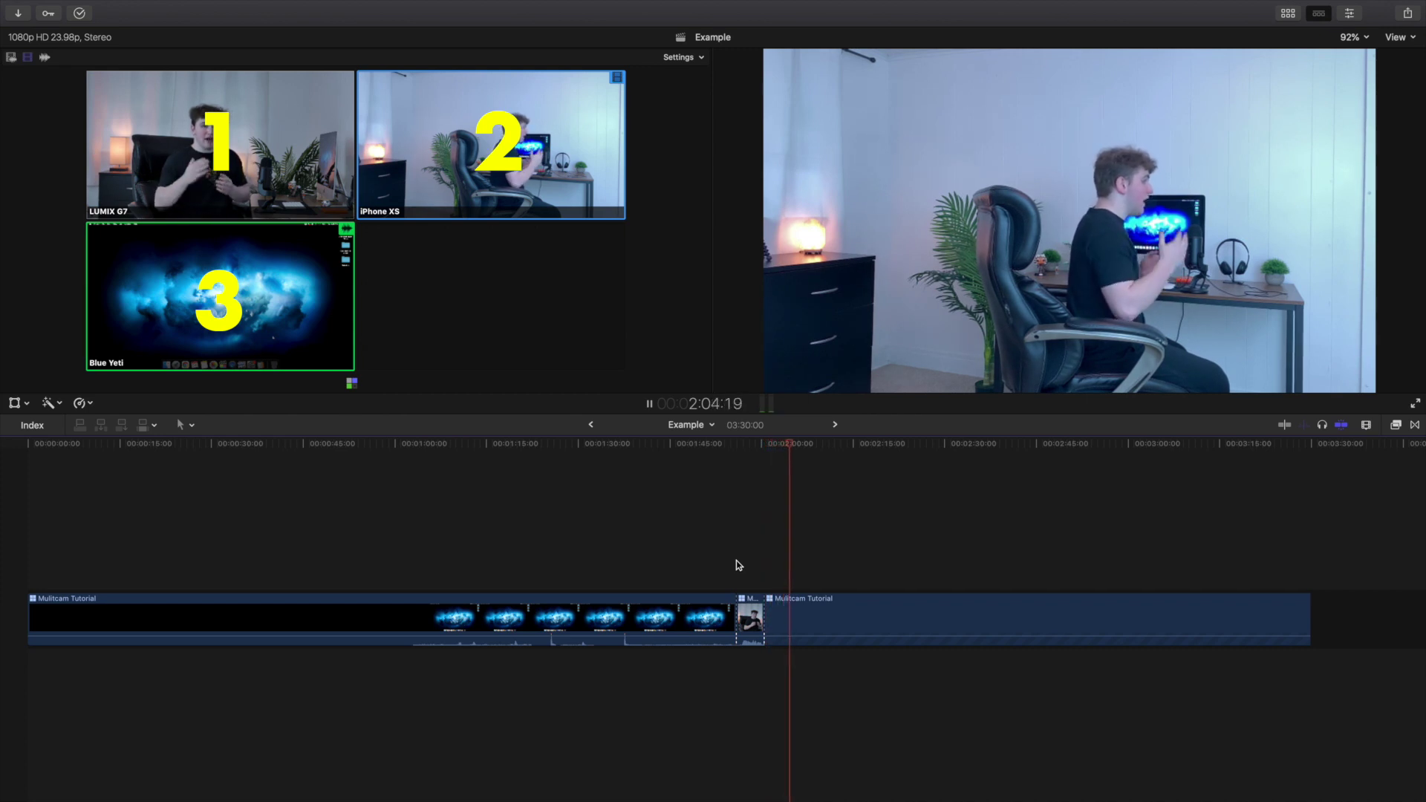
key("1")
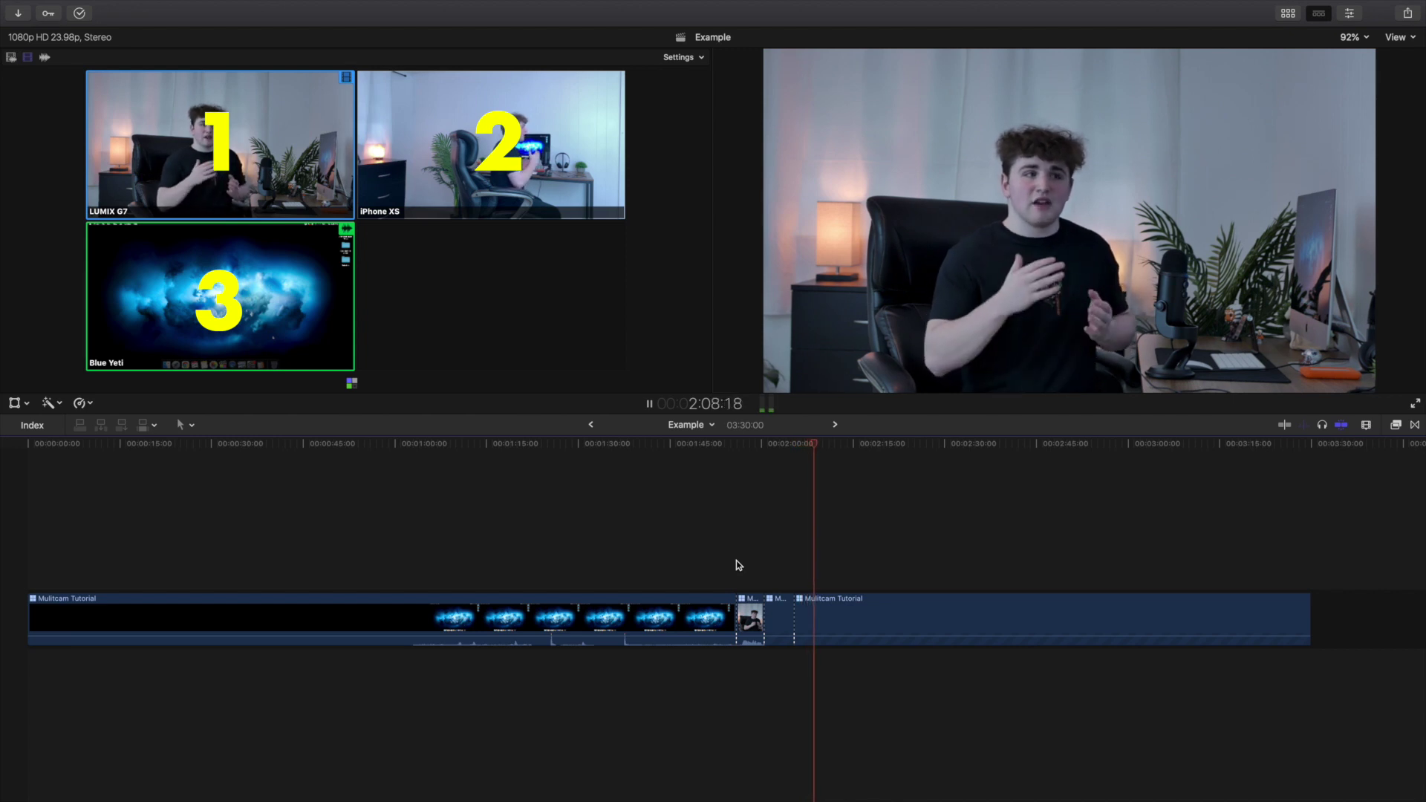
key("2")
key("space")
Step: Play back the new angle cuts from 1:55:23 to about 2:08:12
left_click(737, 560)
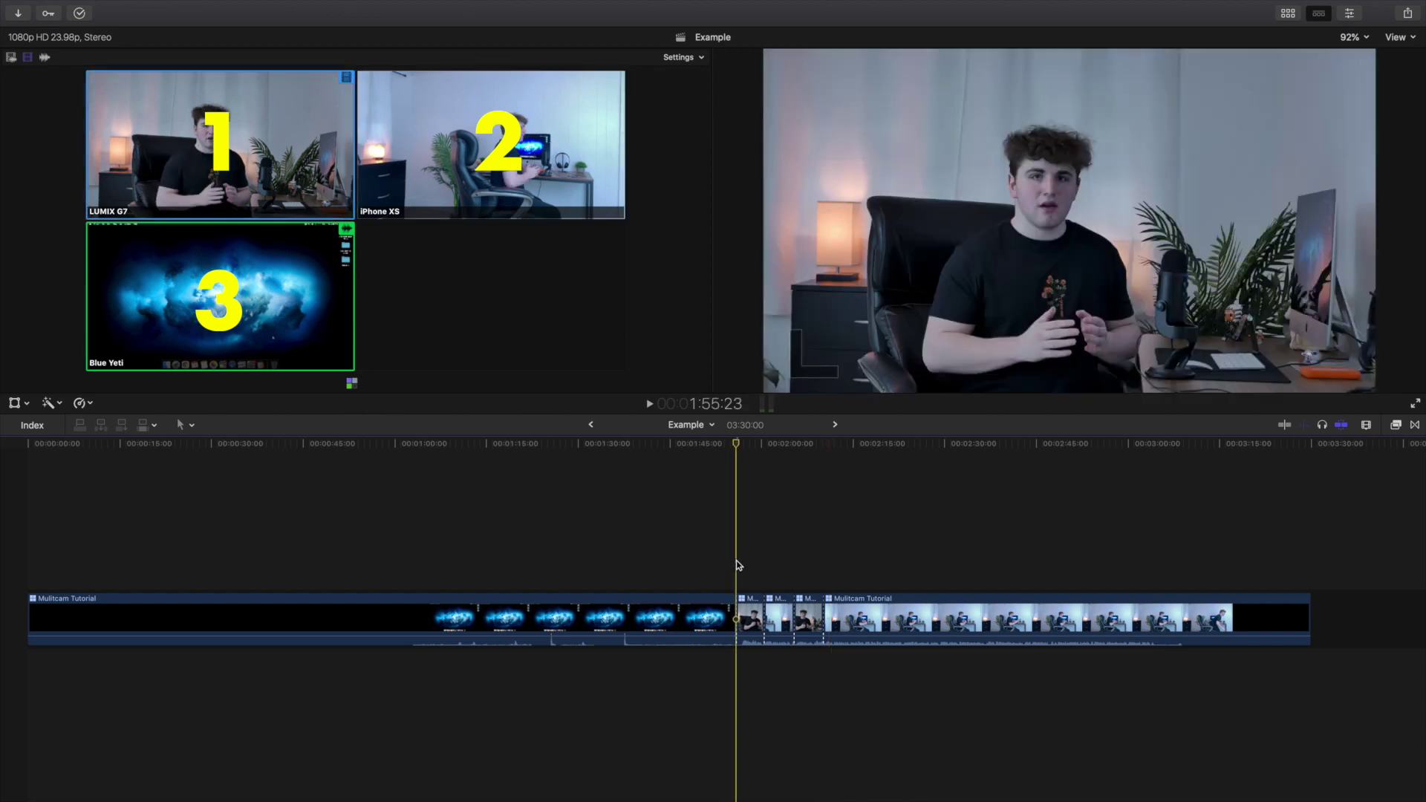
key("space")
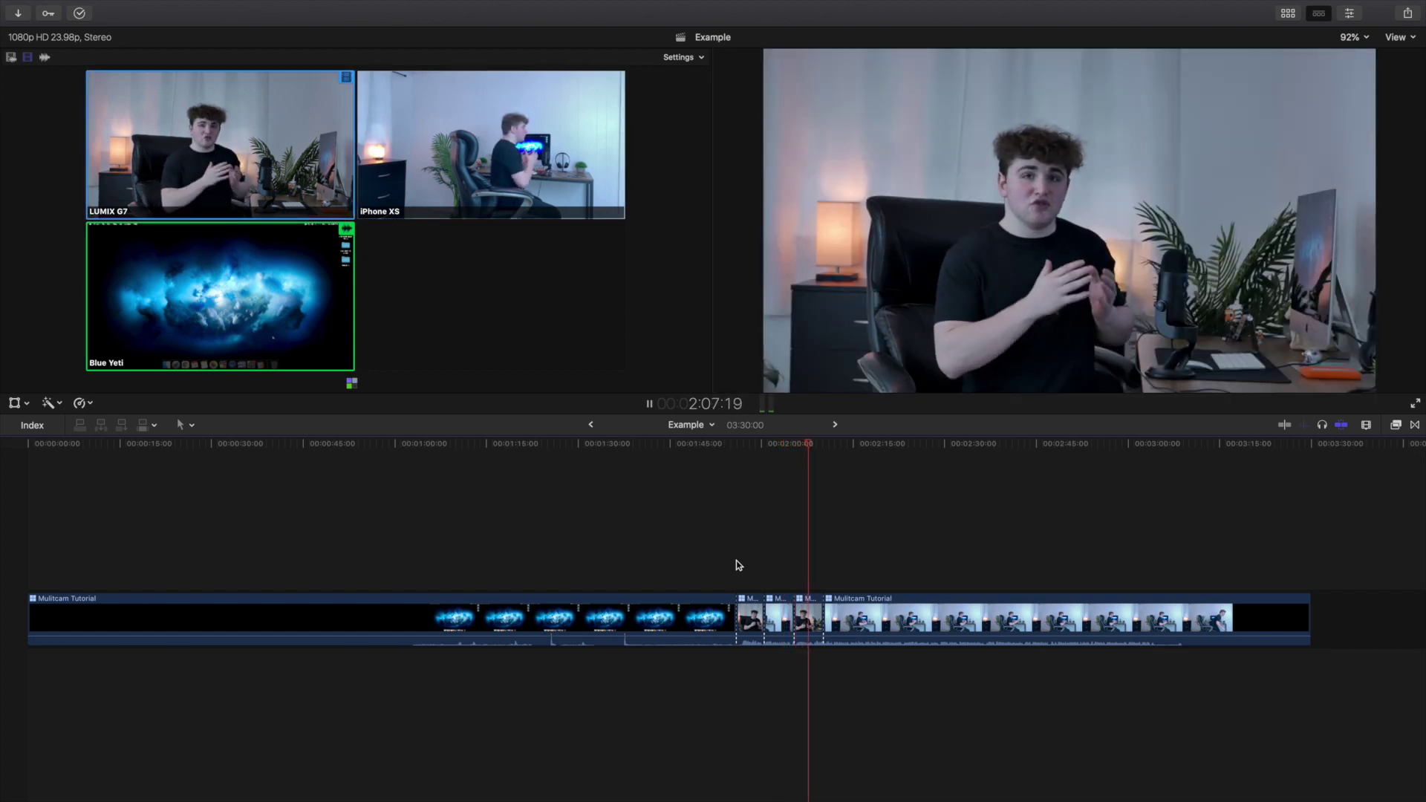
key("space")
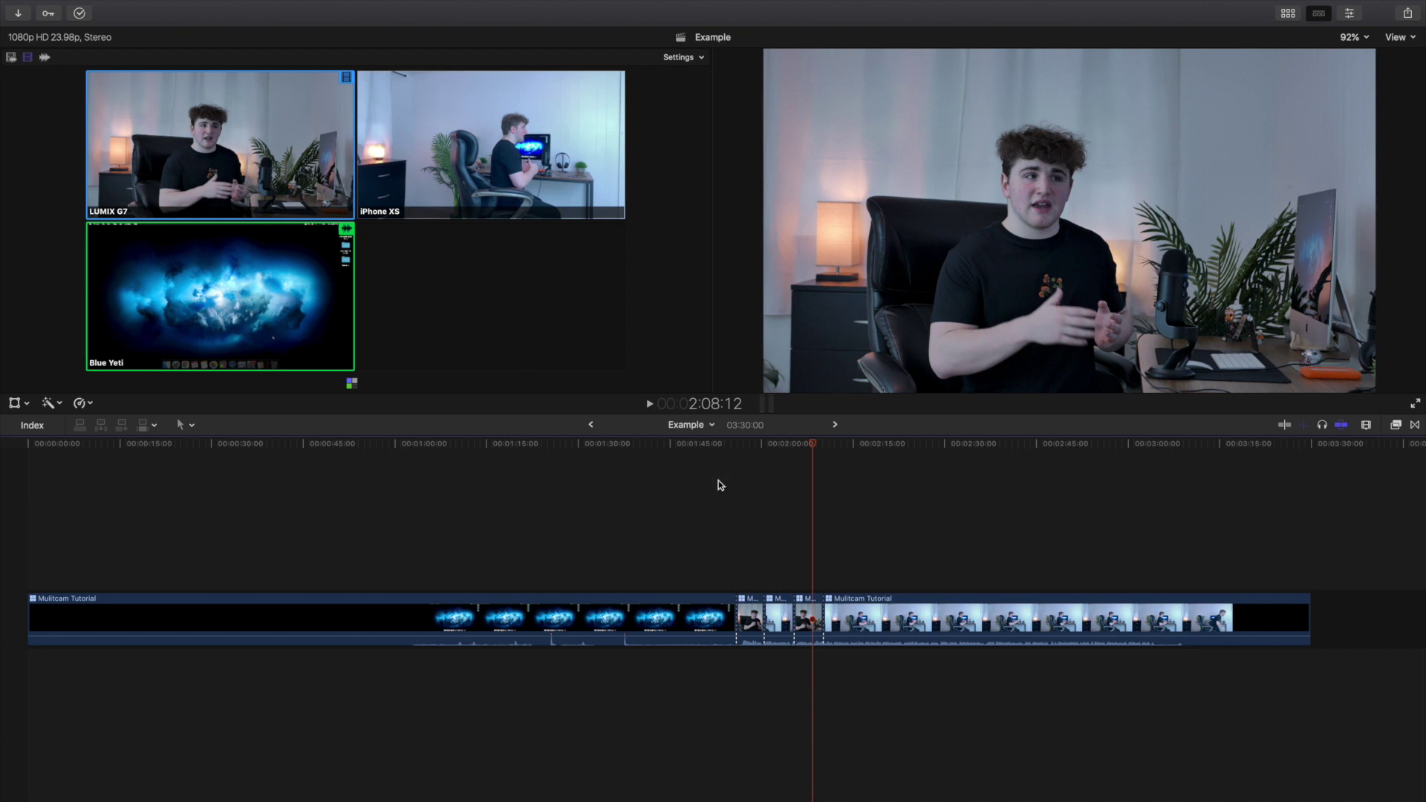
Step: Examine the active video angle and active audio angle choices for the cut segment at 2:08:12
key("super+equal")
key("super+equal")
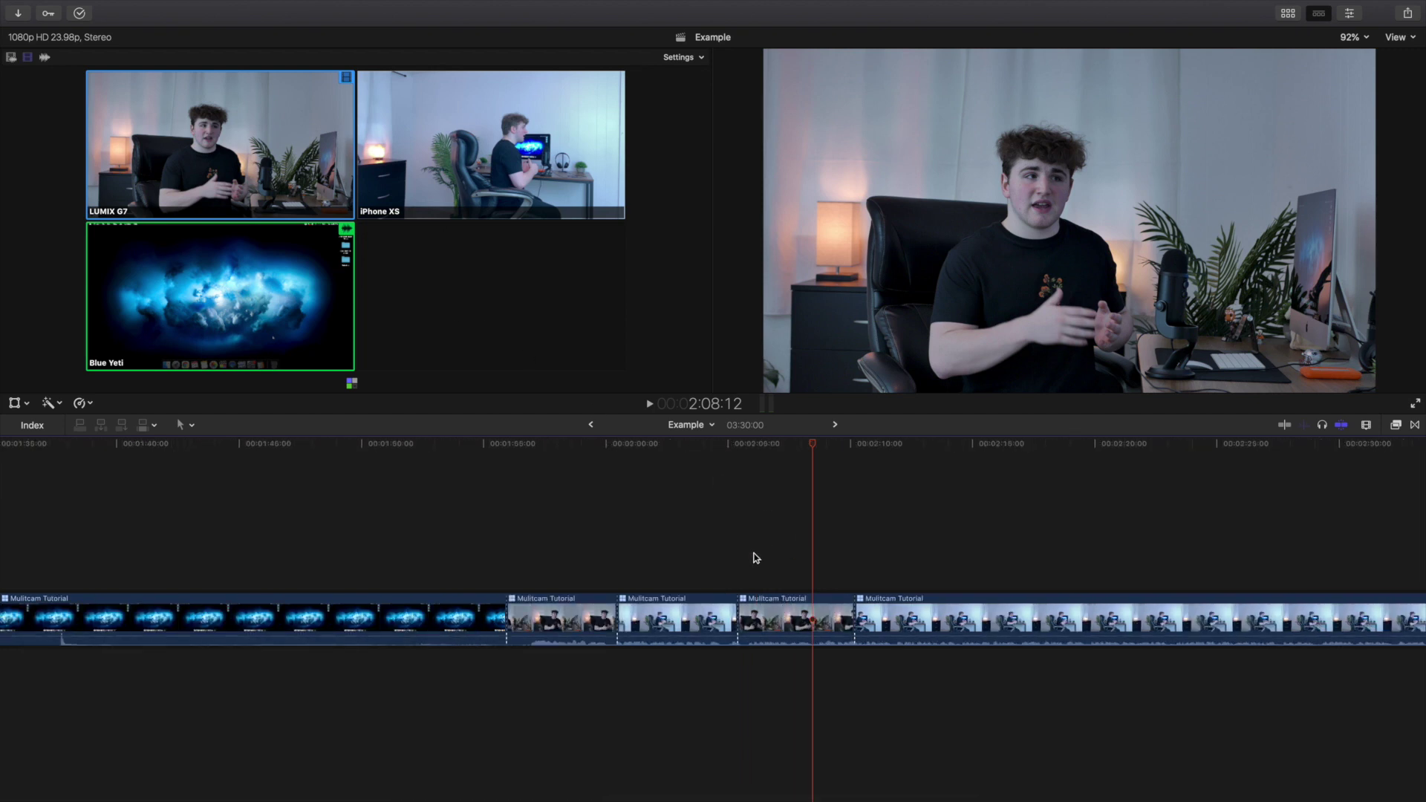
mouse_move(736, 607)
left_mouse_down()
mouse_move(764, 607)
mouse_move(746, 609)
left_mouse_up()
left_click(800, 601)
right_click(802, 603)
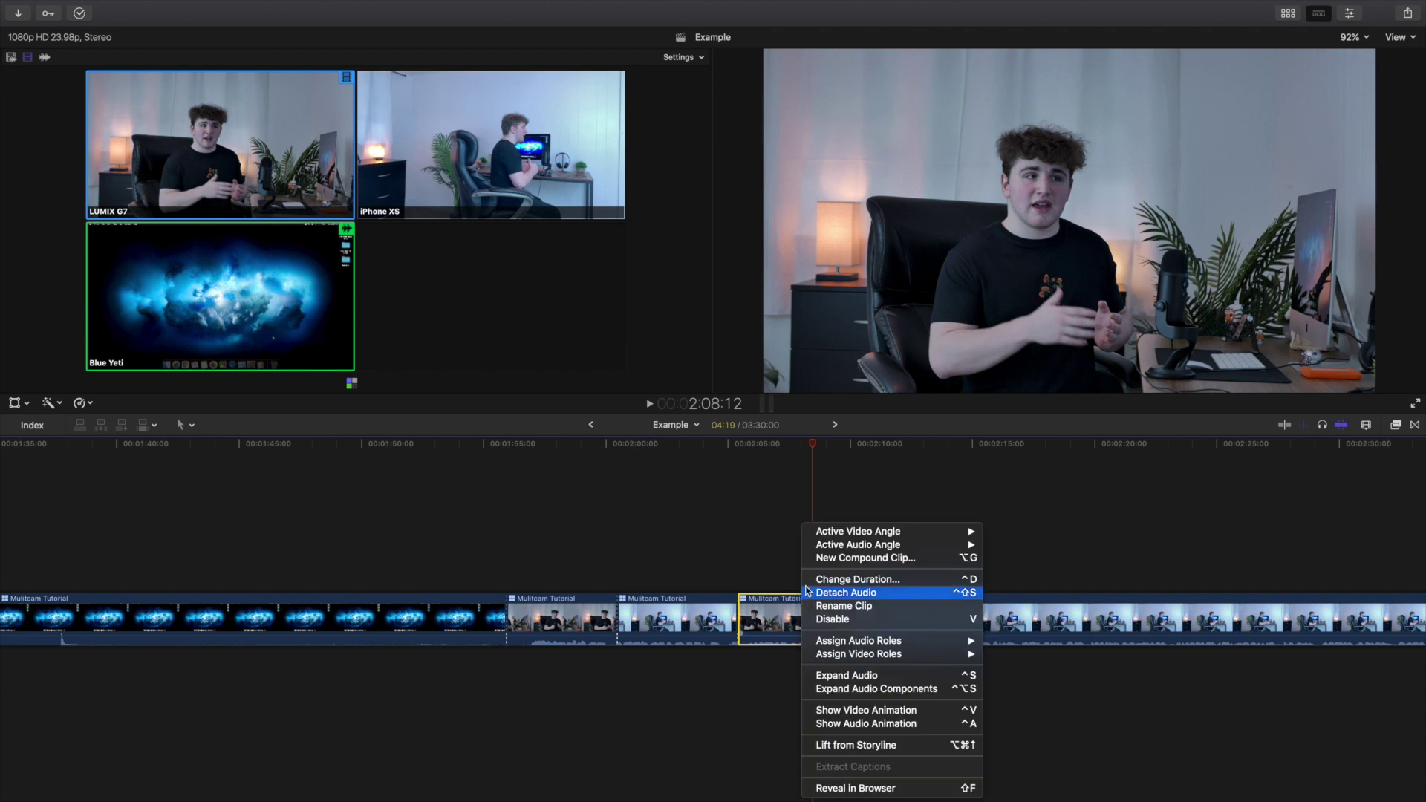
mouse_move(826, 537)
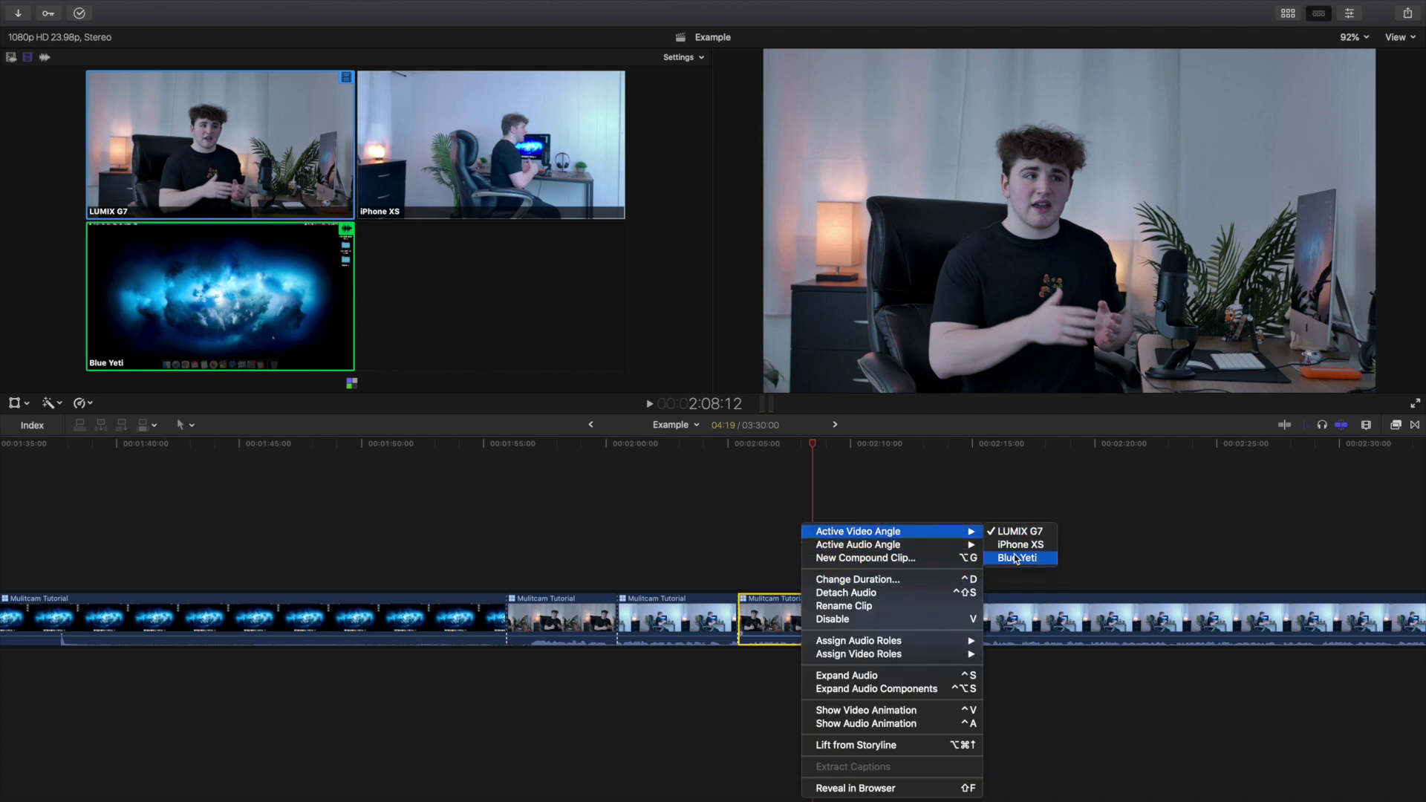
mouse_move(945, 551)
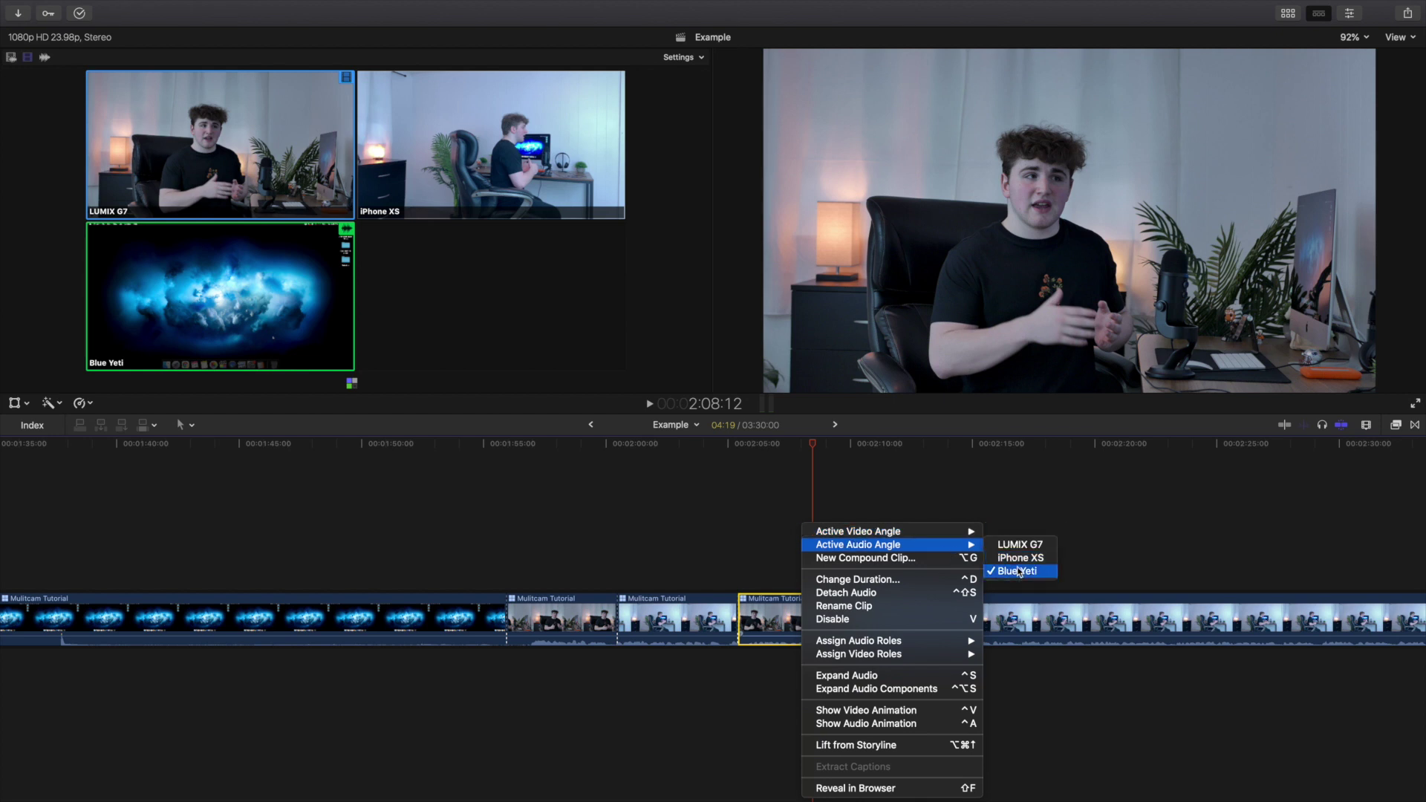
left_click(799, 519)
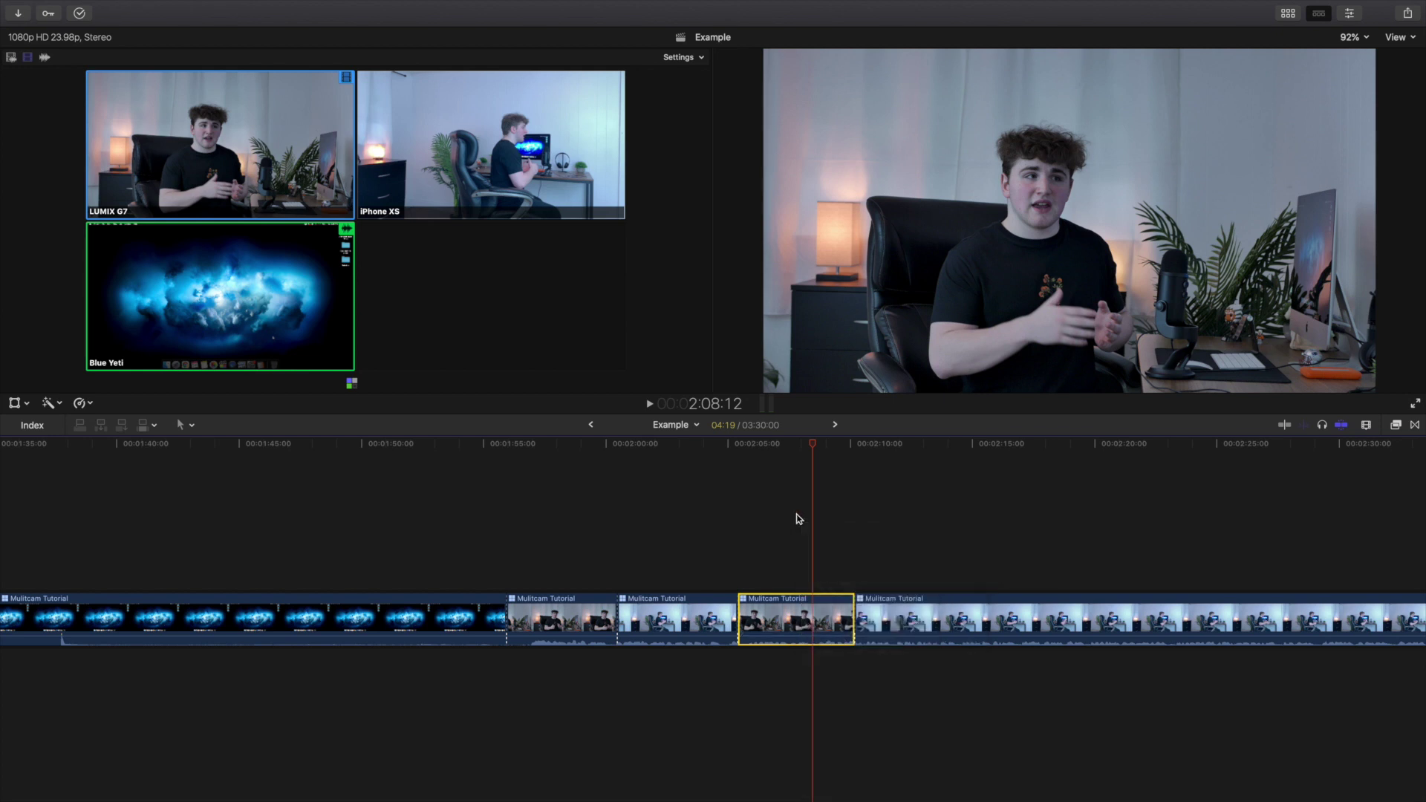
key("shift+z")
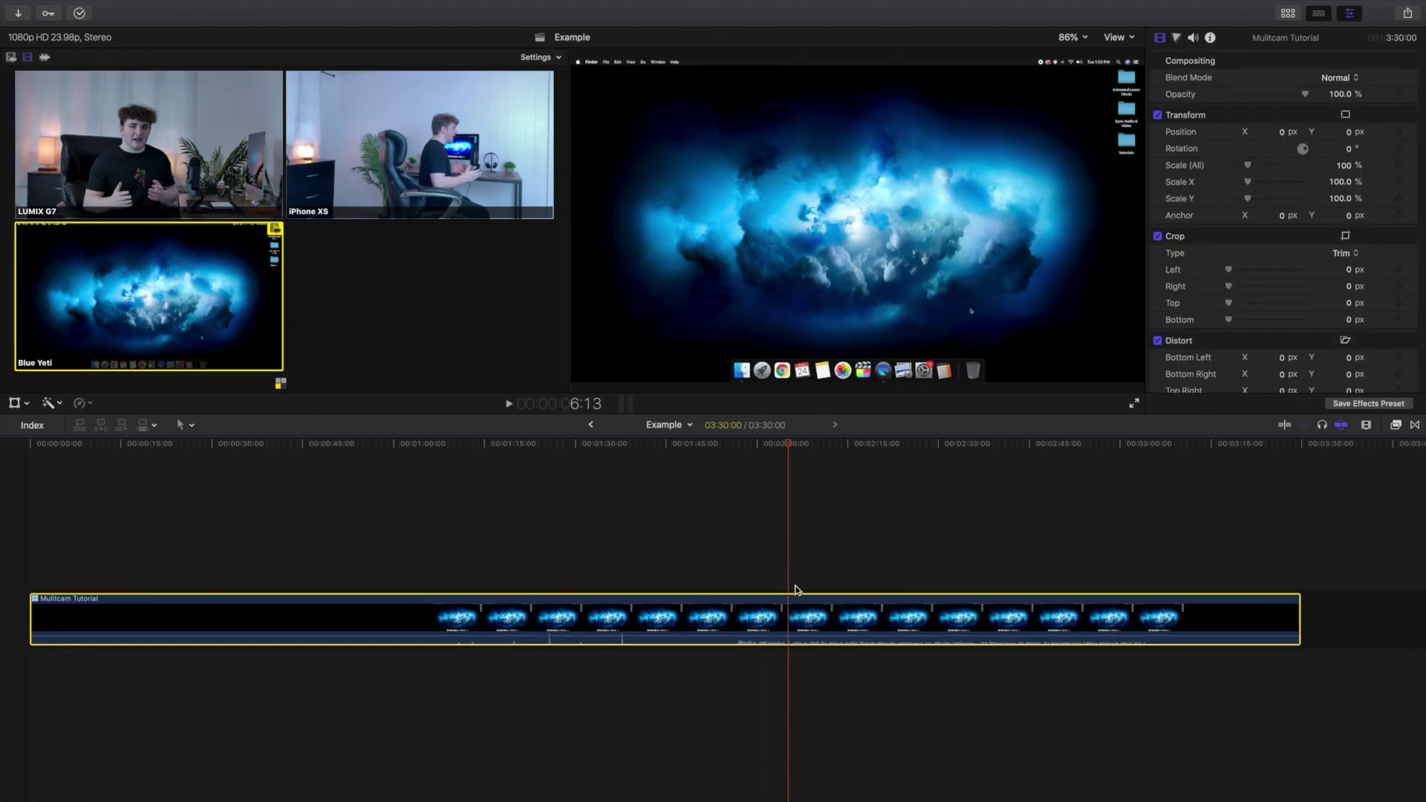
Step: Enable the iPhone XS audio alongside Blue Yeti in the Mulitcam Tutorial clip's audio configuration
left_click(1193, 37)
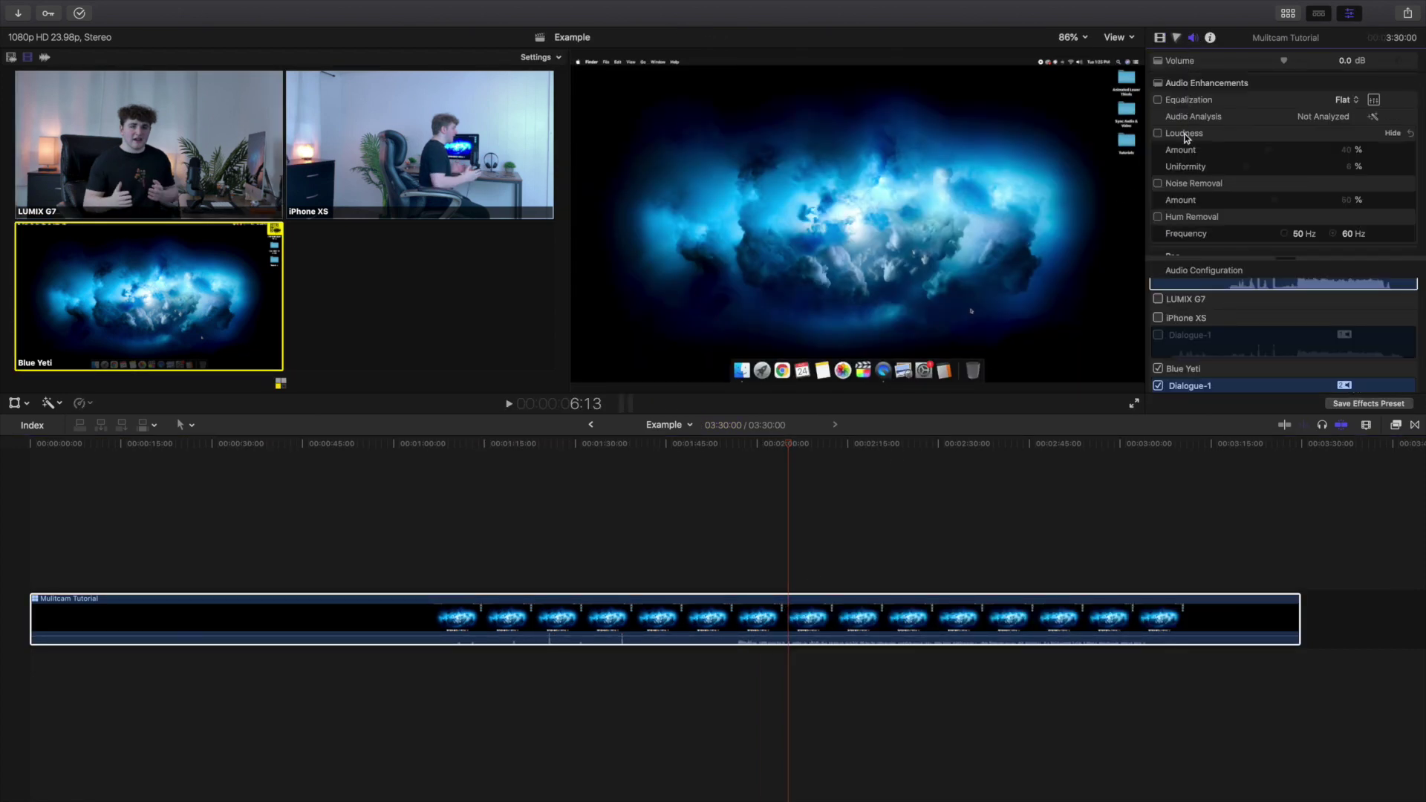
left_click(1157, 318)
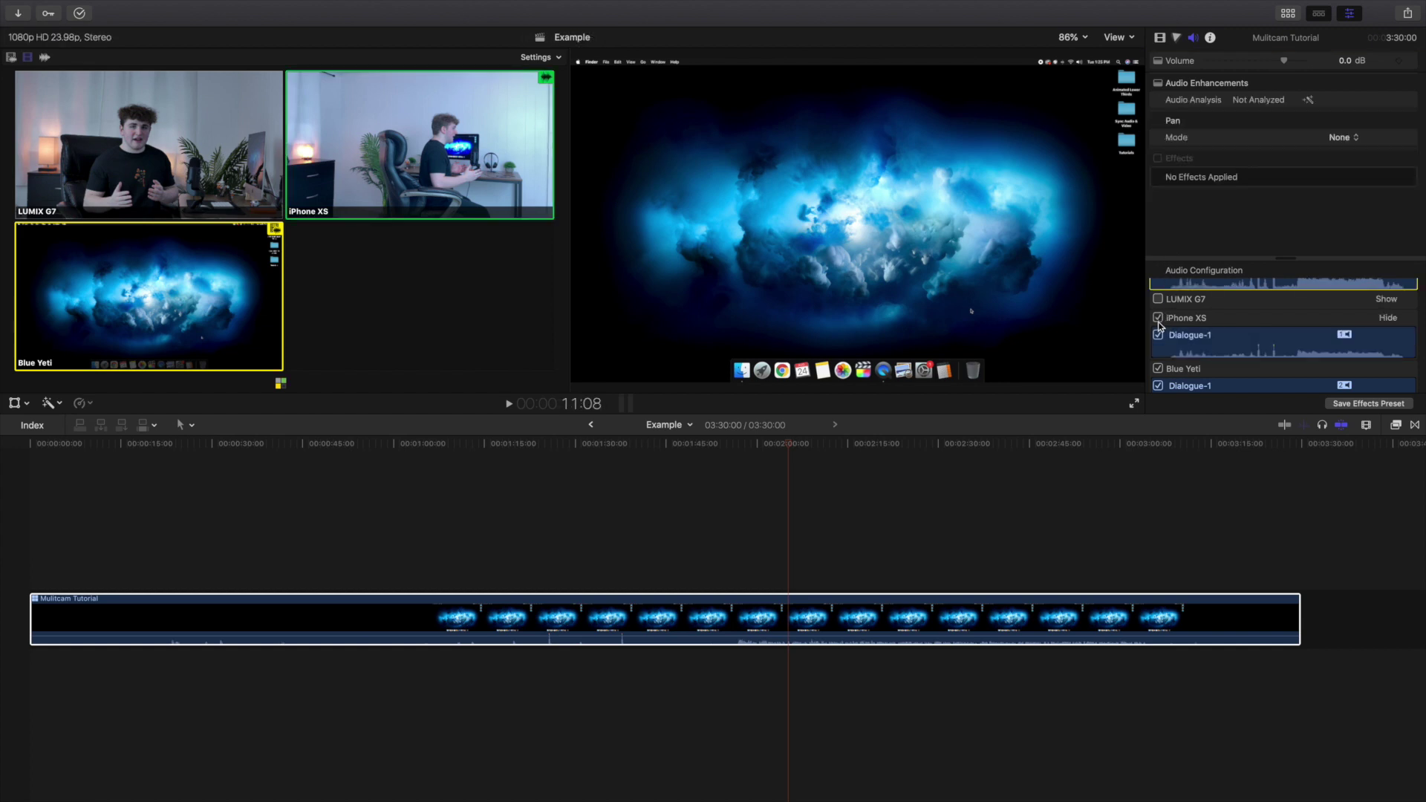
left_click(791, 519)
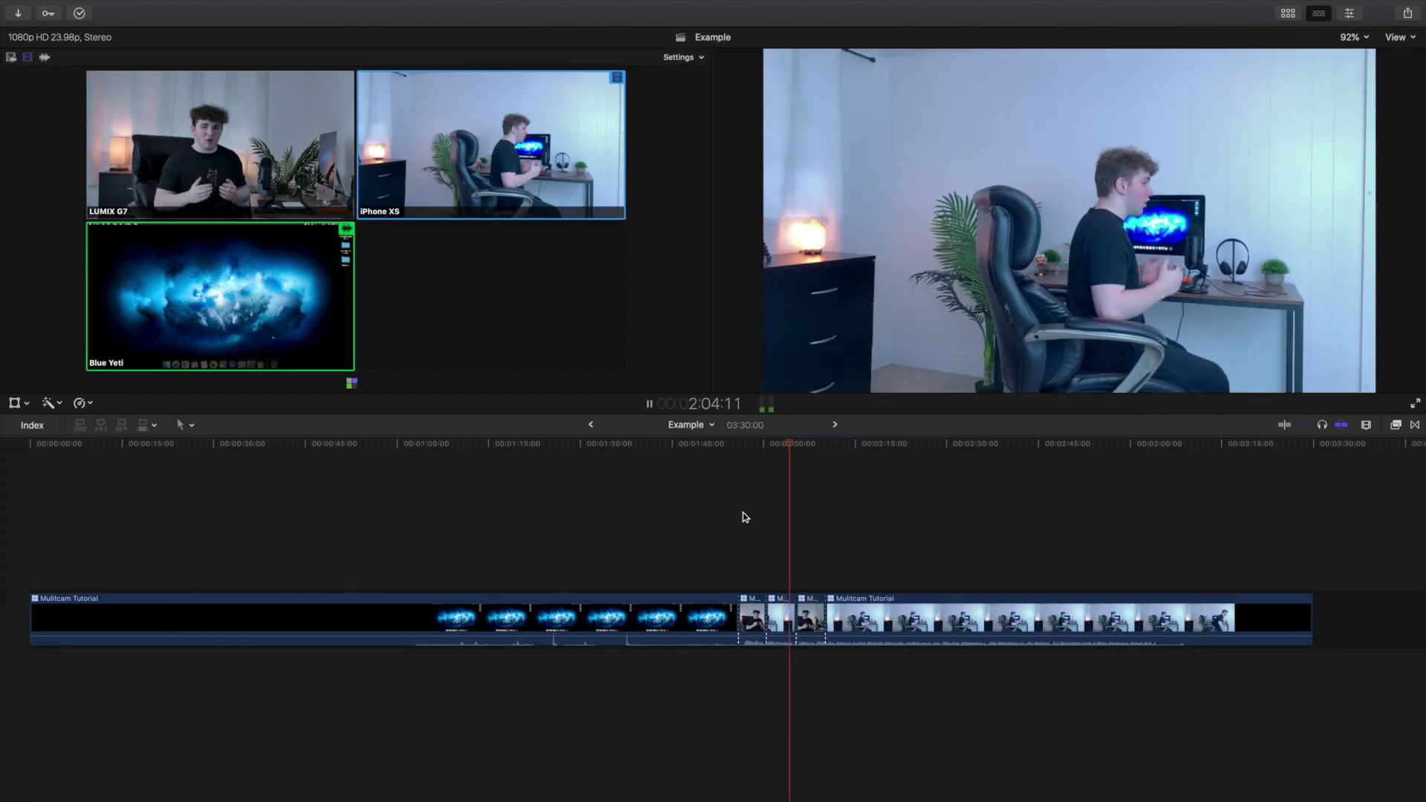
Step: Play through the existing angle cuts and switch the video to LUMIX G7 at about 2:16:11
key("1")
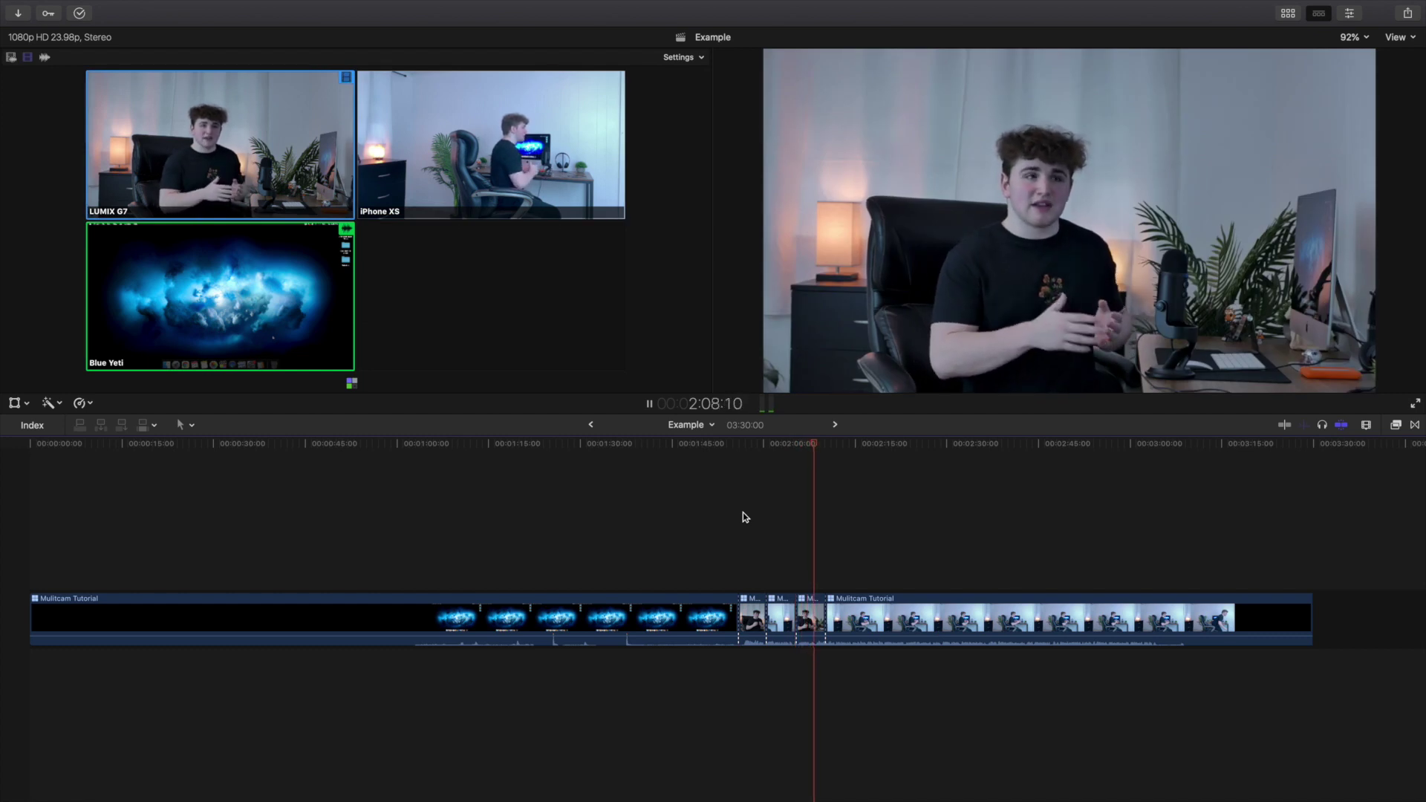
key("2")
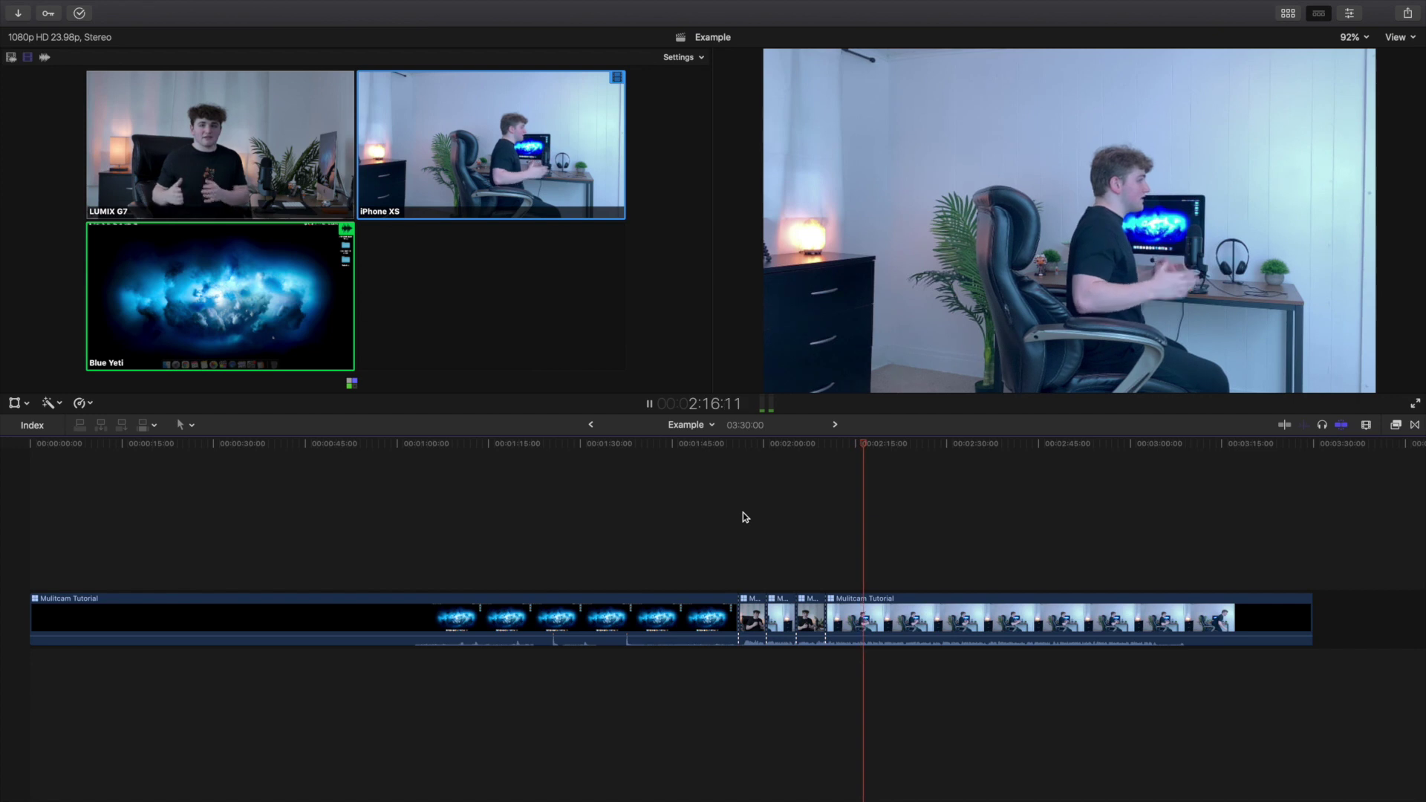
key("1")
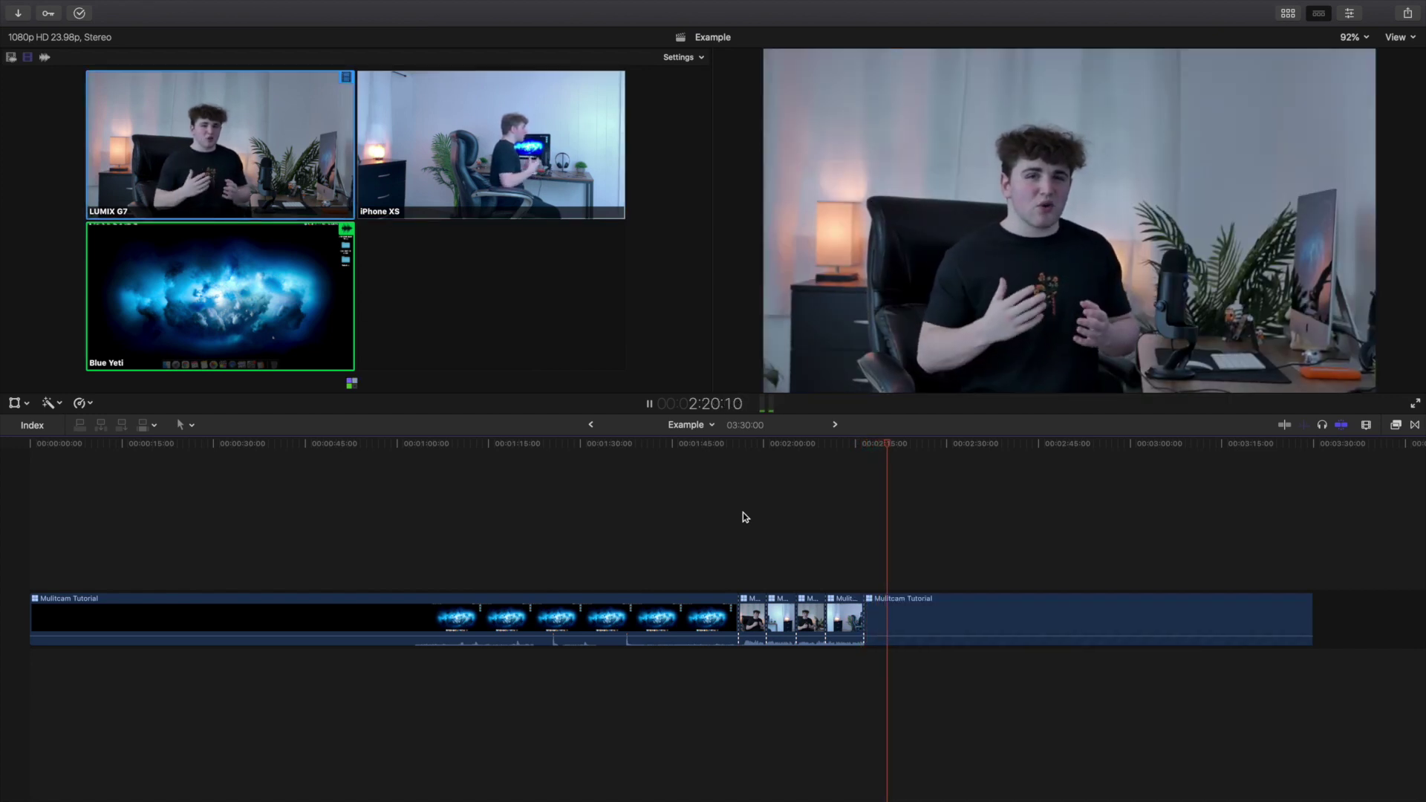
key("space")
Step: Play back the finished multicam edit from 1:55:23
left_click(742, 512)
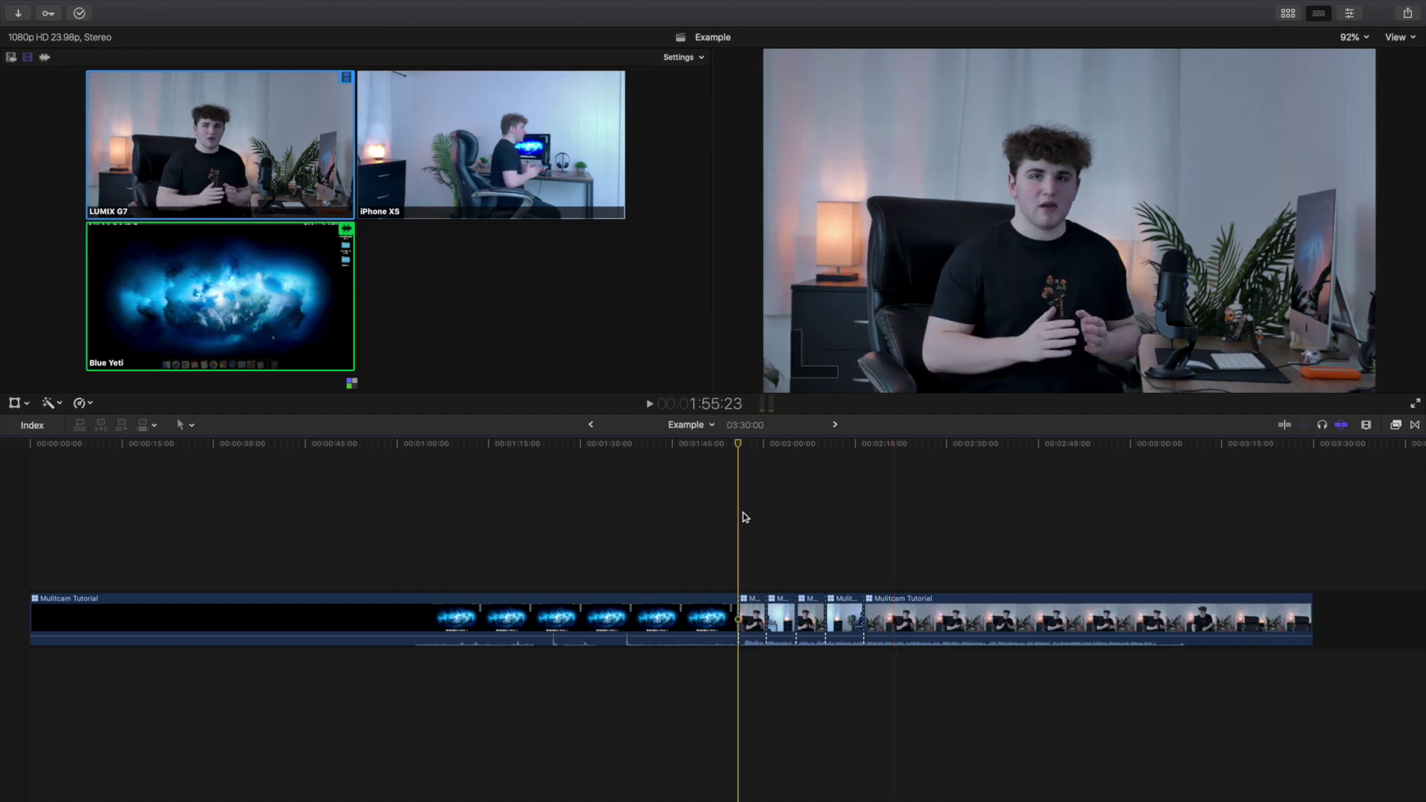
key("space")
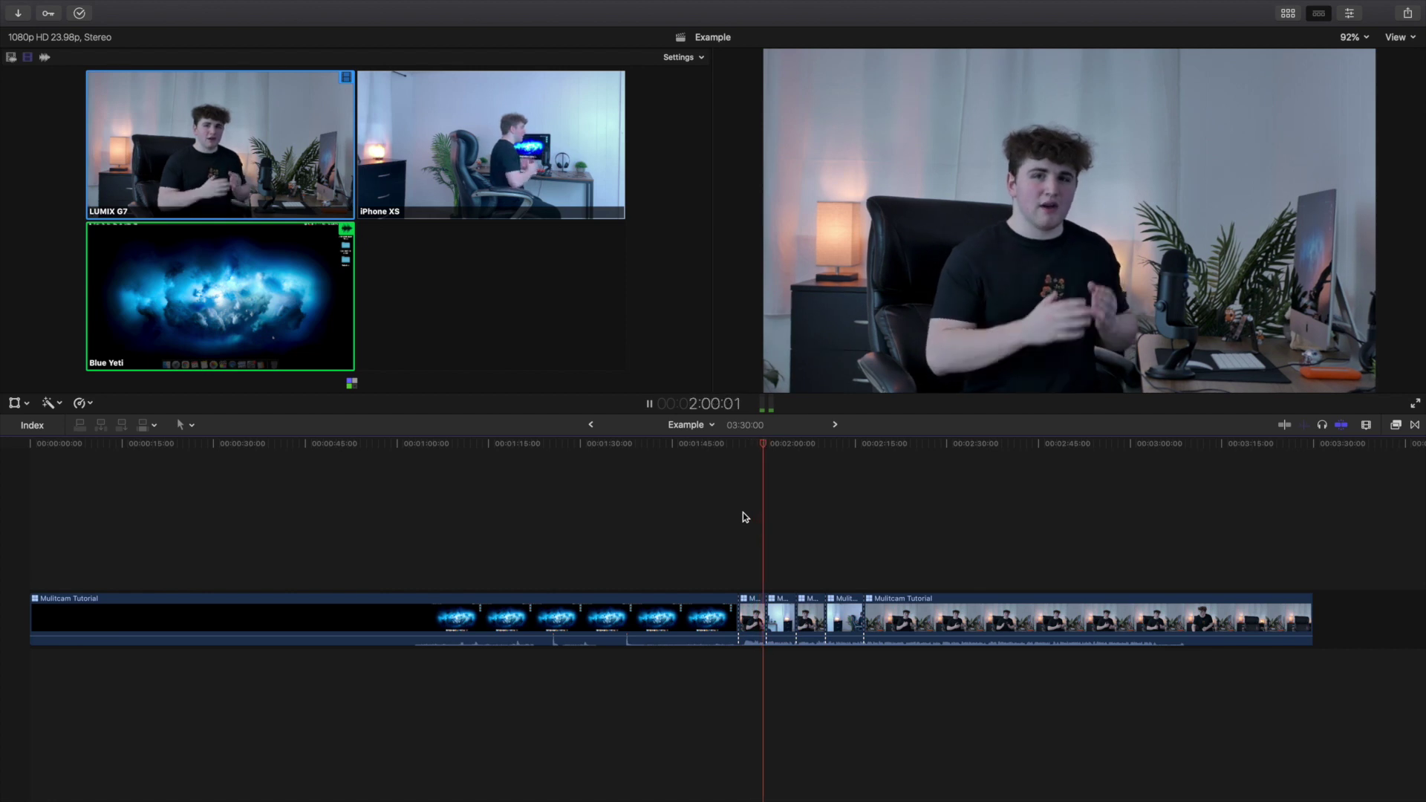
key("2")
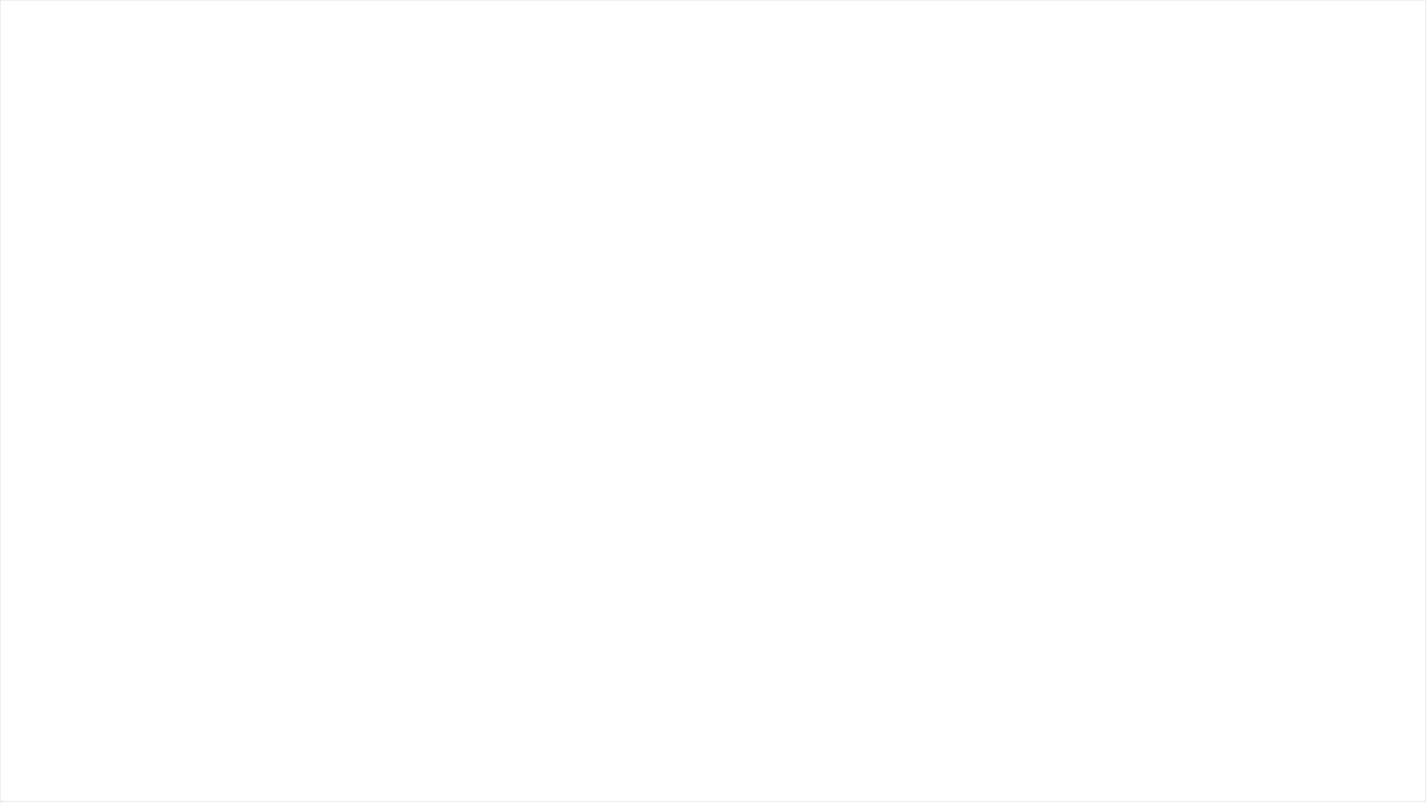